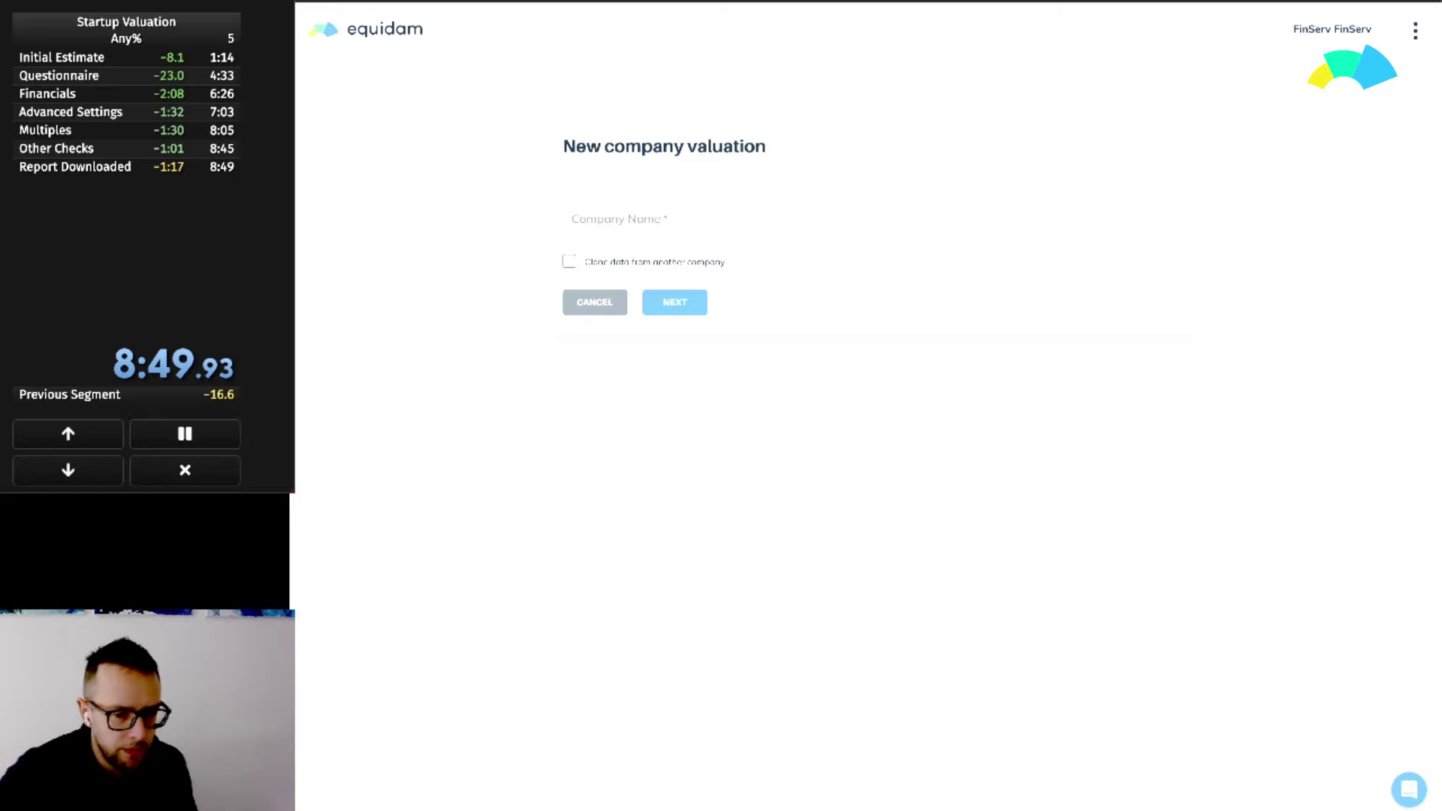
# Check the fictional startup's details in the ChatGPT window and enter DataNest as the company name for the new valuation
pyautogui.hotkey('alt', 'Tab')
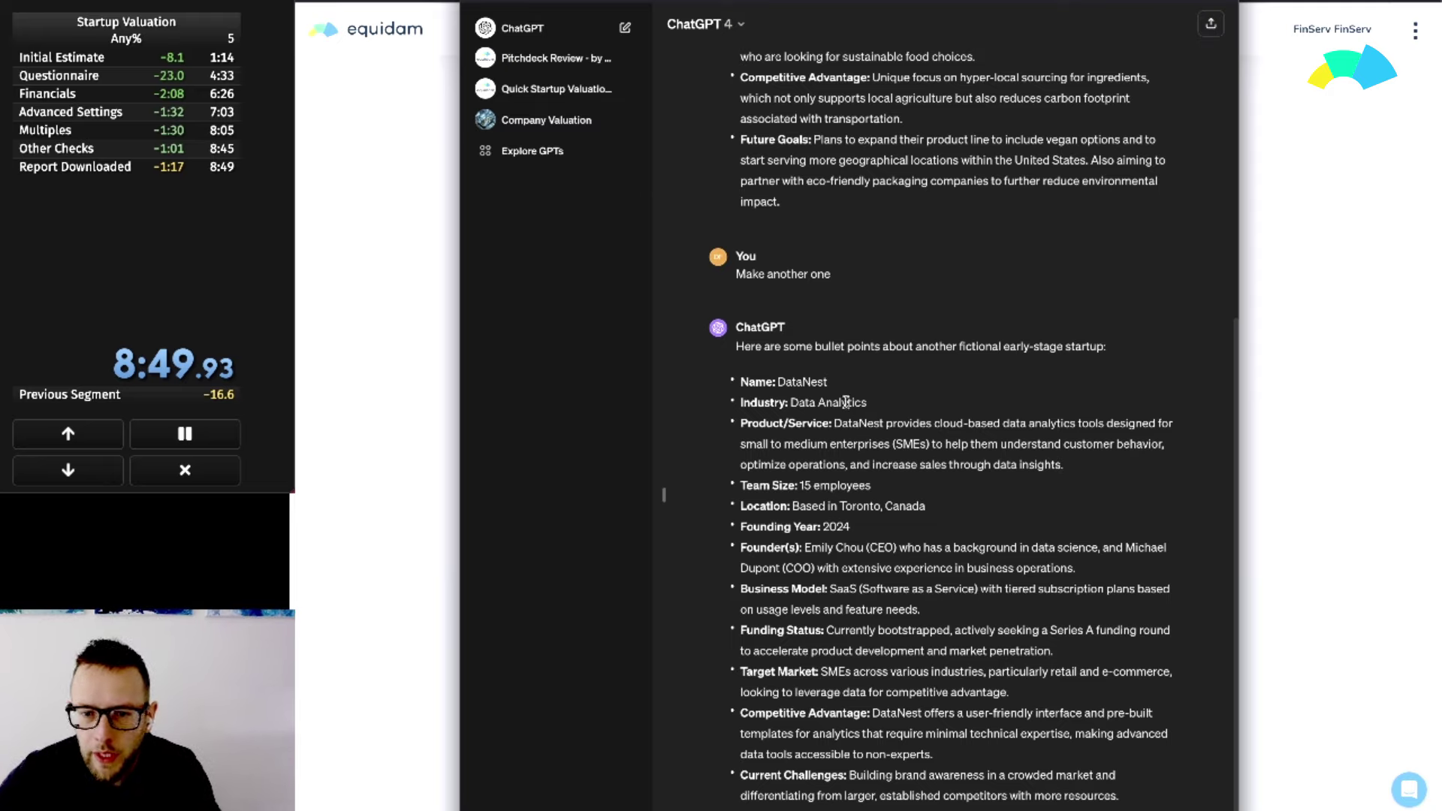
pyautogui.click(345, 387)
pyautogui.click(768, 210)
pyautogui.write('Dat')
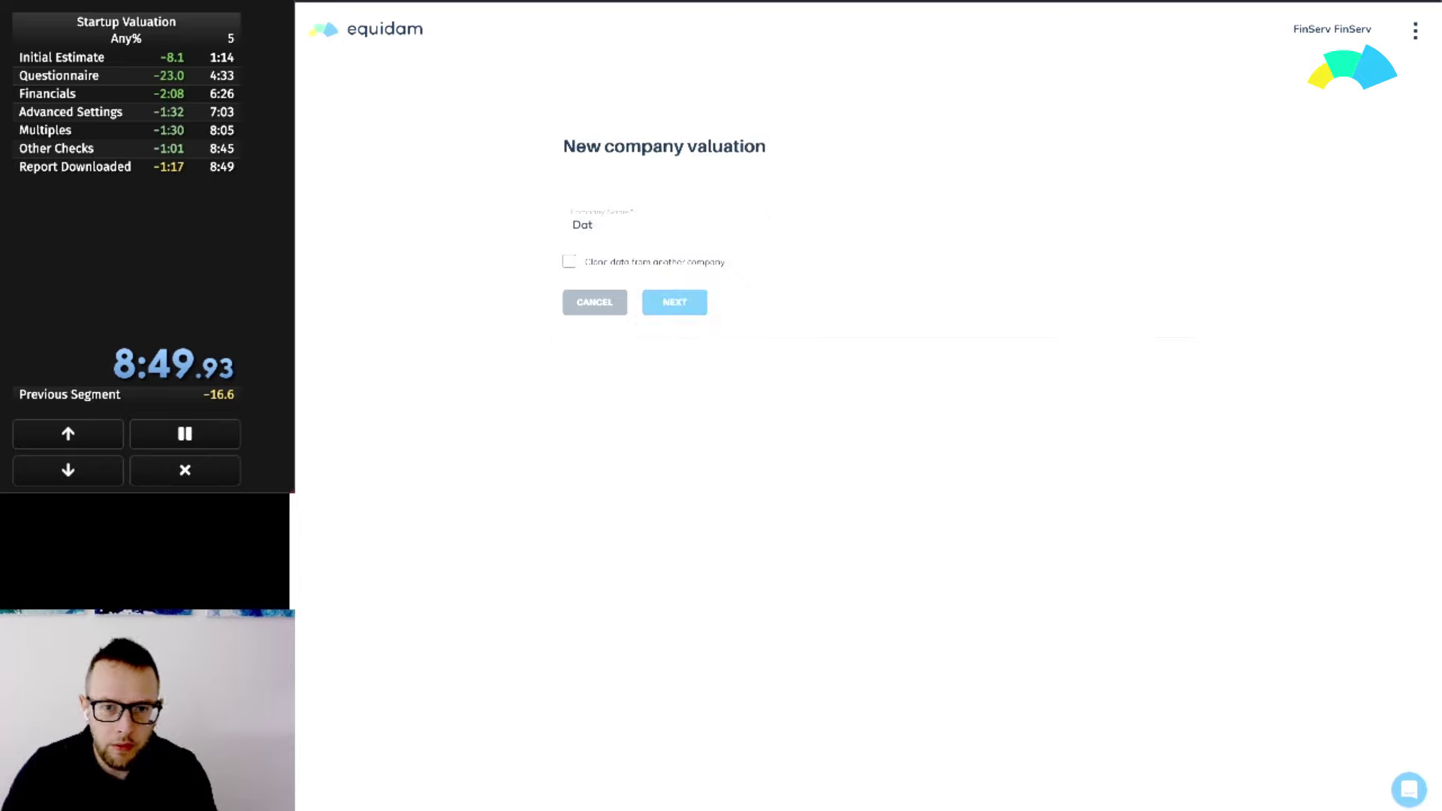
pyautogui.write('aNest')
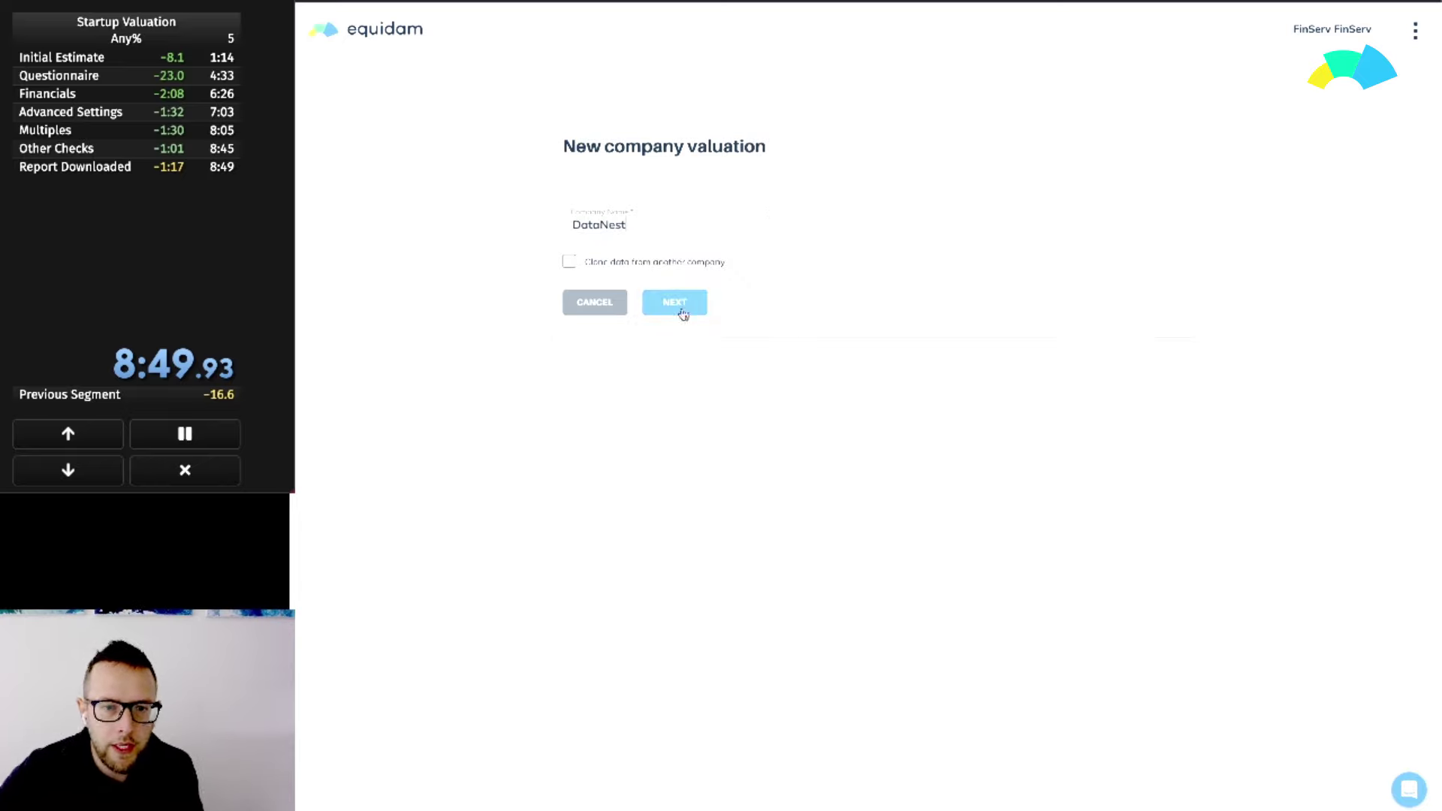
# Reset and start the run timer, submit the new company and begin its initial estimate
pyautogui.click(186, 471)
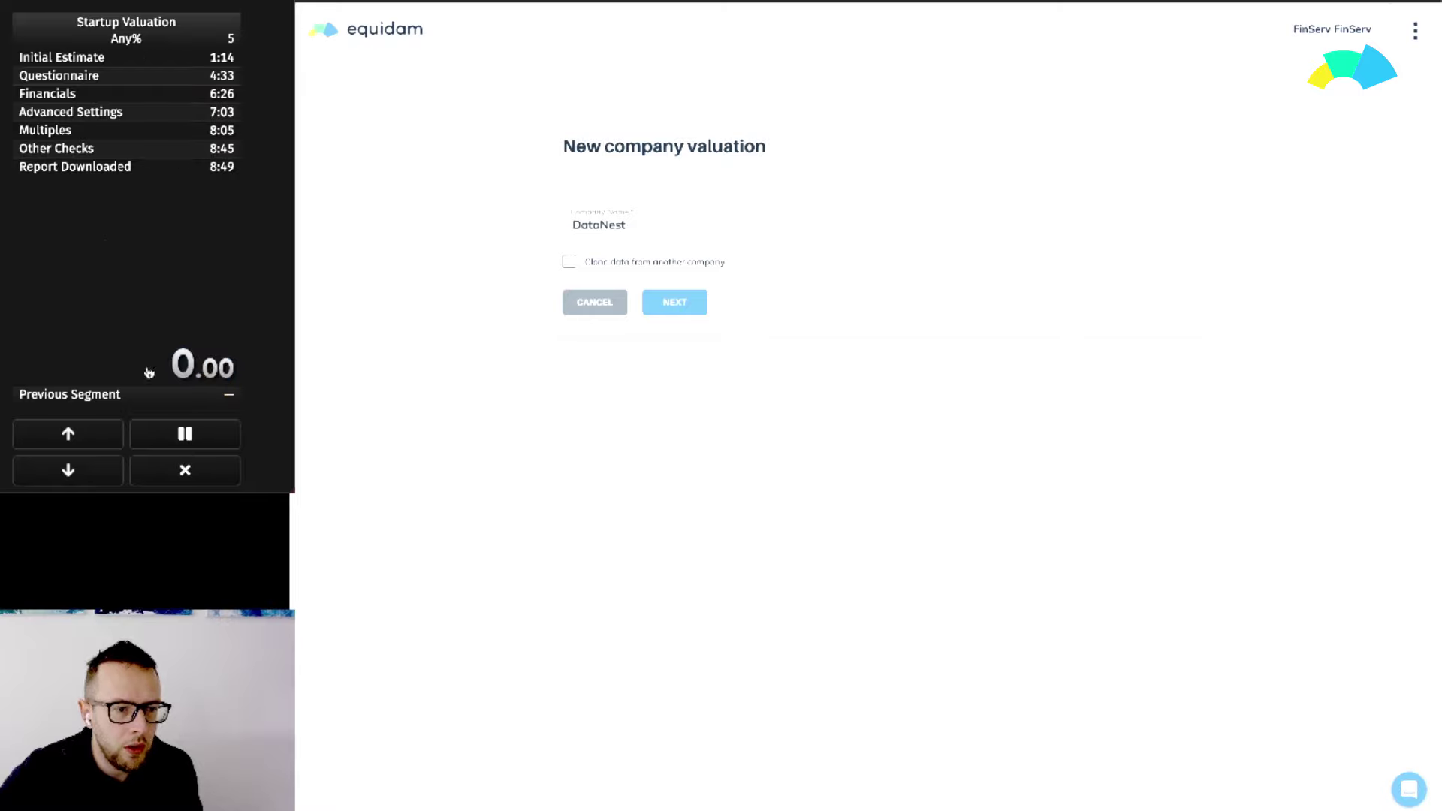
pyautogui.click(109, 245)
pyautogui.click(669, 306)
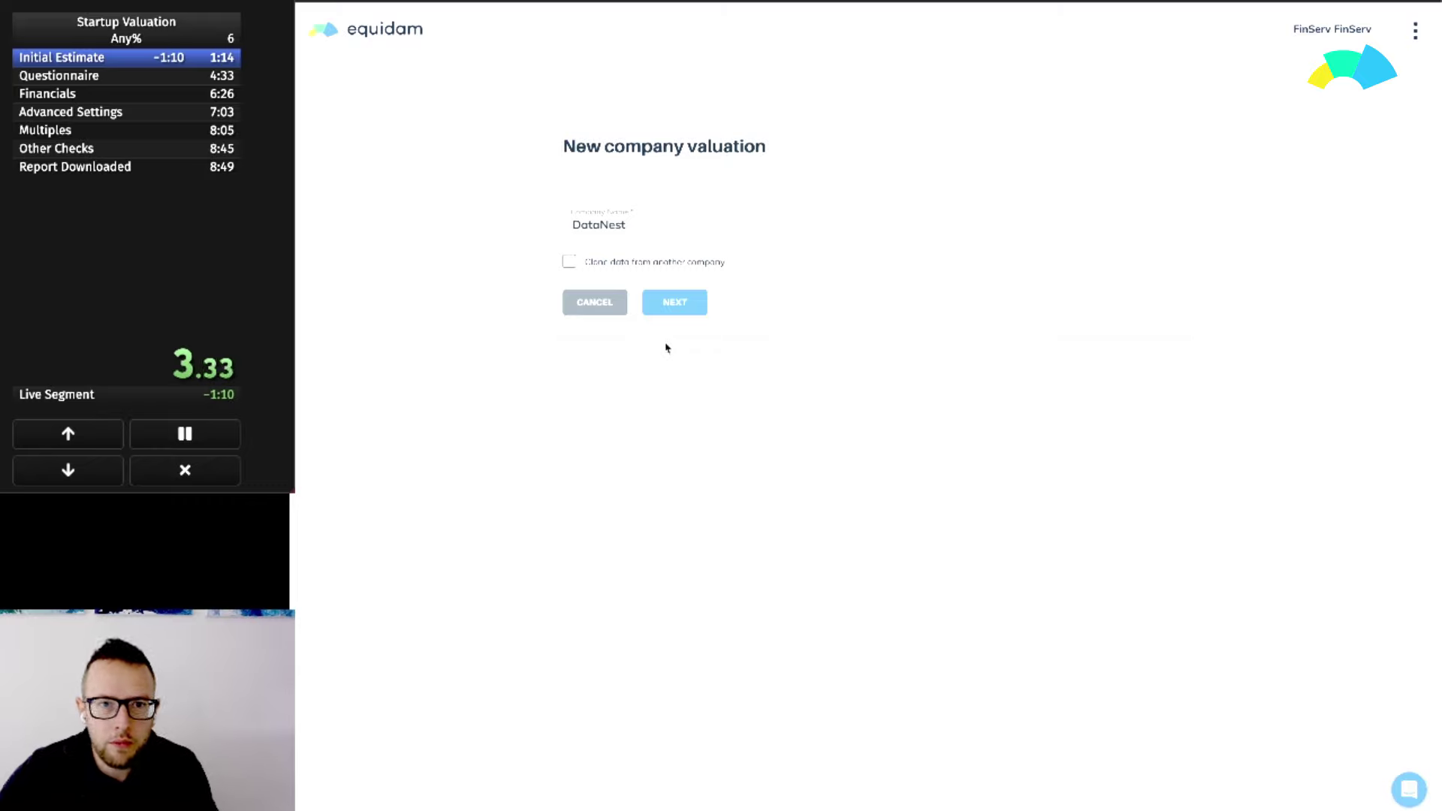
pyautogui.click(852, 444)
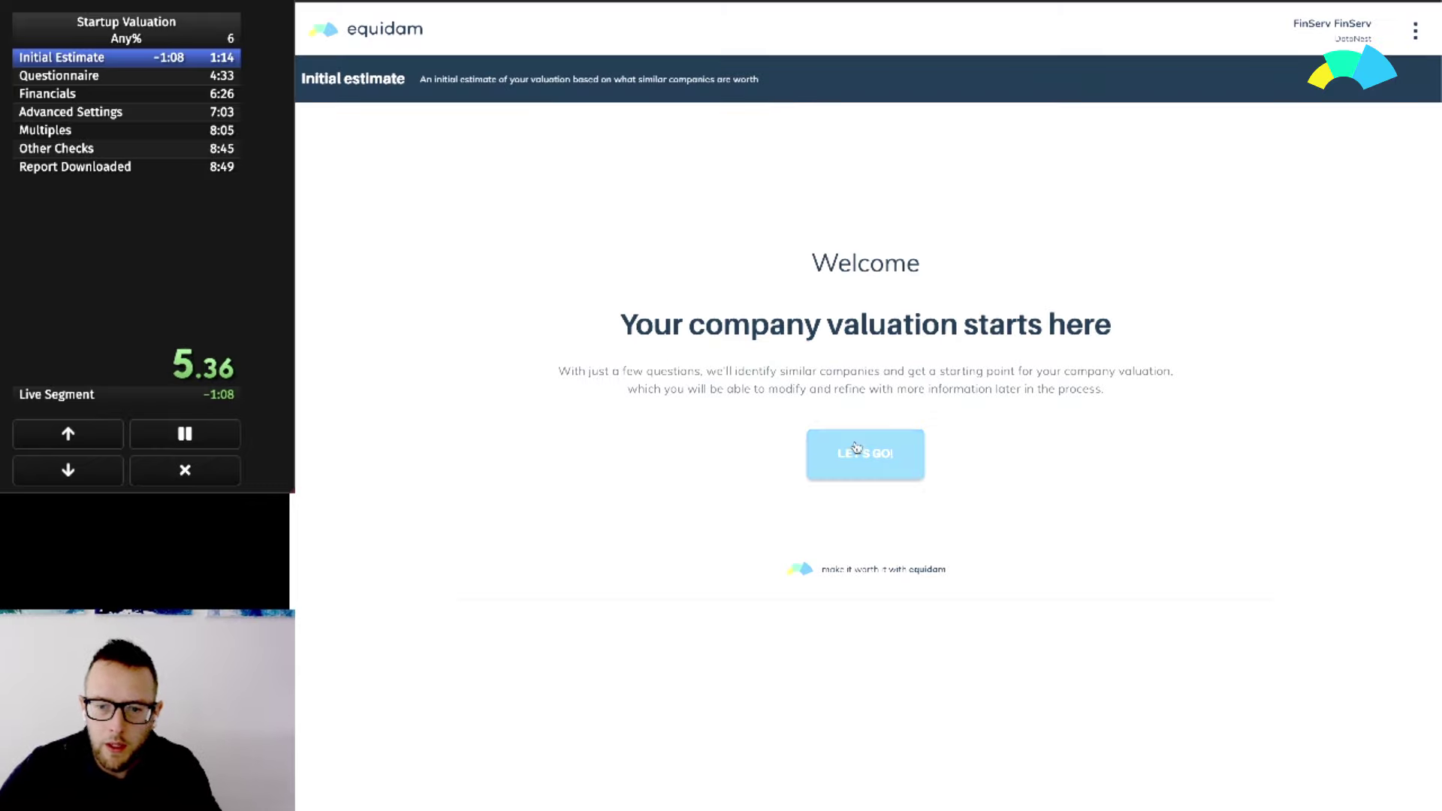
# Choose Canada as the company's country and continue to the industry question
pyautogui.click(711, 420)
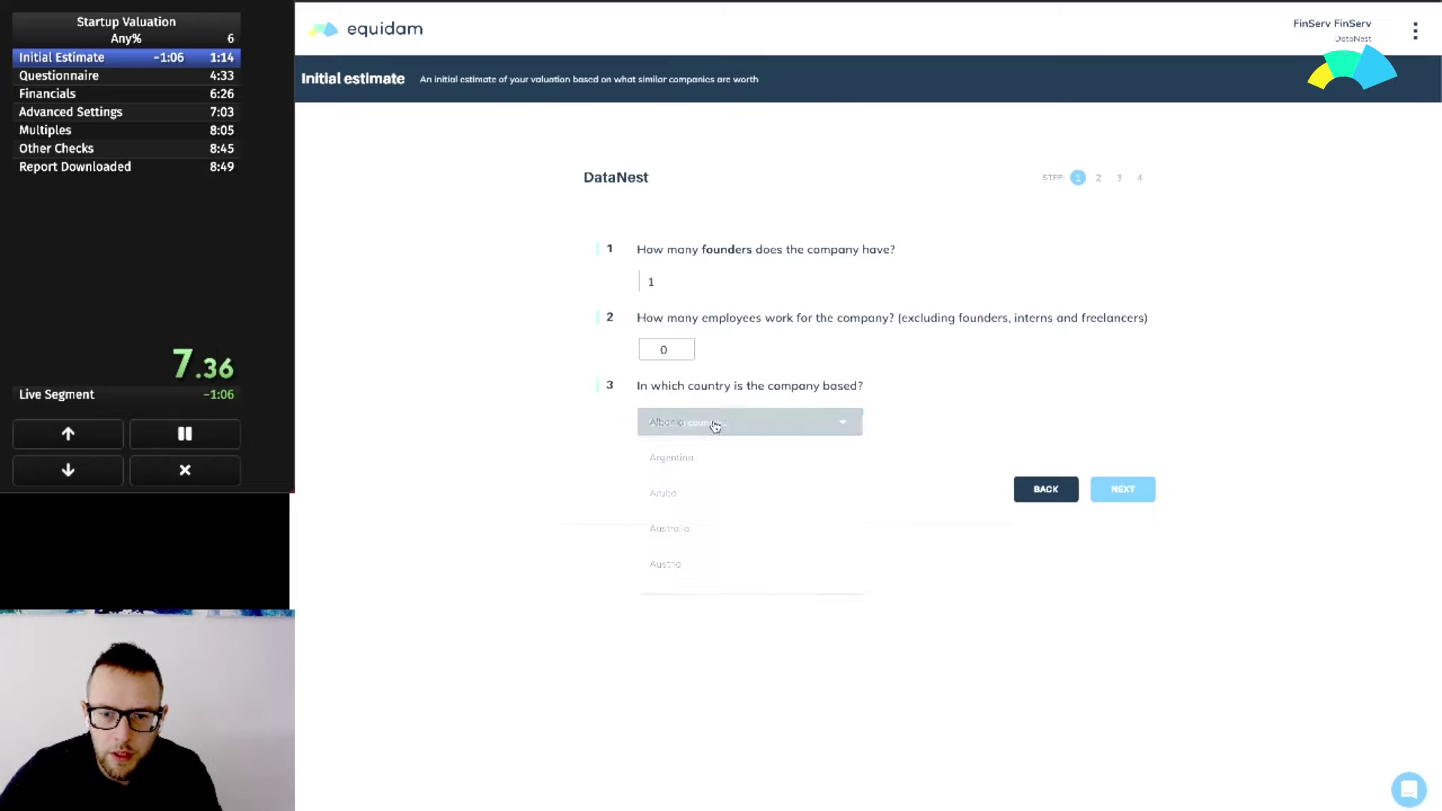
pyautogui.press('c')
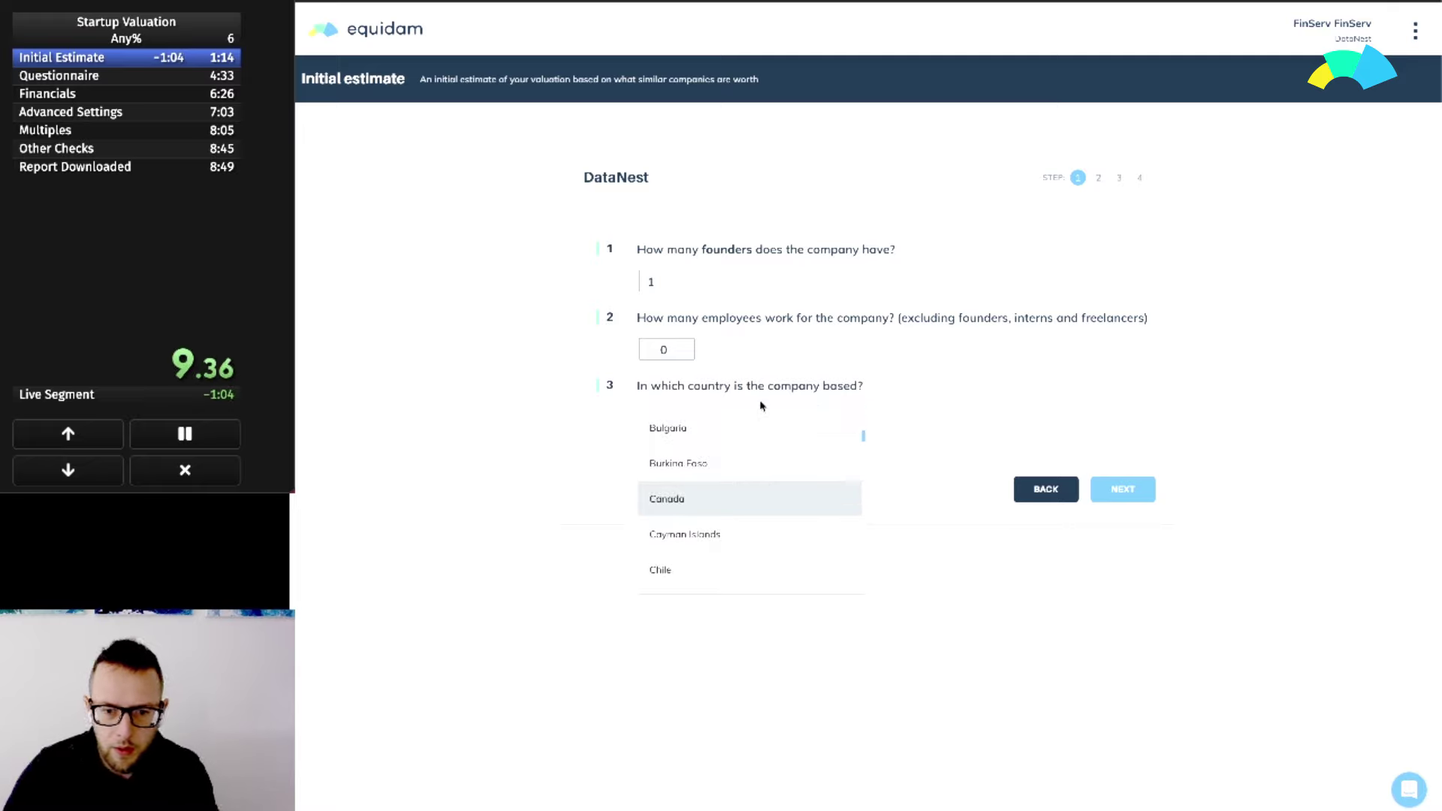
pyautogui.click(727, 499)
pyautogui.click(1123, 489)
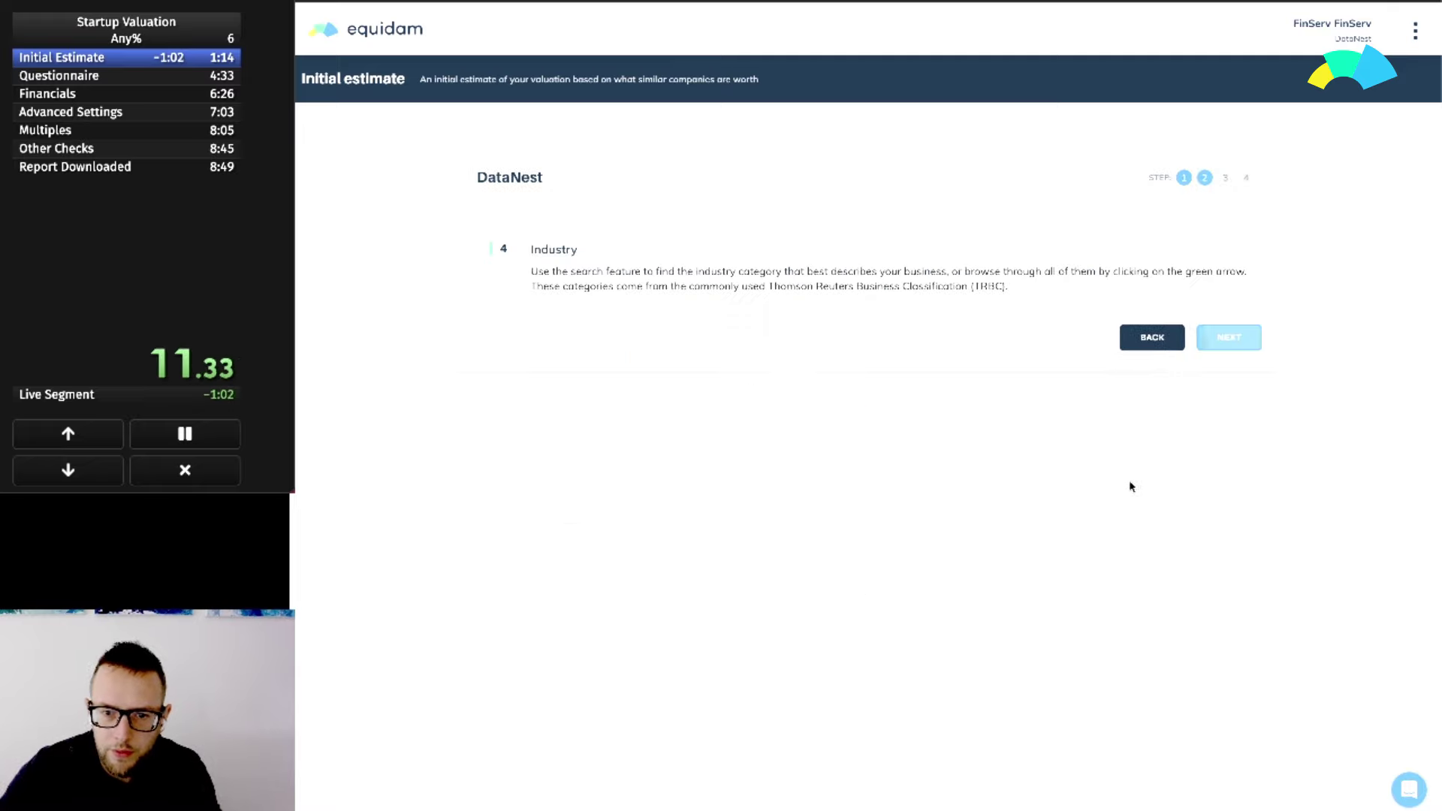
# Search the industry categories for "analytics", choose Data Processing Services under Business Support Services, and continue
pyautogui.click(731, 322)
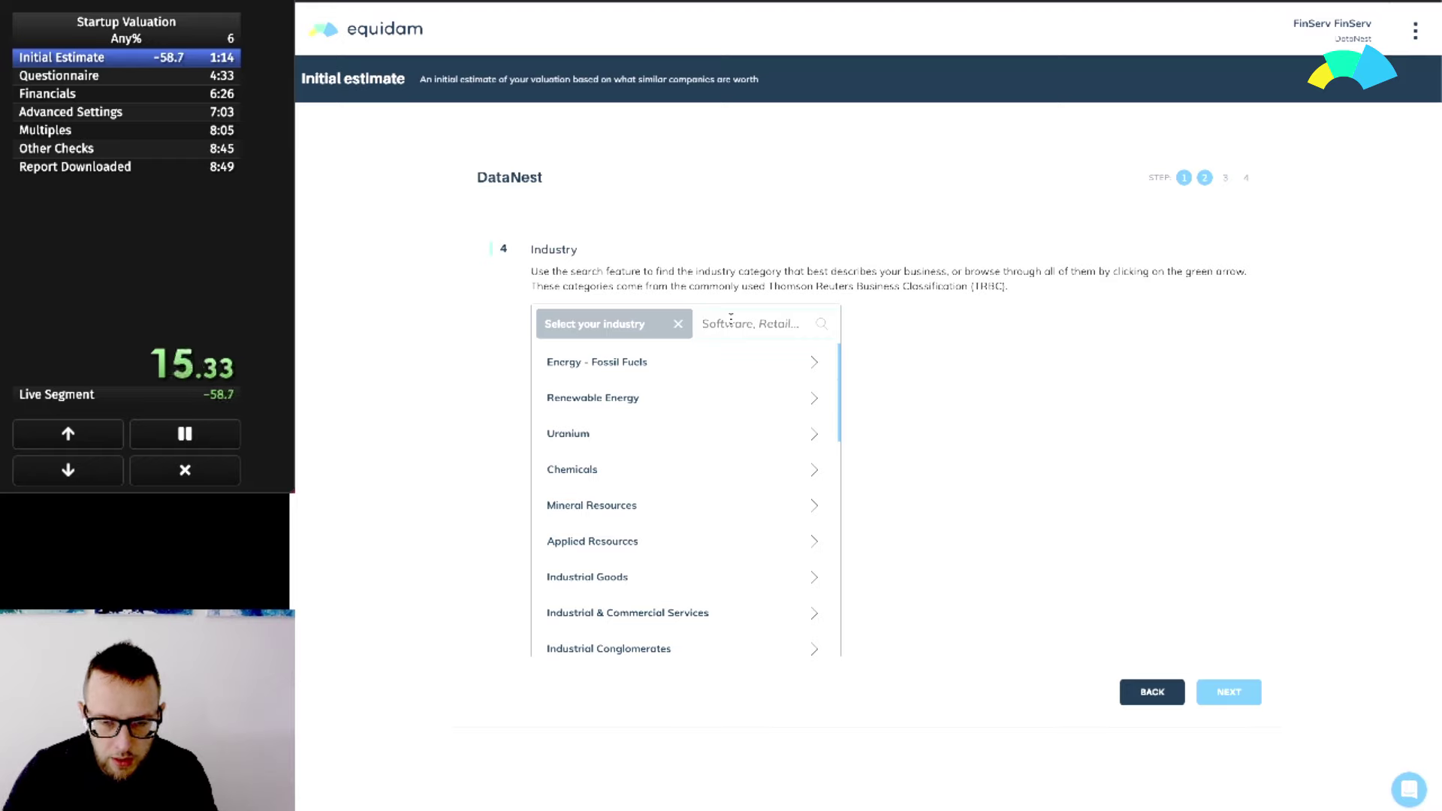
pyautogui.write('analyutics')
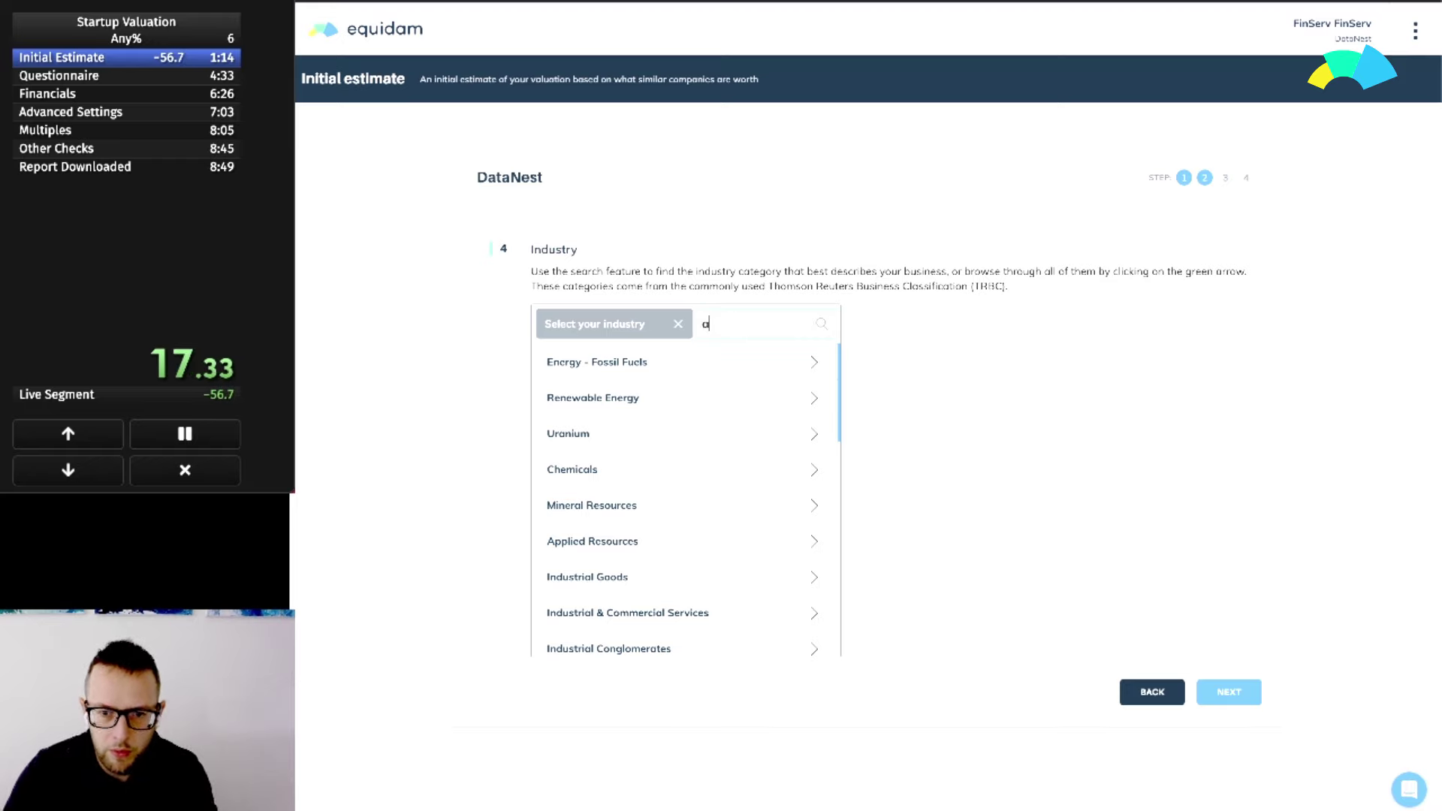
pyautogui.press('BackSpace')
pyautogui.press('BackSpace')
pyautogui.press('BackSpace')
pyautogui.press('BackSpace')
pyautogui.press('BackSpace')
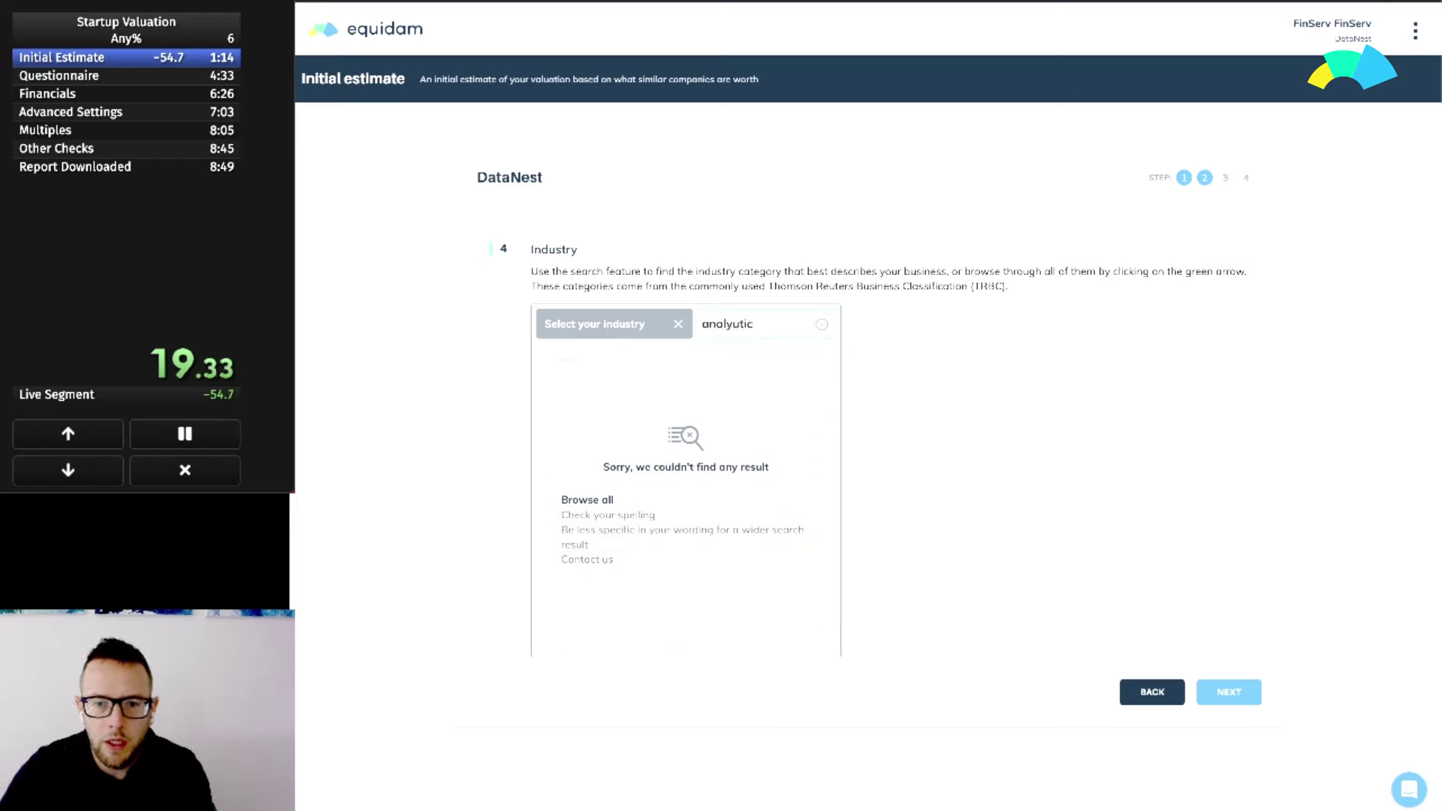
pyautogui.write('tics')
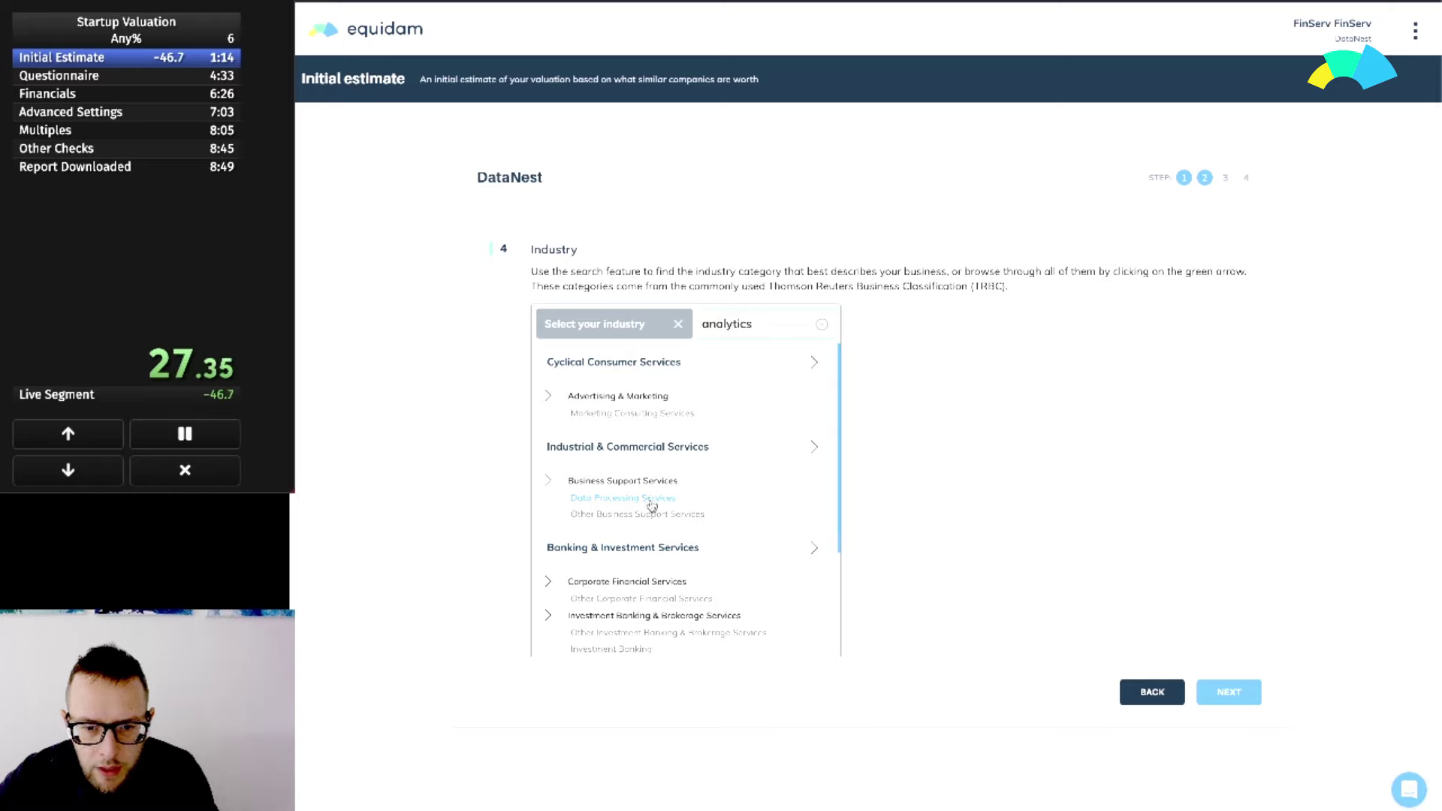
pyautogui.scroll(-2, 768, 521)
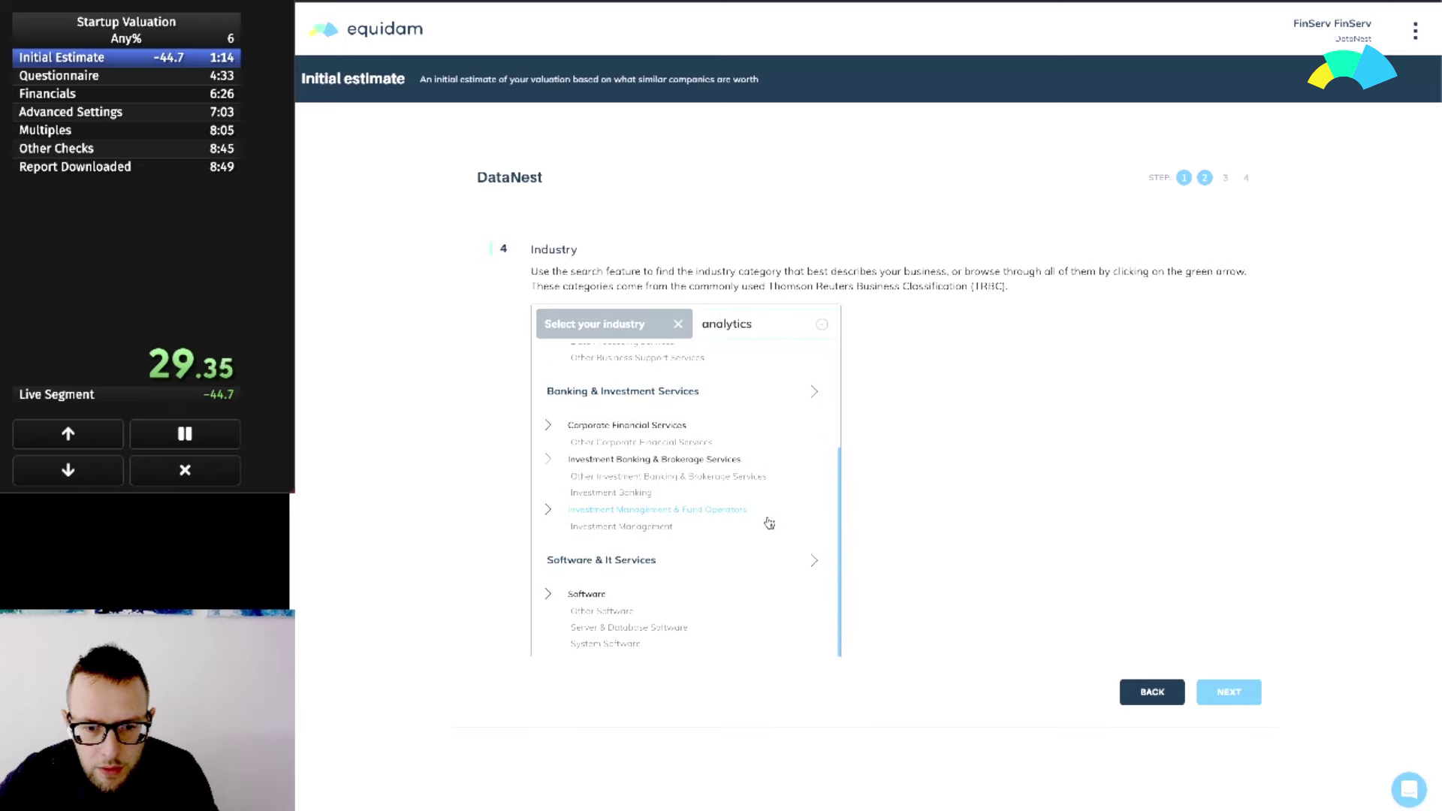
pyautogui.scroll(2, 663, 516)
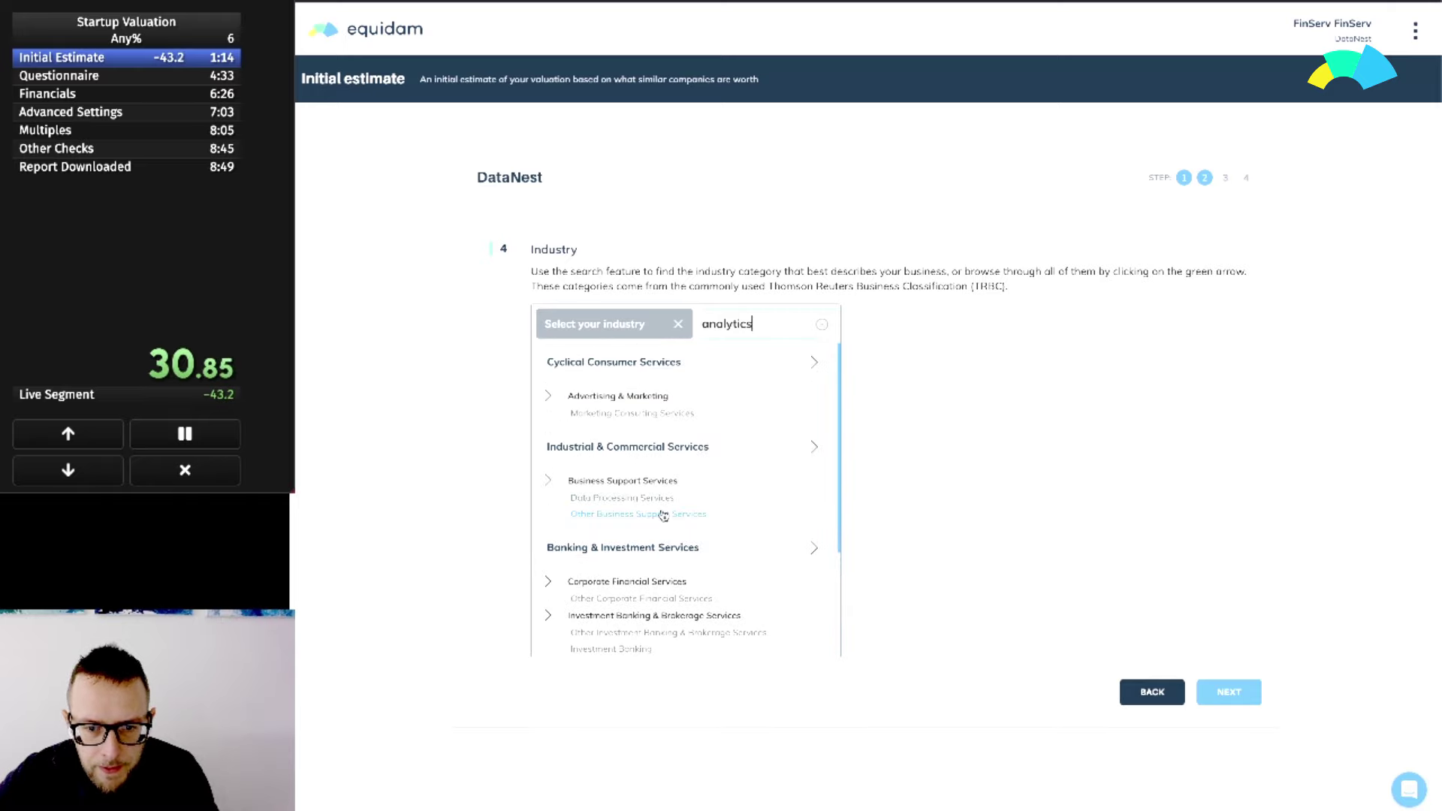
pyautogui.click(635, 499)
pyautogui.click(1212, 695)
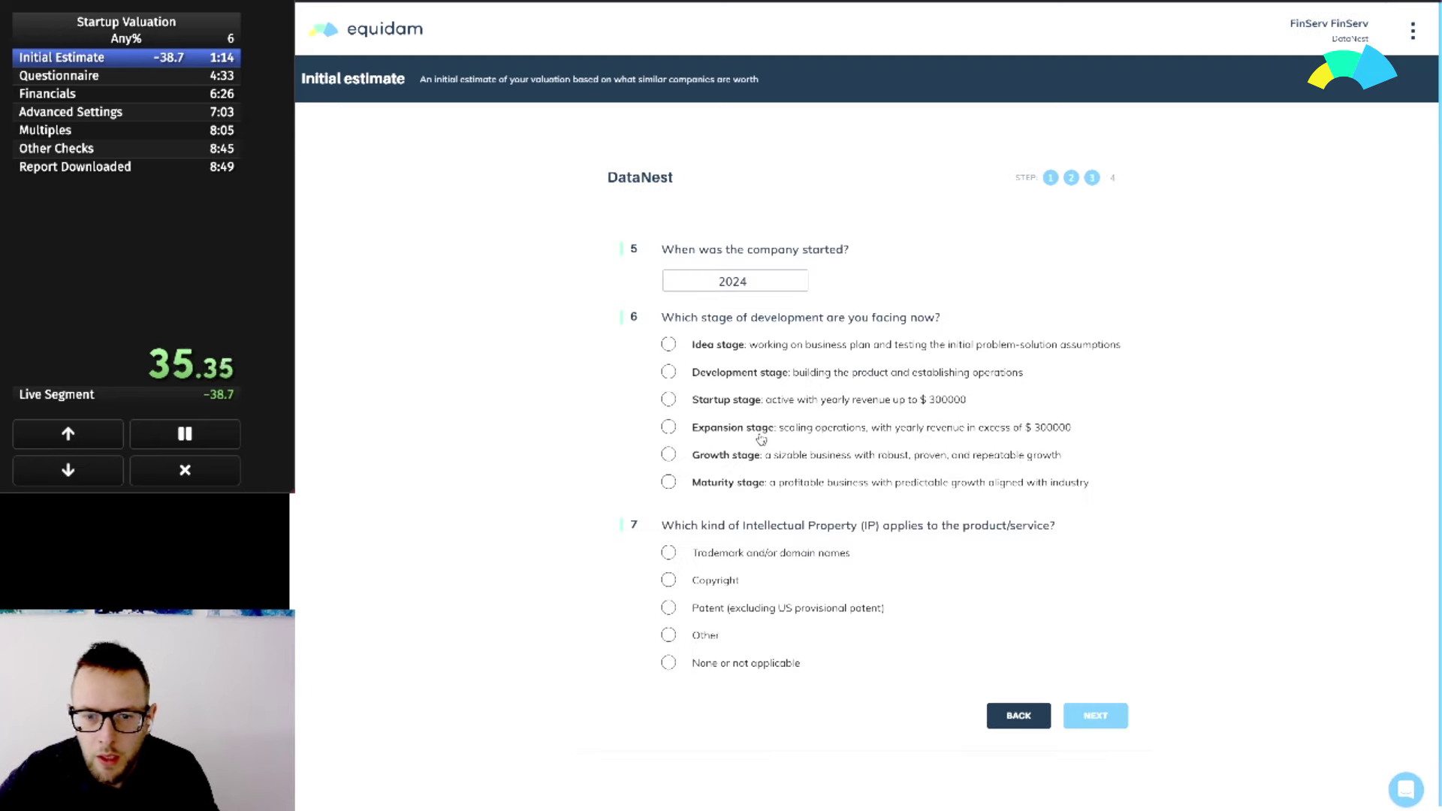
# Select Startup stage as the development stage and Copyright as the intellectual property, and continue to the last page
pyautogui.click(753, 403)
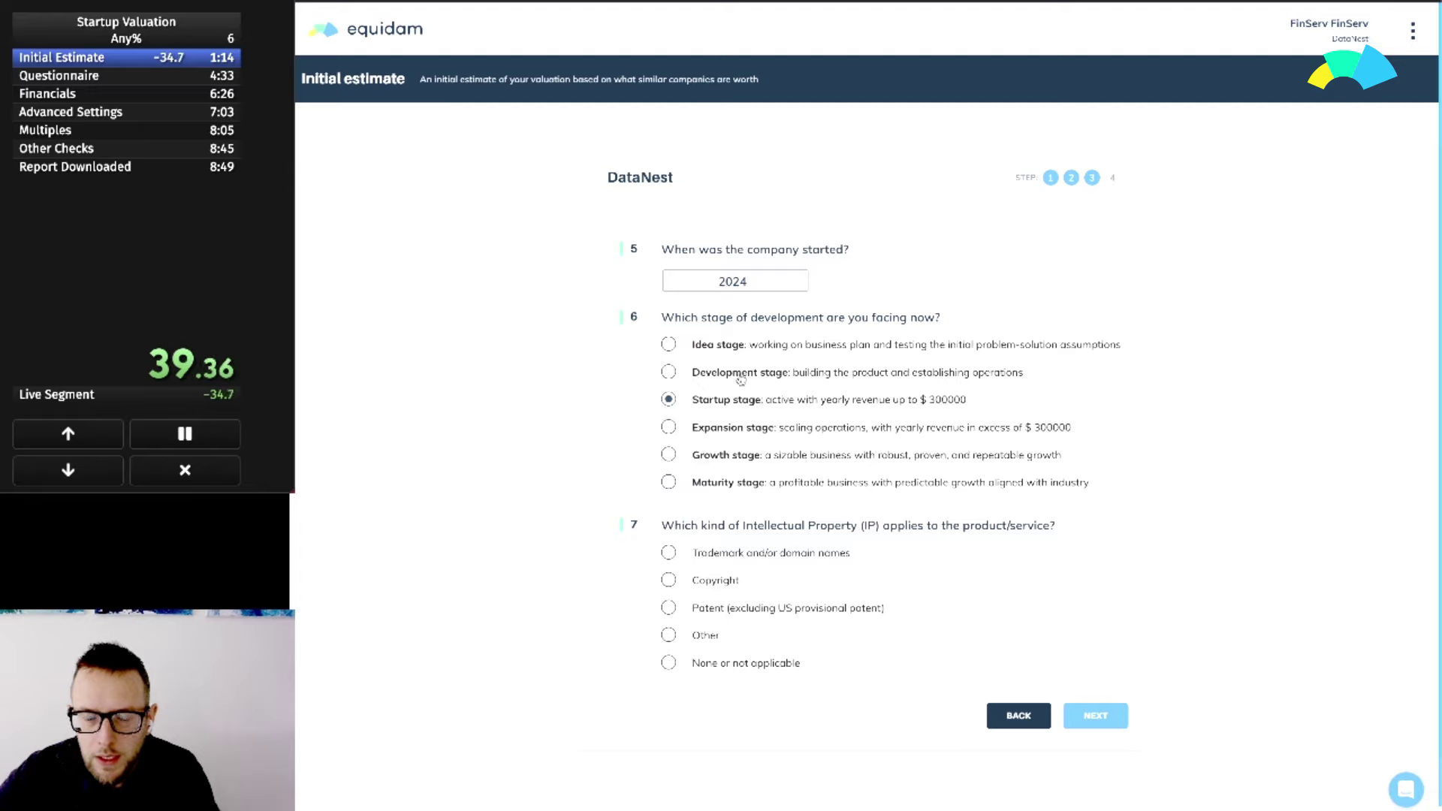
pyautogui.click(706, 587)
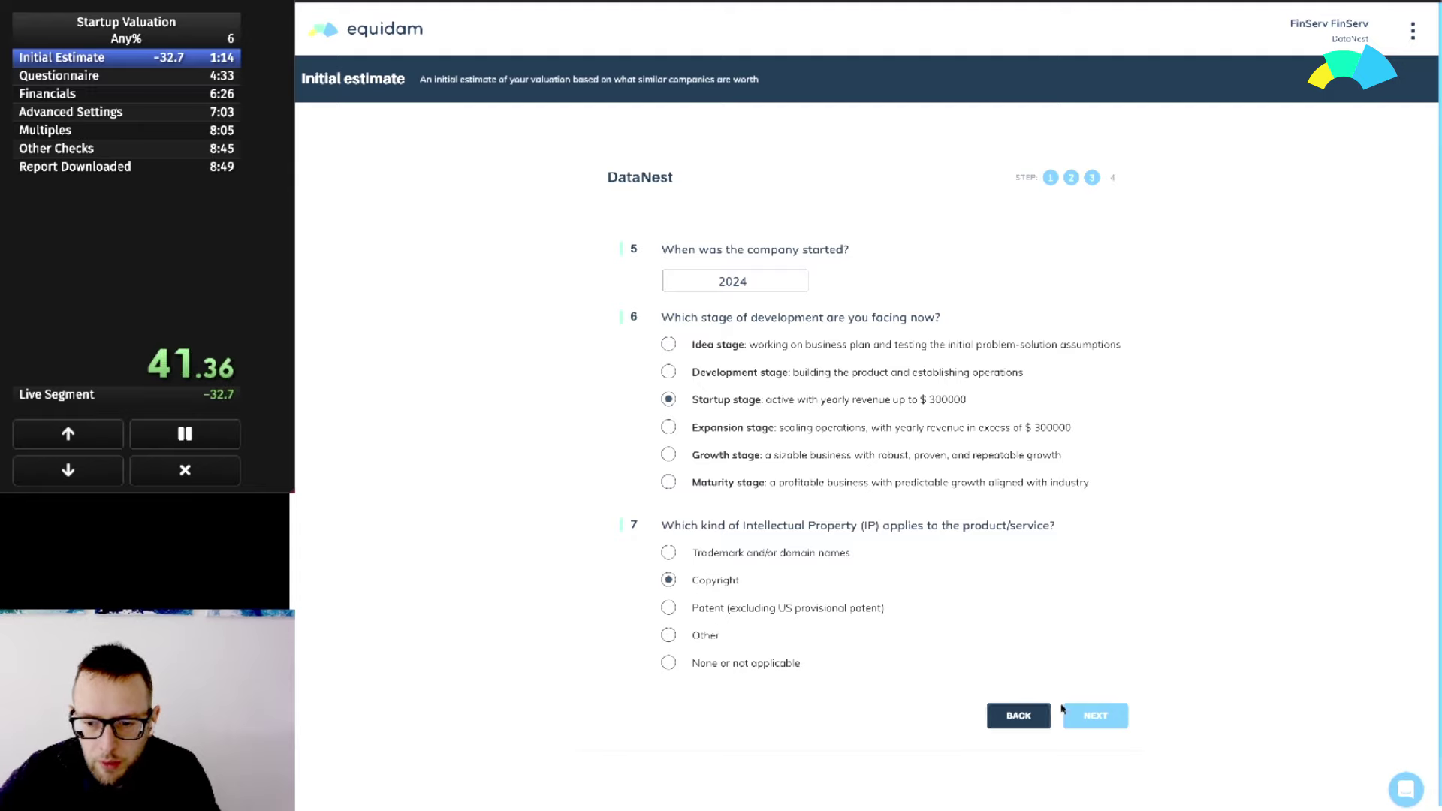
pyautogui.click(1096, 717)
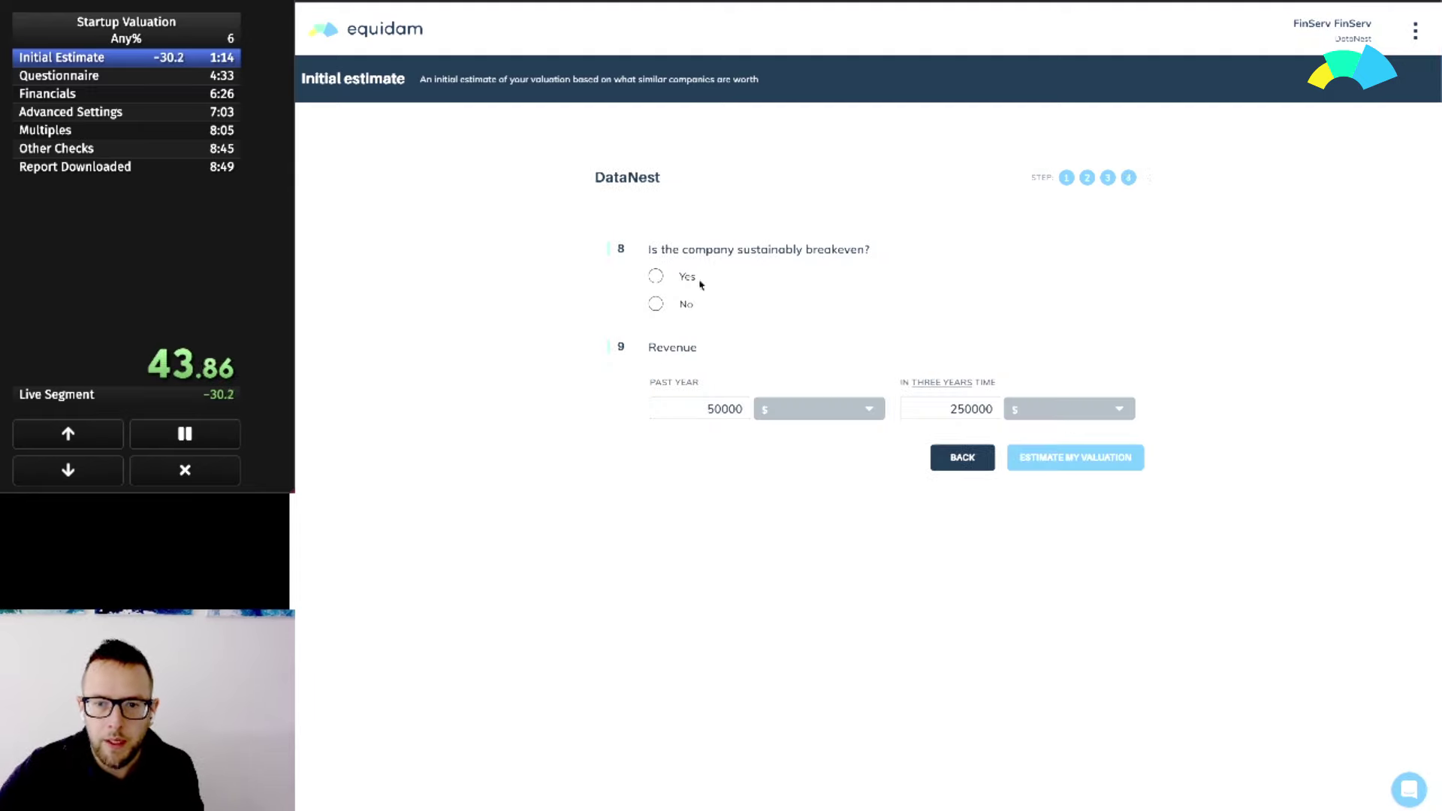
# Answer No to sustainable breakeven, set the revenue in three years' time to 3000000, and finish the estimate with a timer split
pyautogui.click(656, 305)
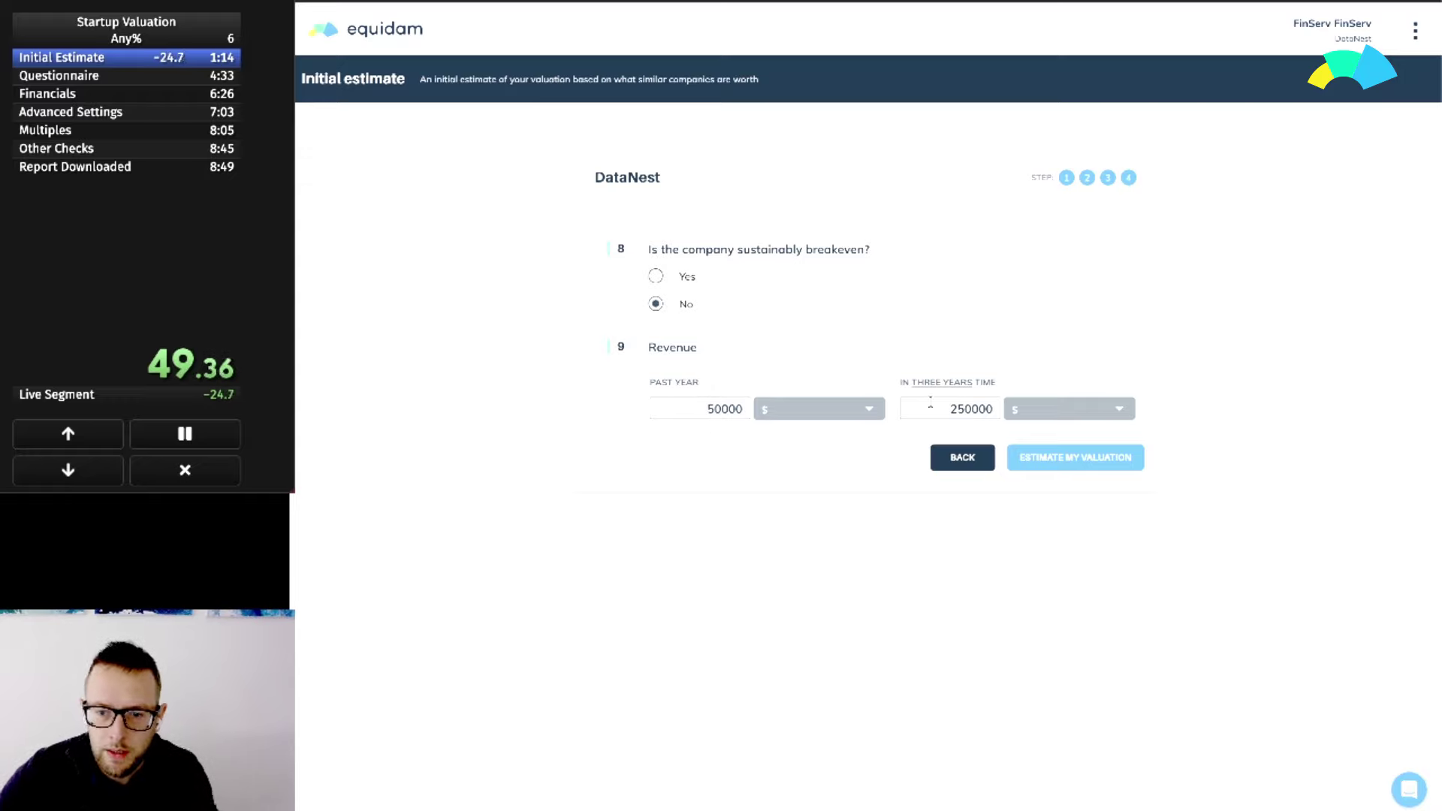
pyautogui.doubleClick(959, 406)
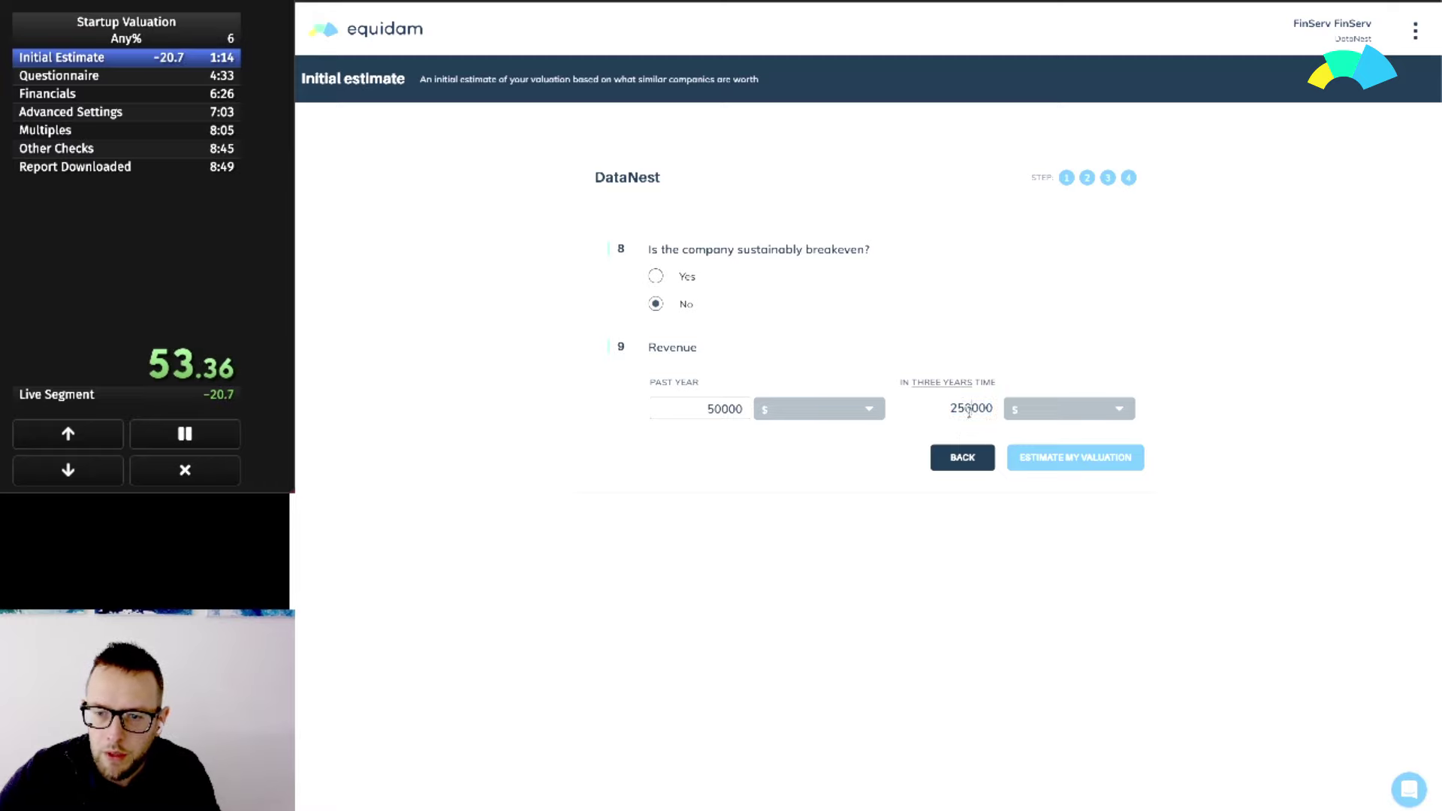
pyautogui.write('3000000')
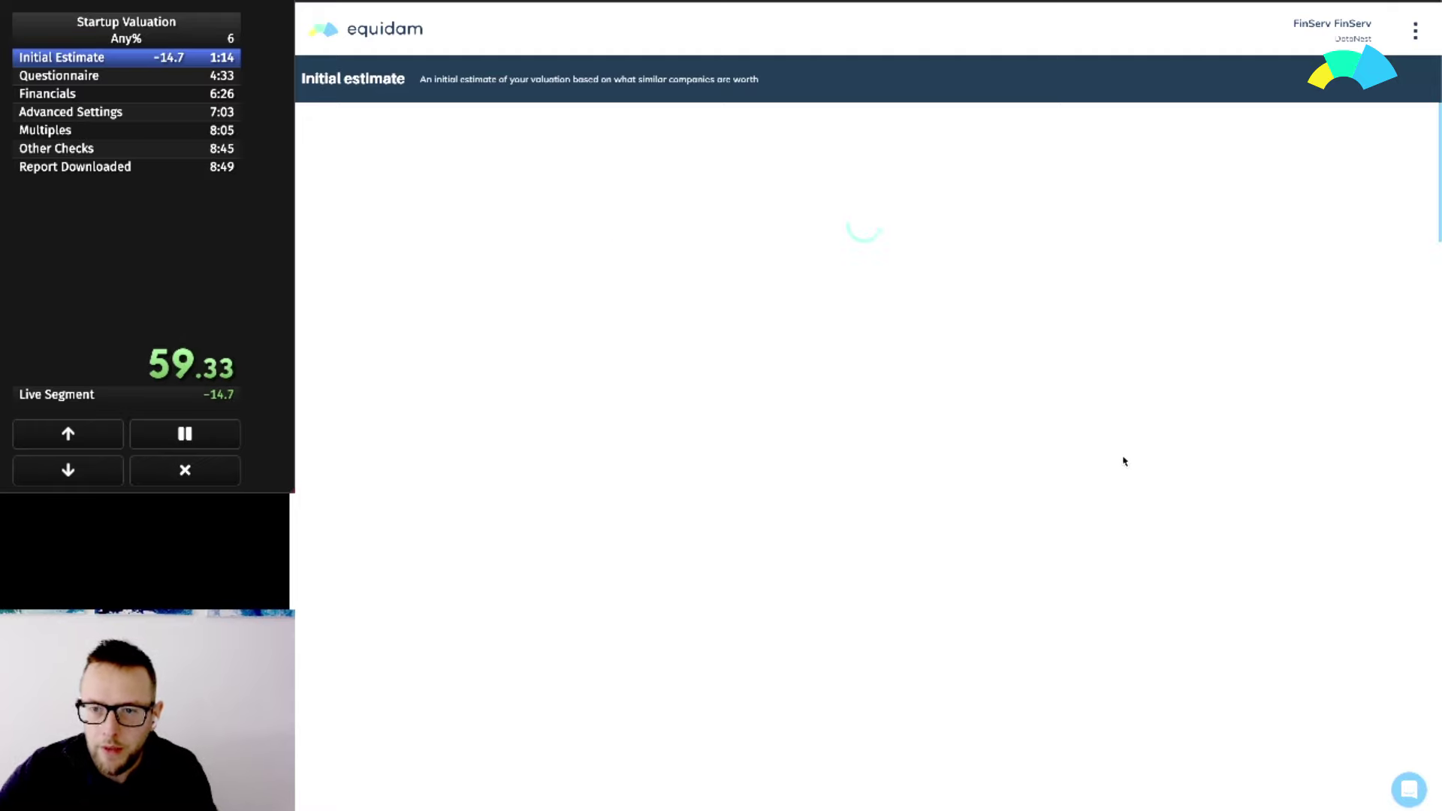
pyautogui.click(150, 188)
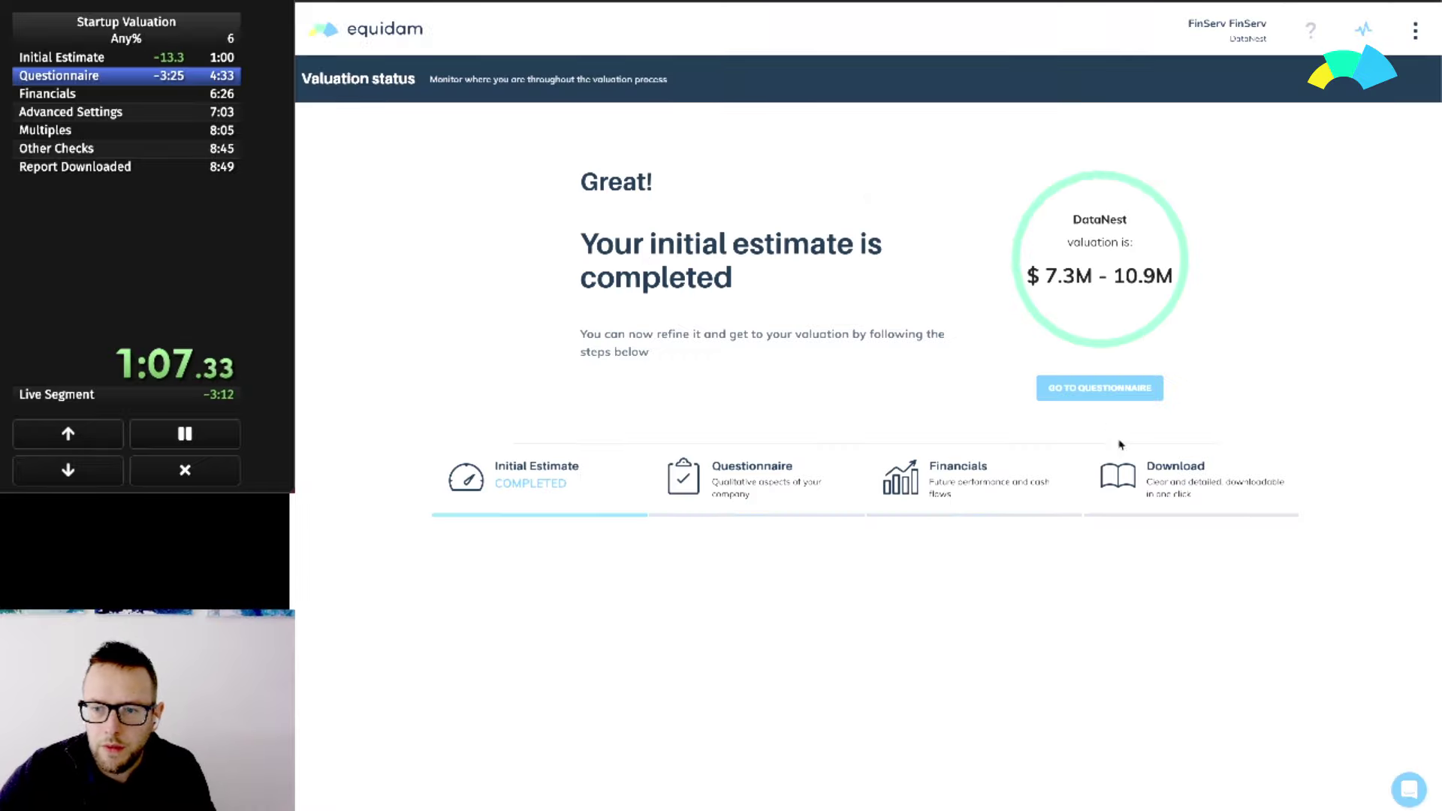
# In the questionnaire, enter 130000 as the capital invested by the founders and state that they are committed full time
pyautogui.click(1078, 385)
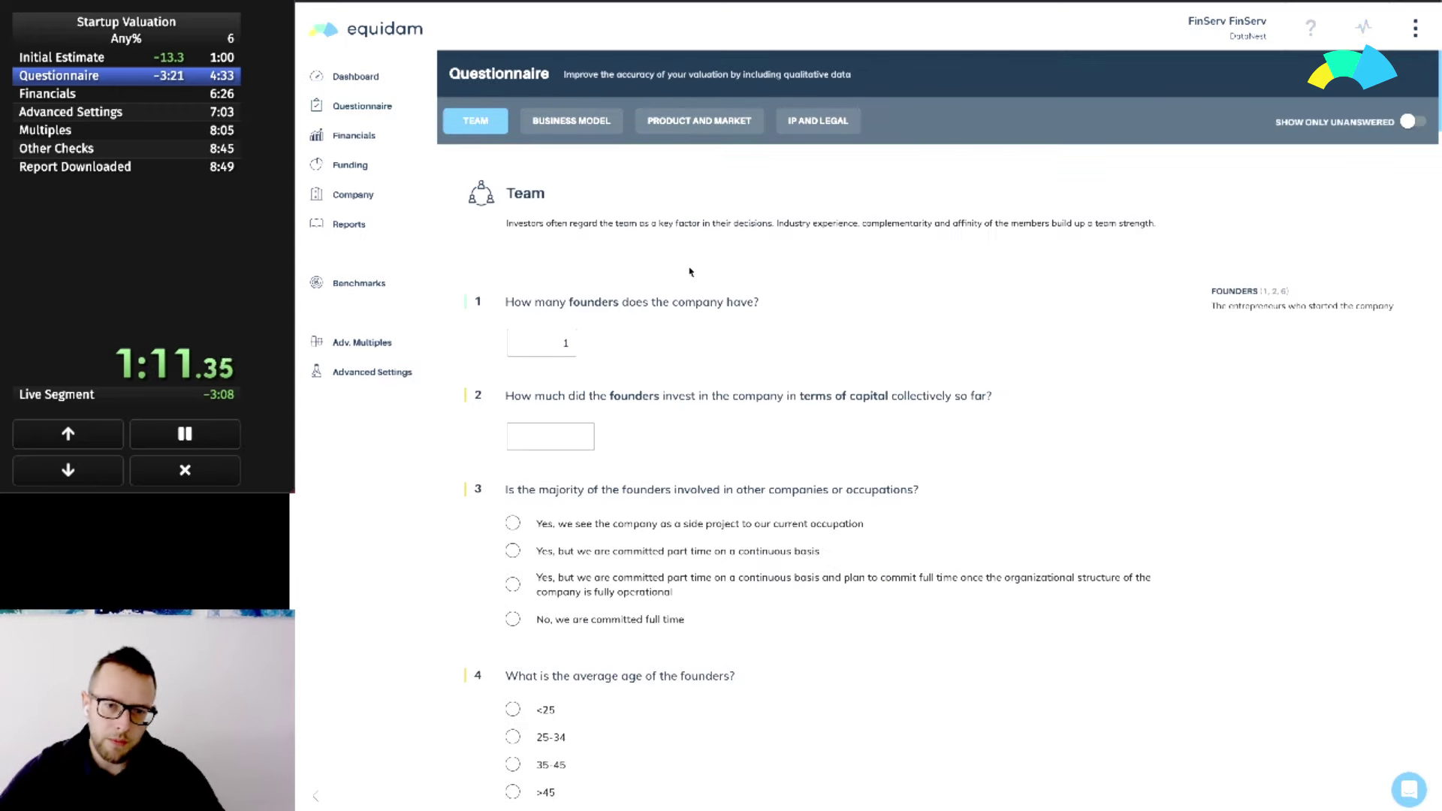
pyautogui.click(551, 437)
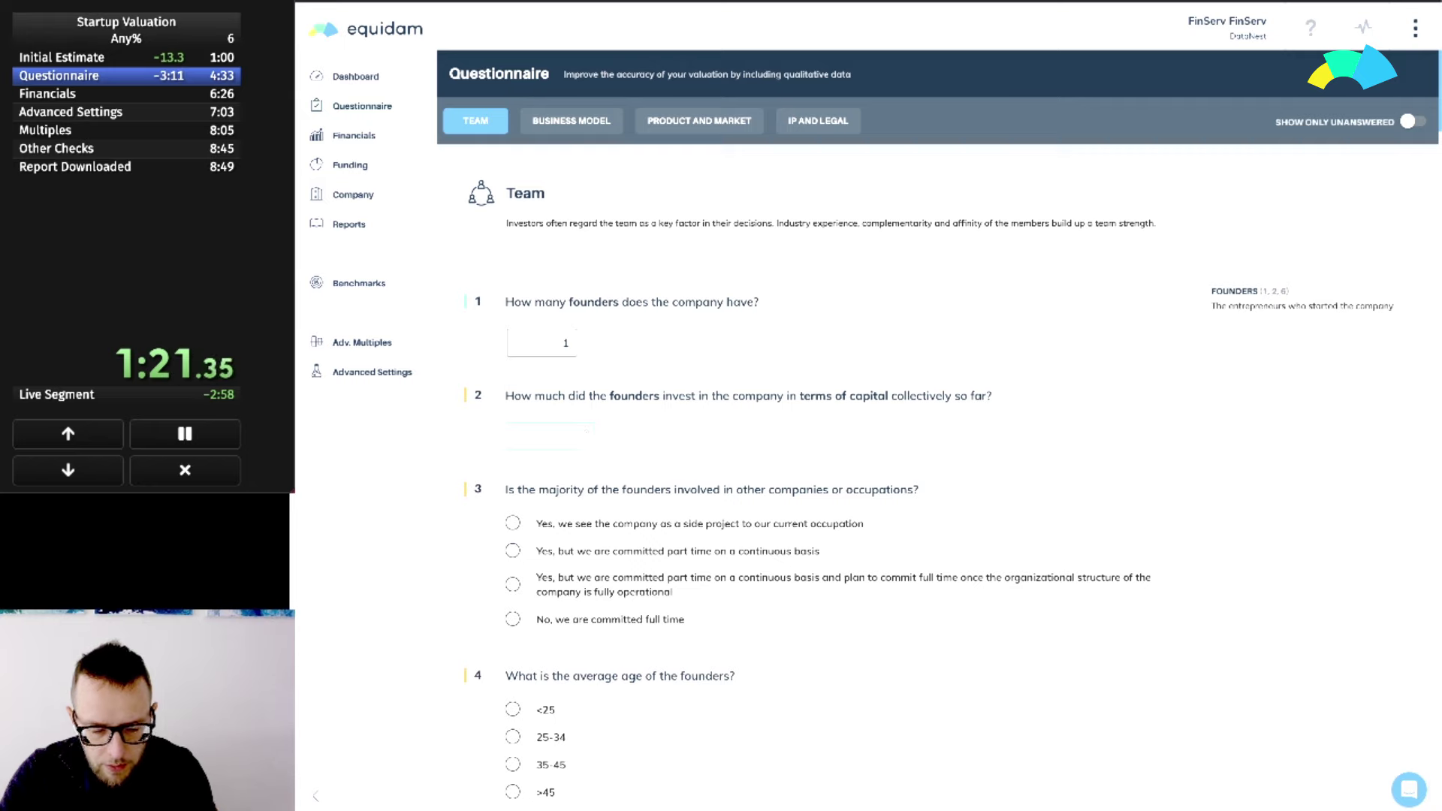
pyautogui.write('130000')
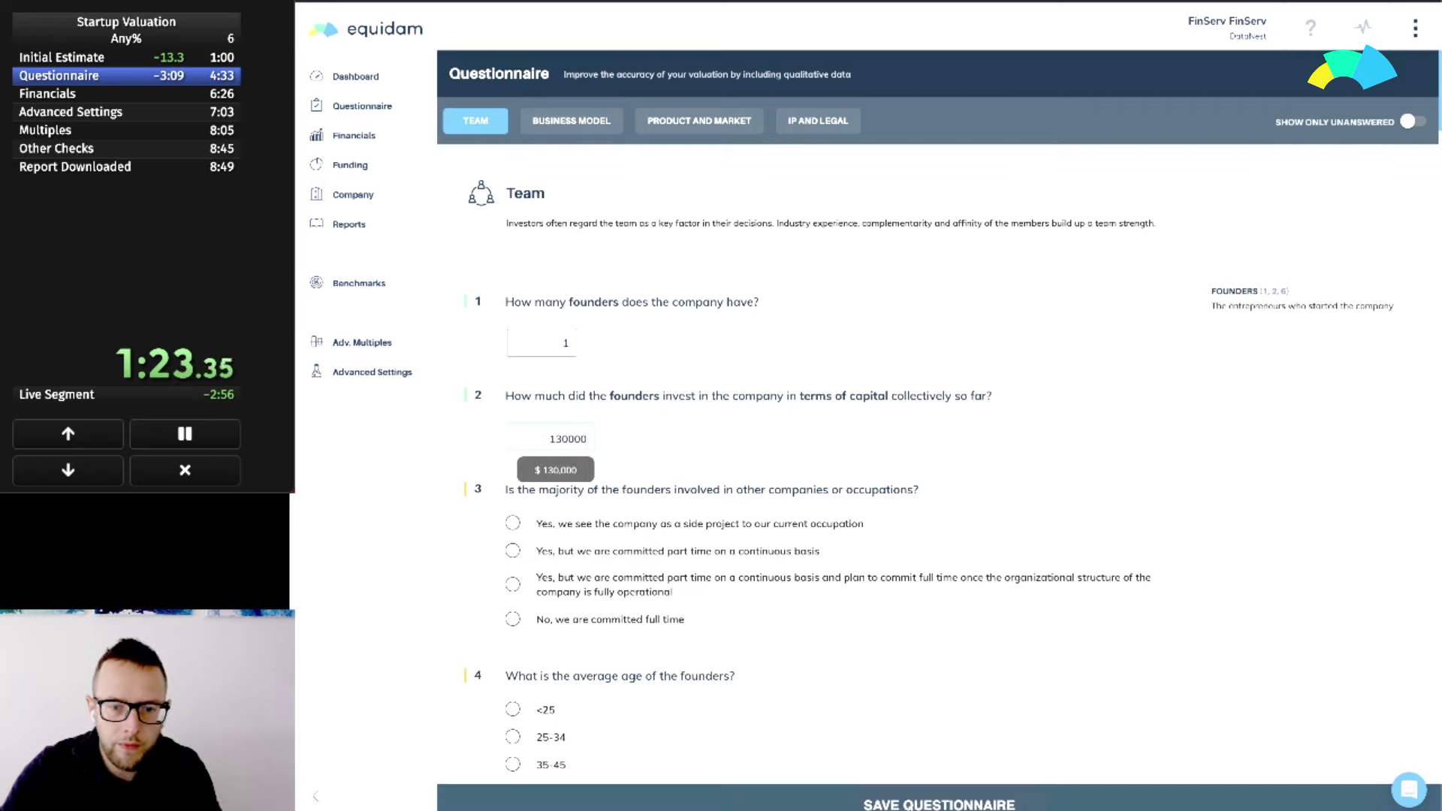
pyautogui.scroll(-1, 500, 473)
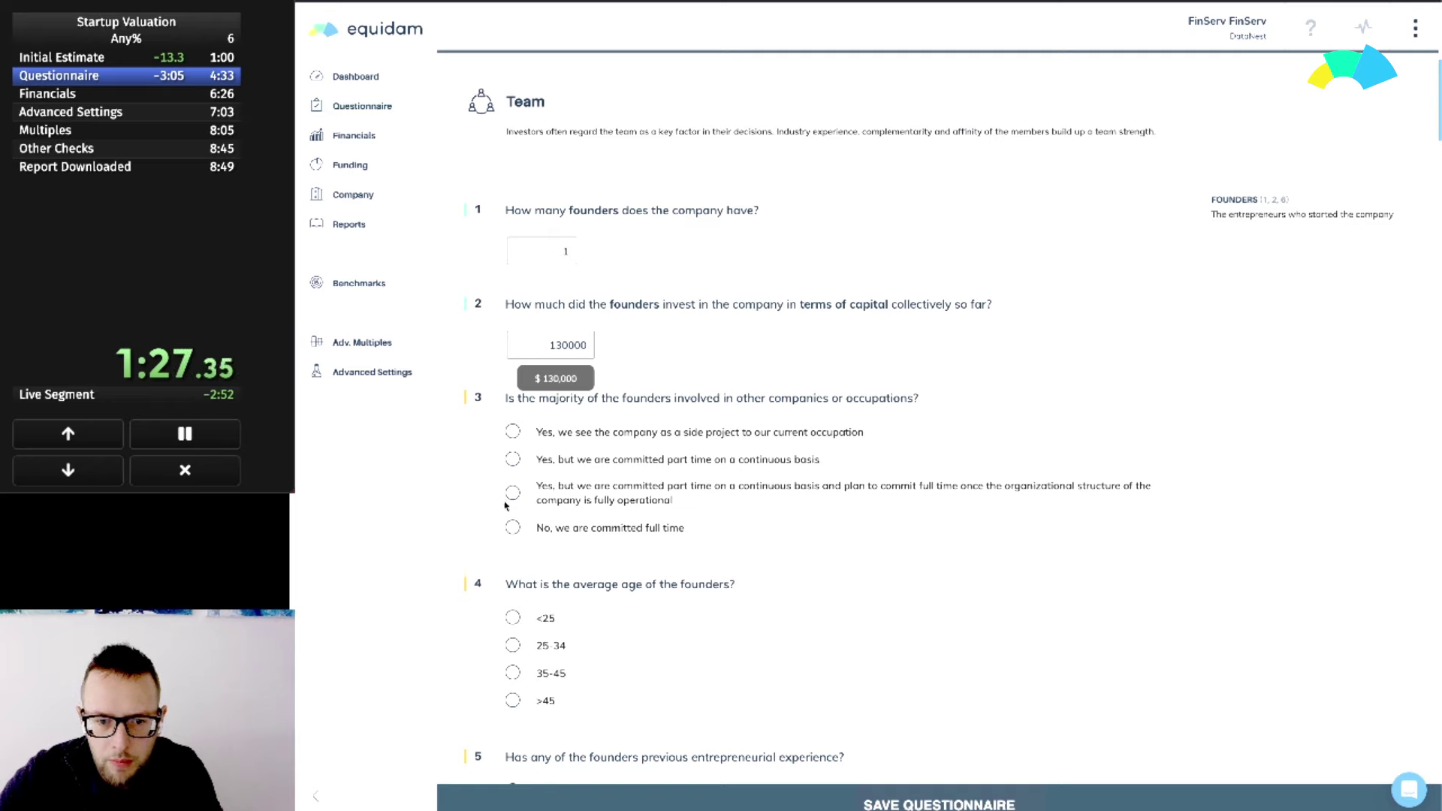
pyautogui.click(514, 530)
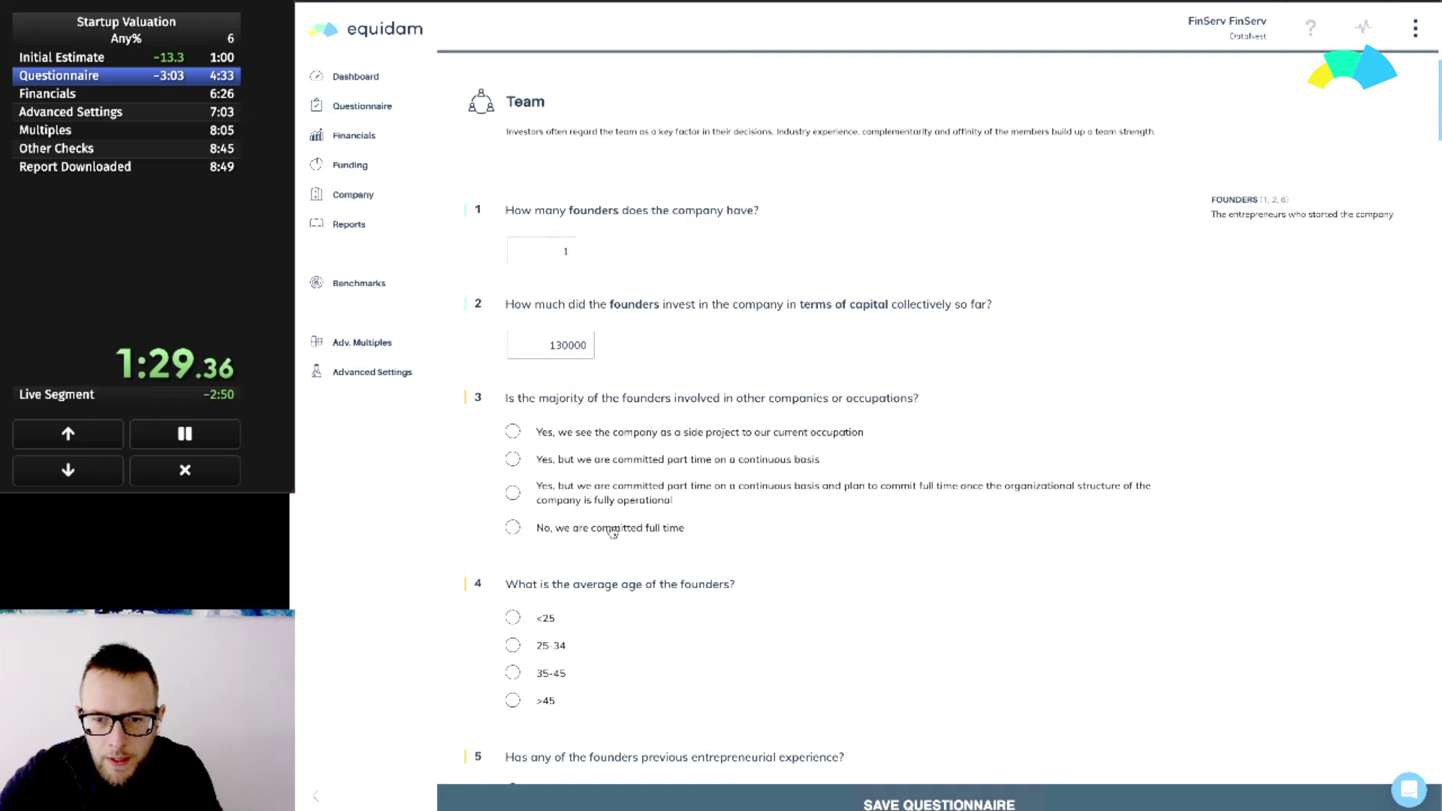
# Set the founders' average age to 35-45 and state that at least one of them successfully sold a company
pyautogui.scroll(-3, 930, 593)
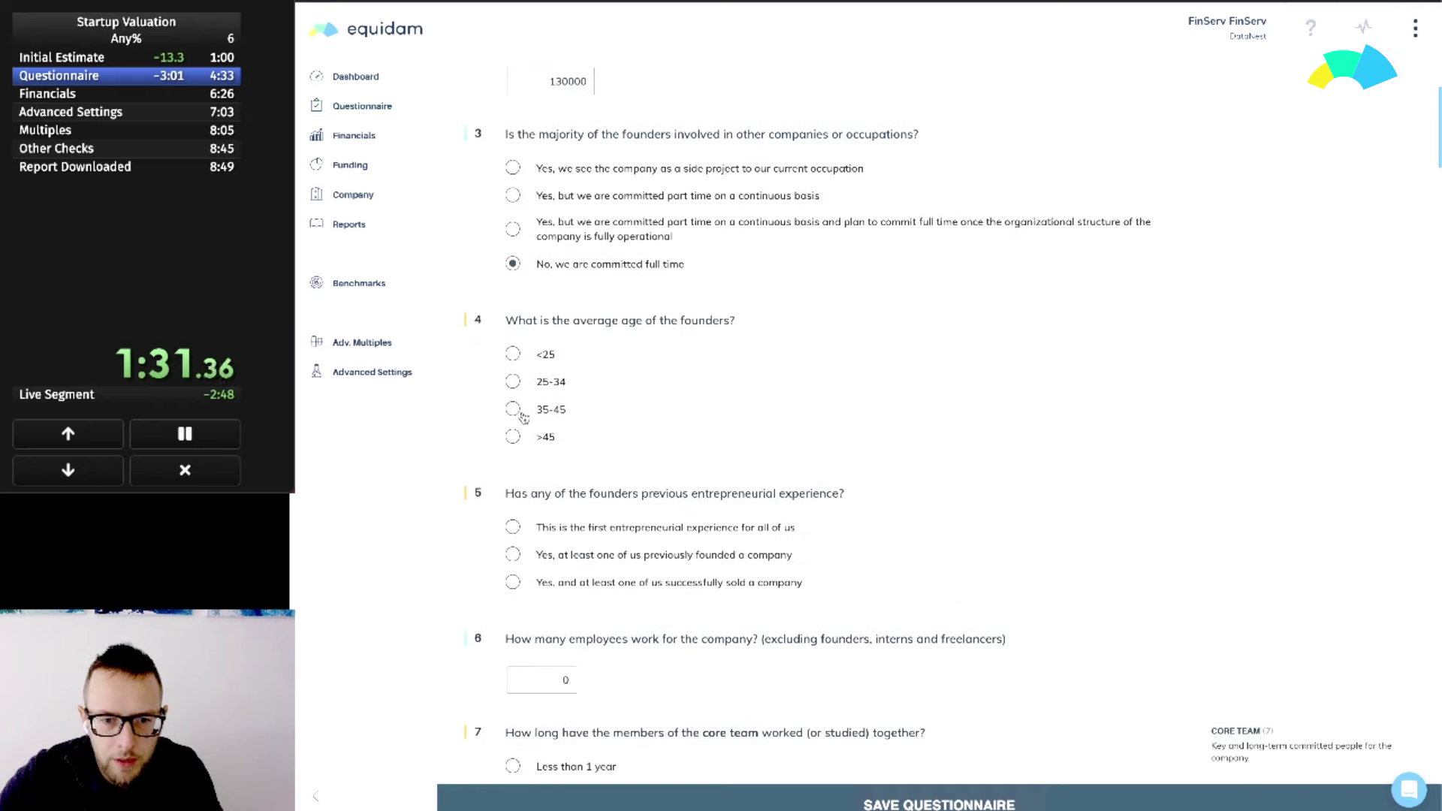
pyautogui.click(514, 411)
pyautogui.scroll(-1, 663, 457)
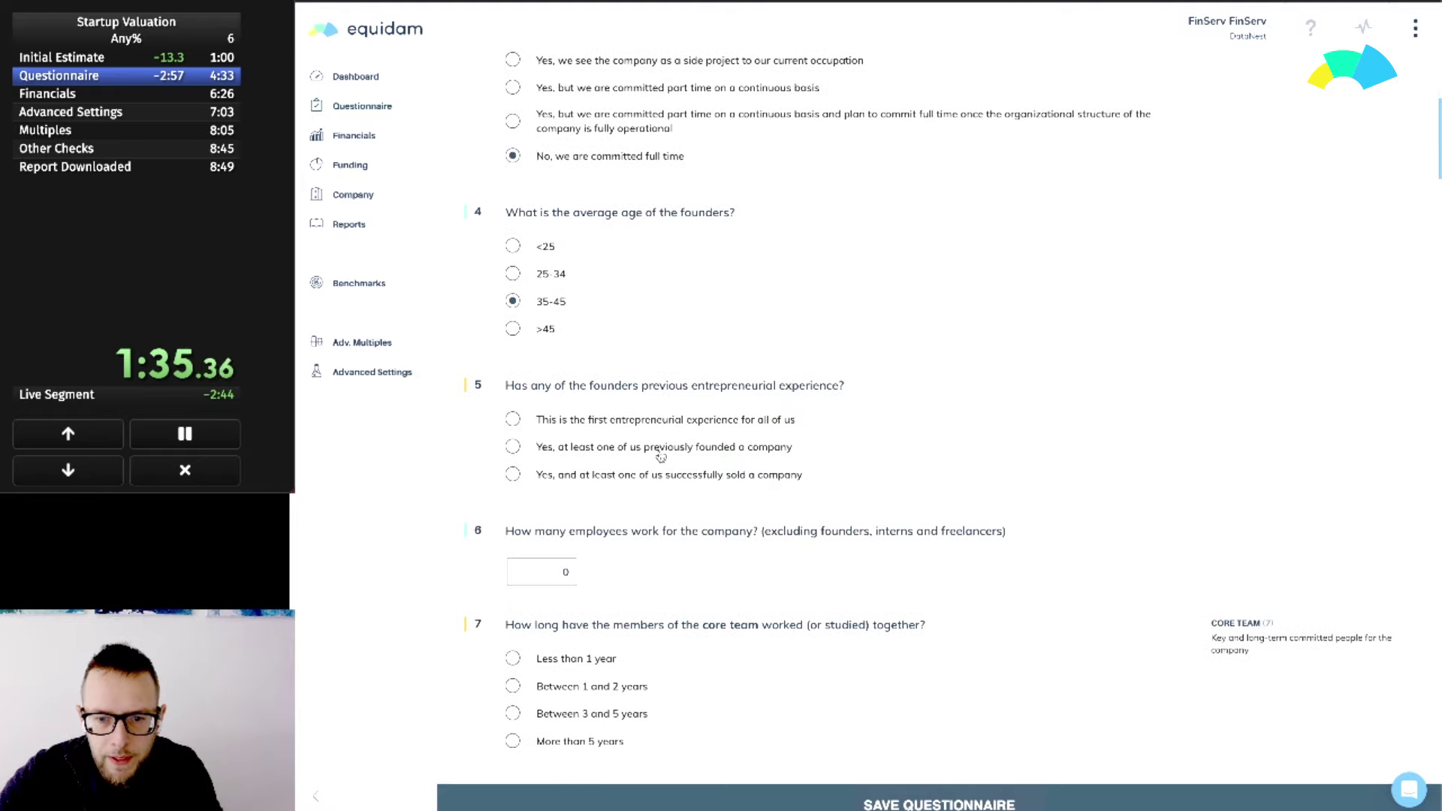
pyautogui.click(574, 475)
# Set the number of employees to 3 and the core team's time working together to between 3 and 5 years
pyautogui.scroll(-2, 574, 474)
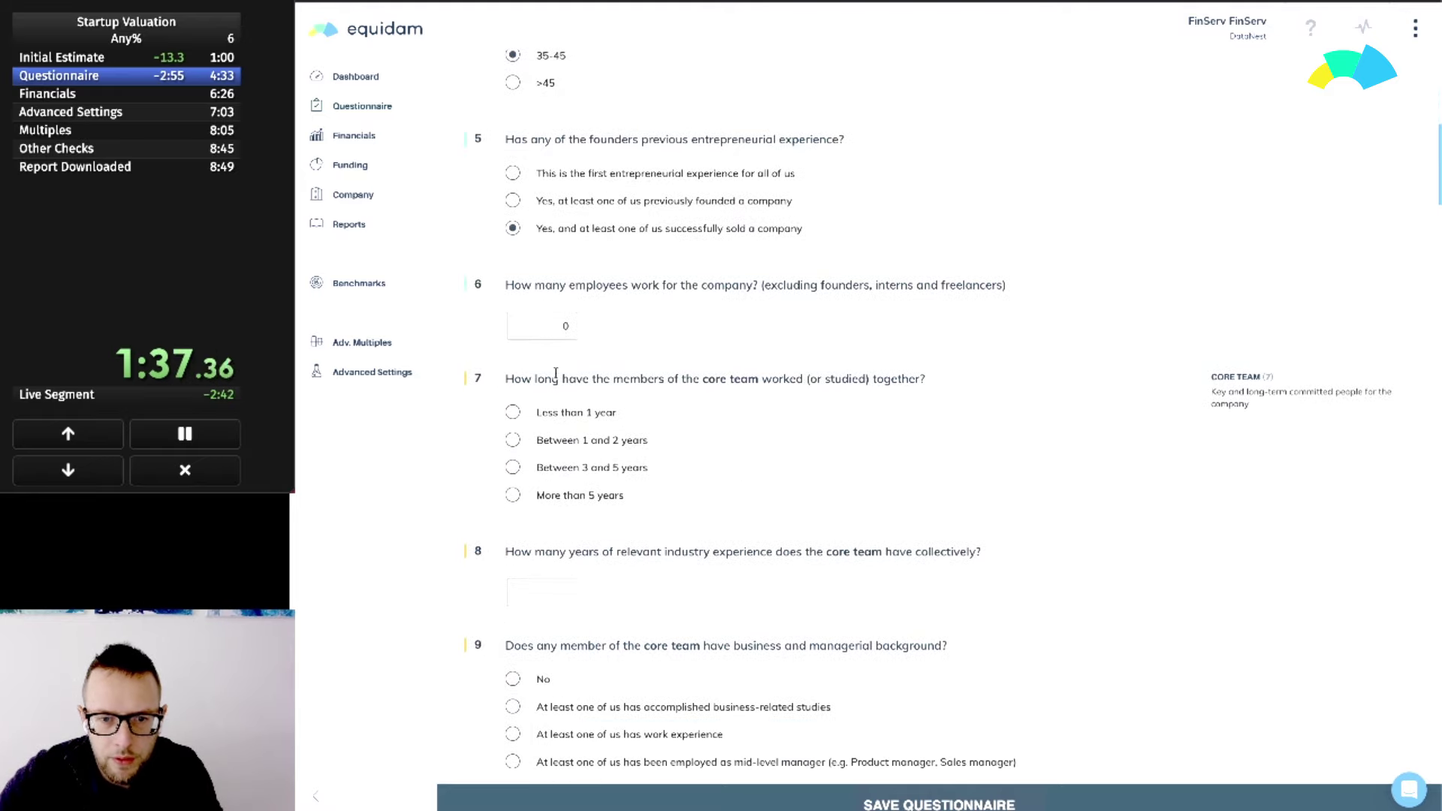
pyautogui.click(541, 338)
pyautogui.write('0')
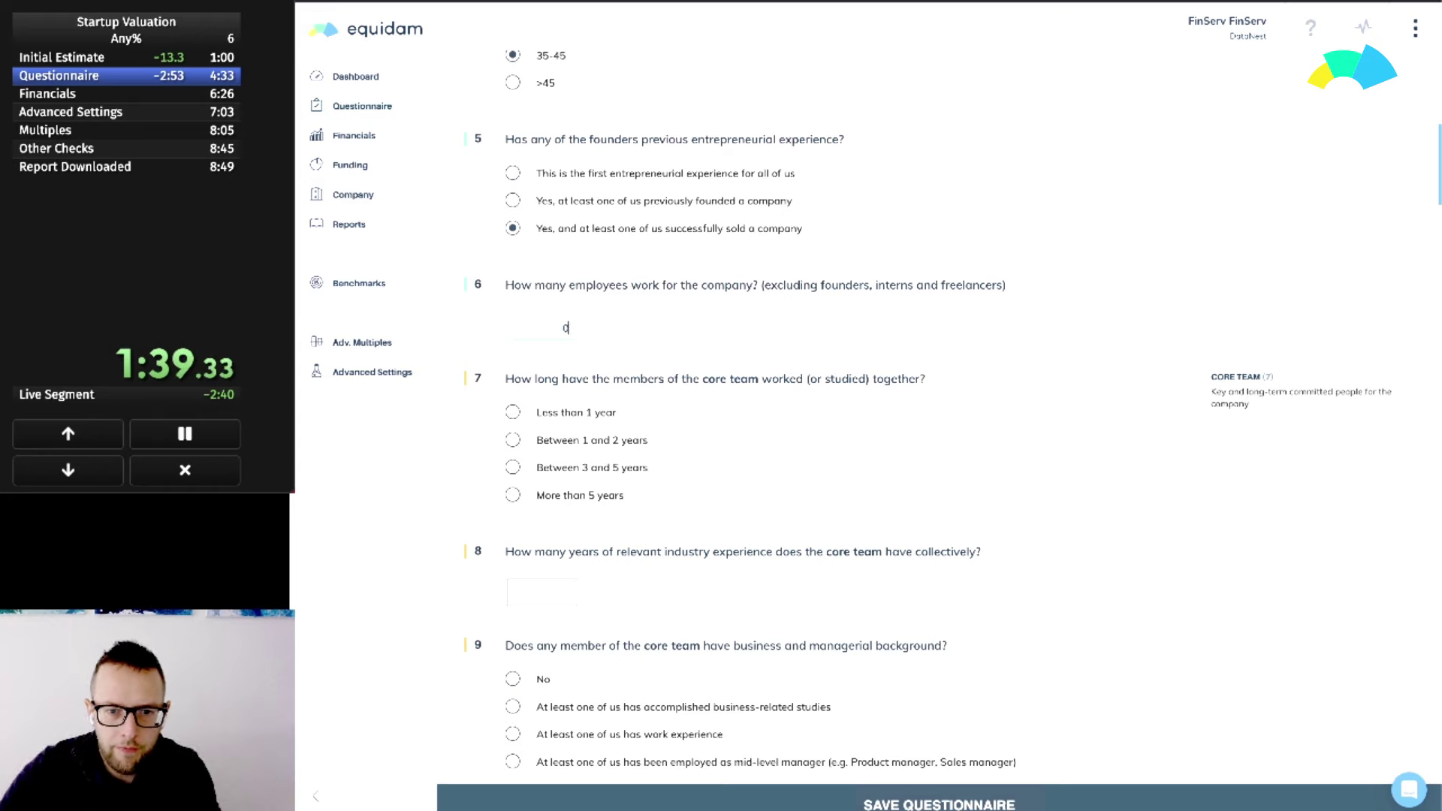
pyautogui.write('3')
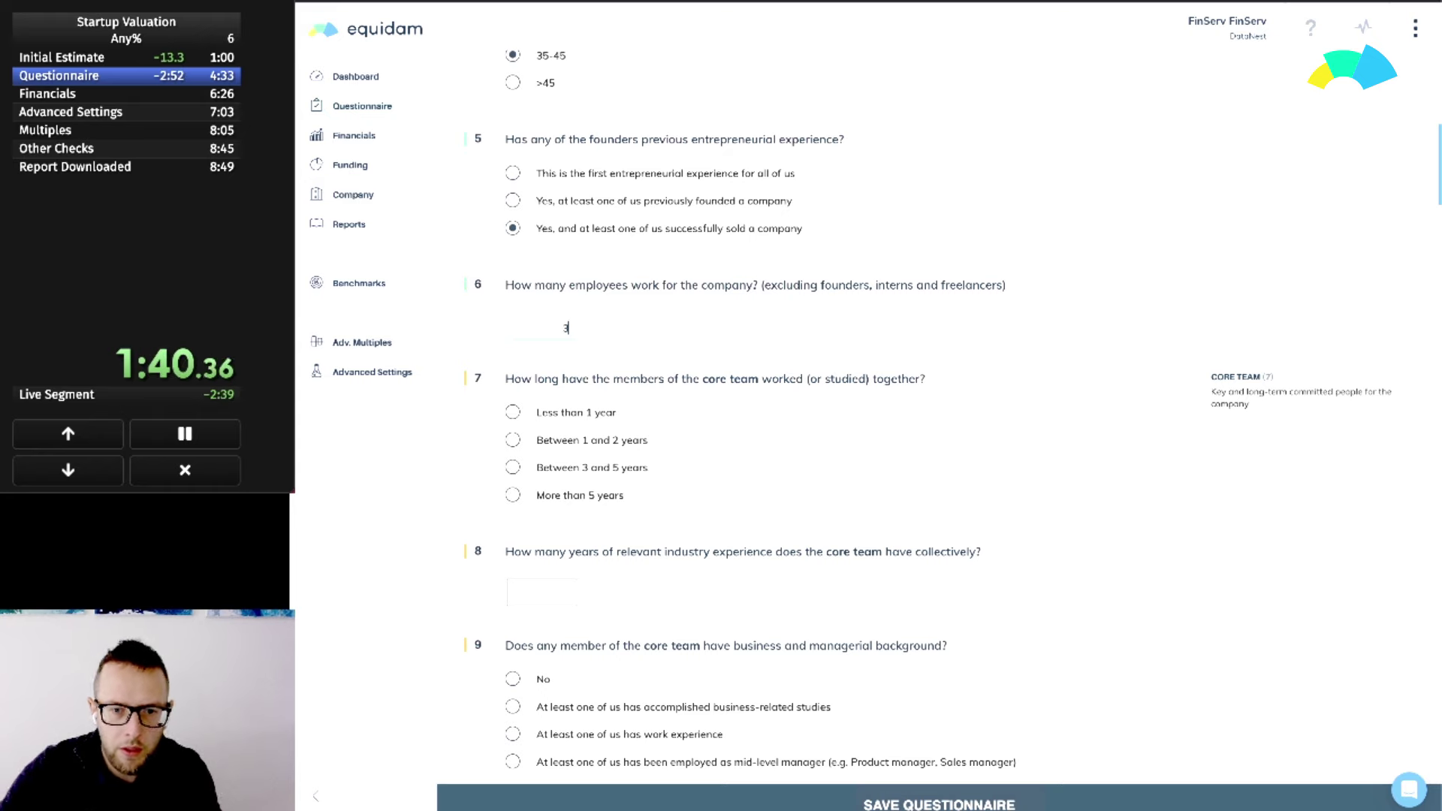
pyautogui.click(667, 466)
pyautogui.scroll(-1, 672, 481)
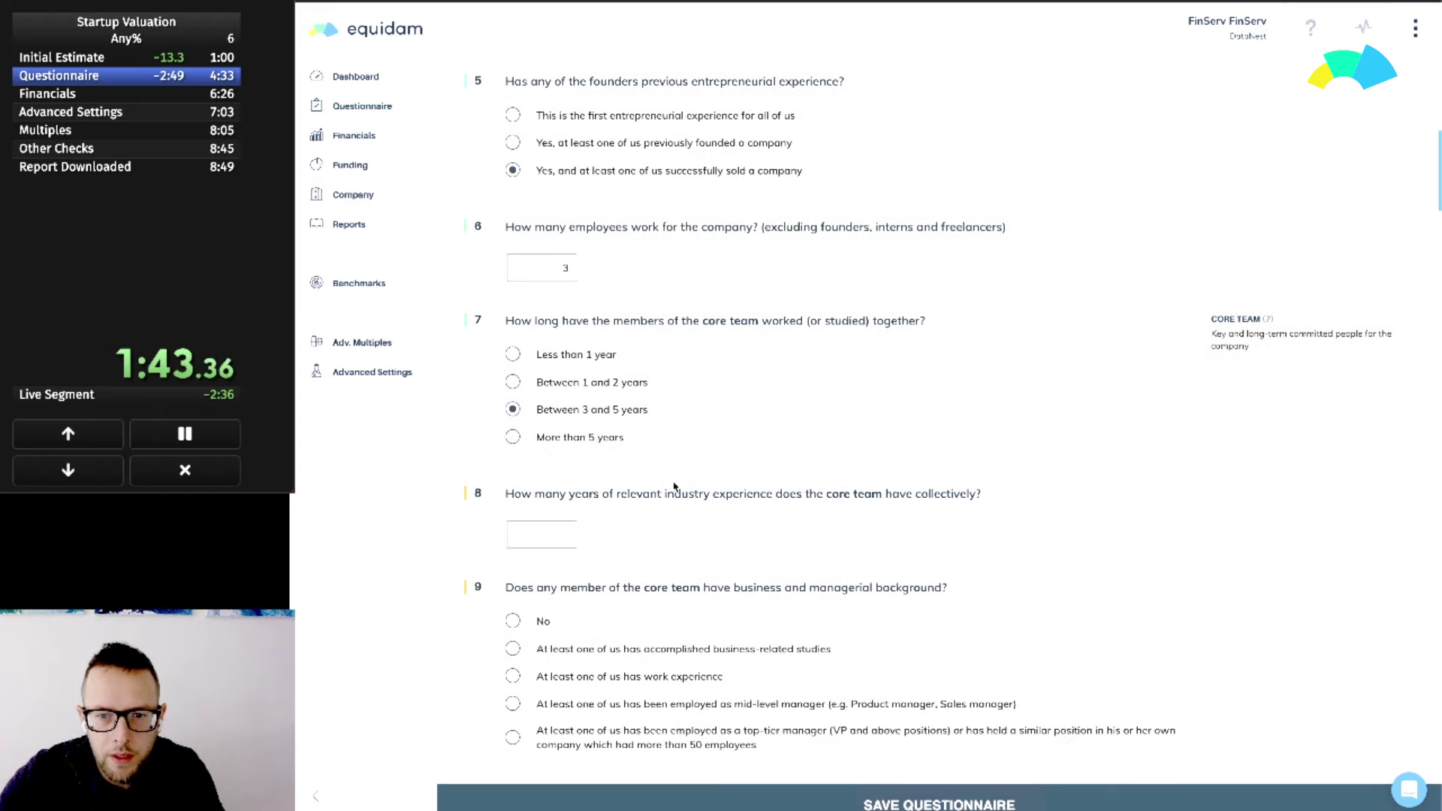
pyautogui.scroll(-2, 674, 487)
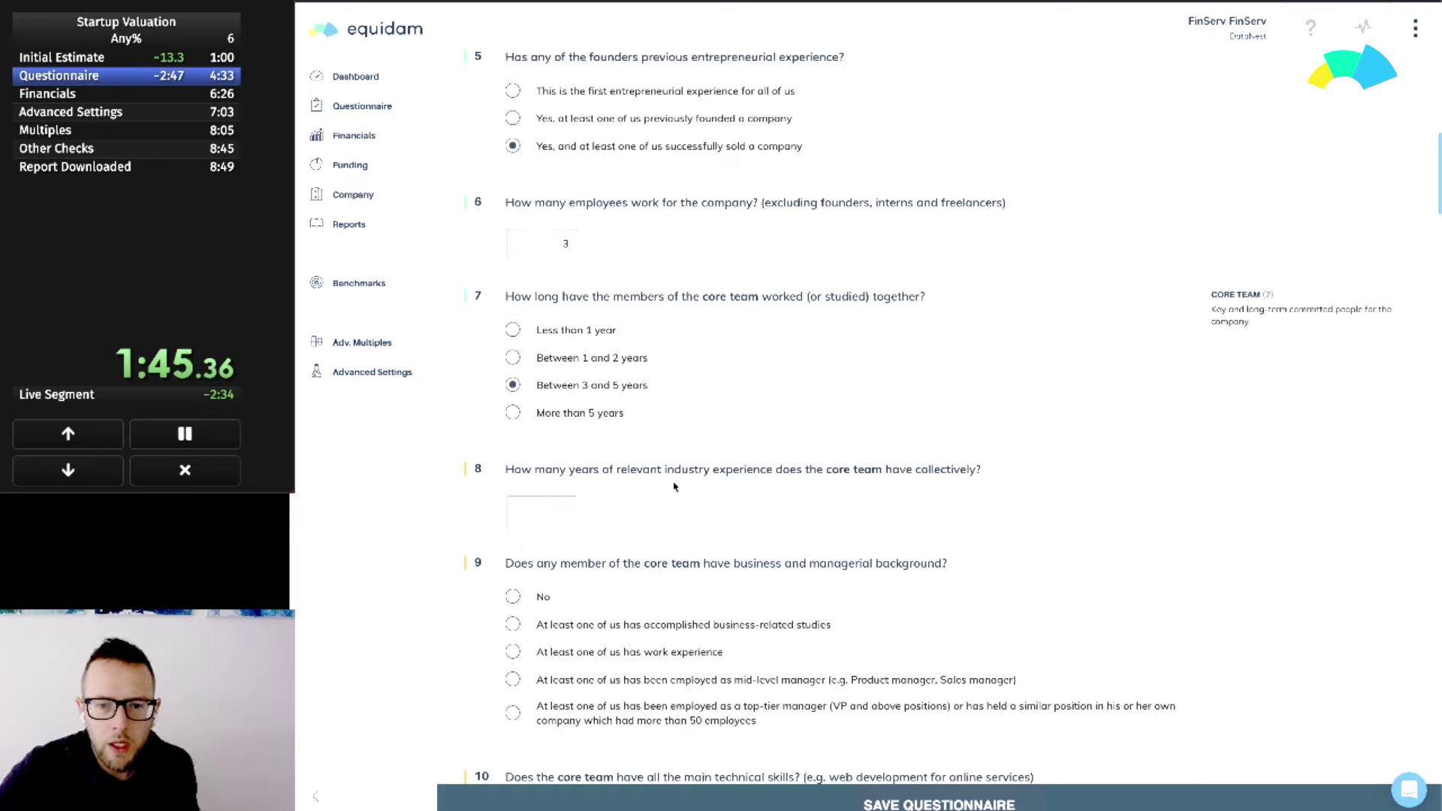
# Enter 2 years of collective industry experience and state that at least one core team member has been a mid-level manager
pyautogui.click(558, 406)
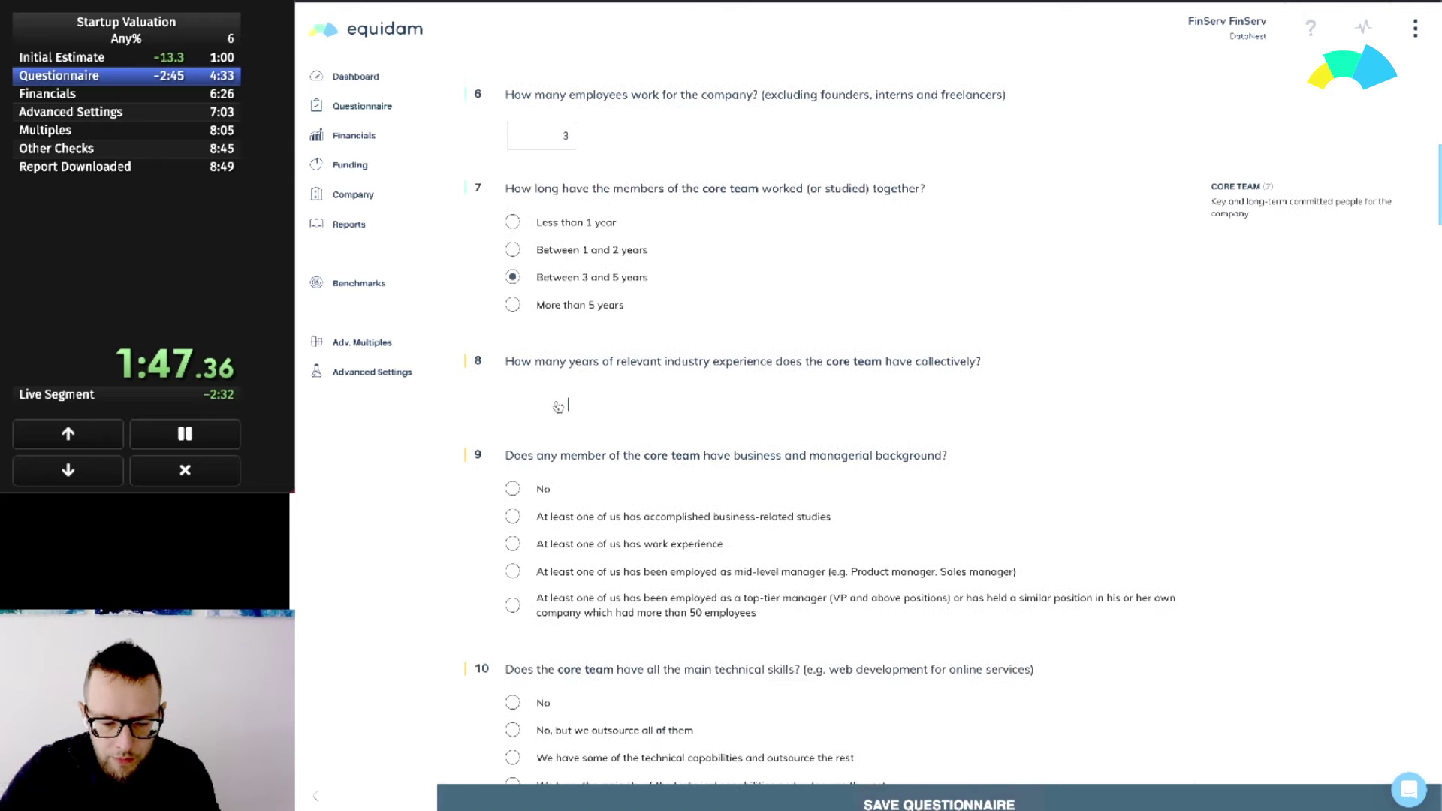
pyautogui.write('2')
pyautogui.click(640, 517)
# Answer Yes to whether the core team has all the main technical skills
pyautogui.scroll(-1, 627, 517)
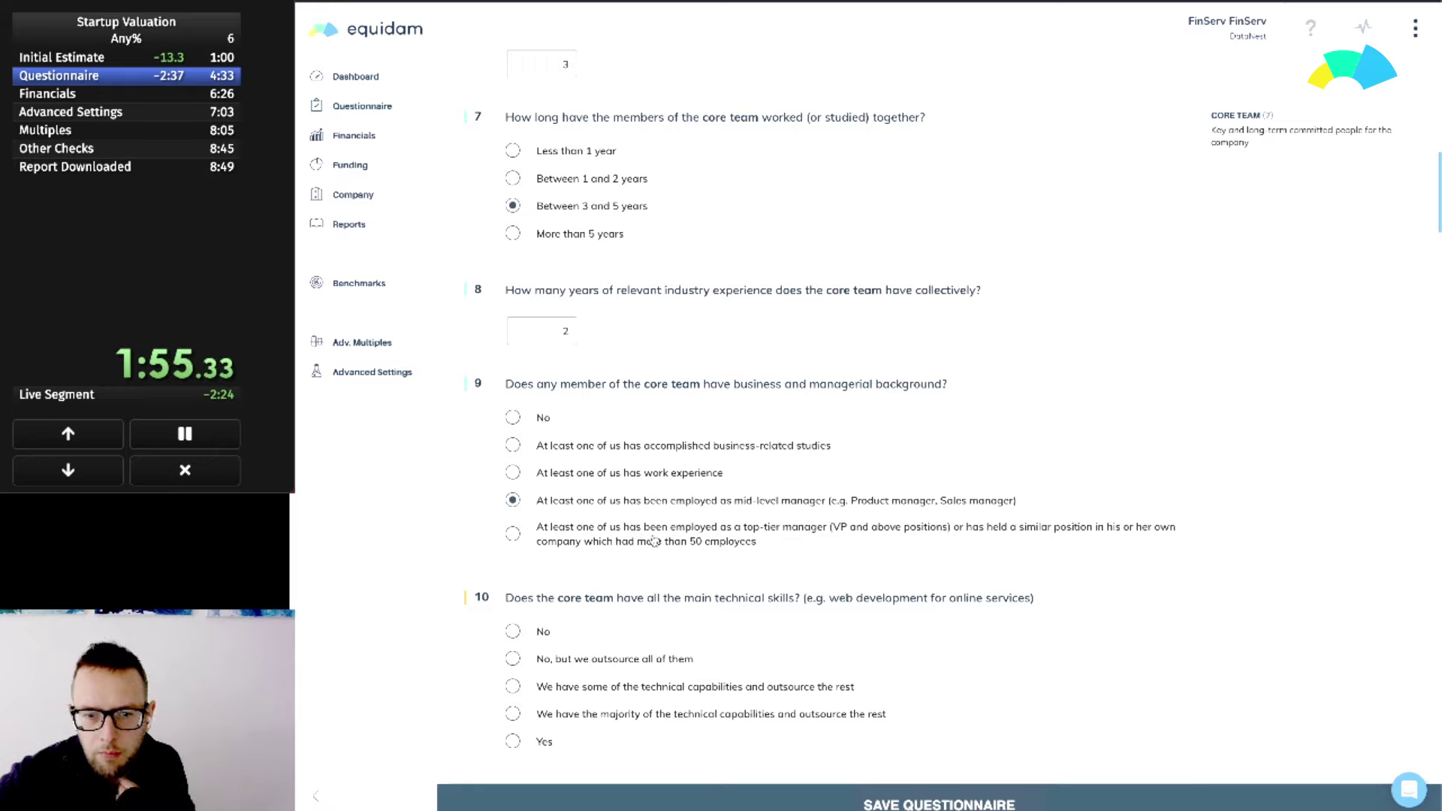
pyautogui.scroll(-2, 654, 541)
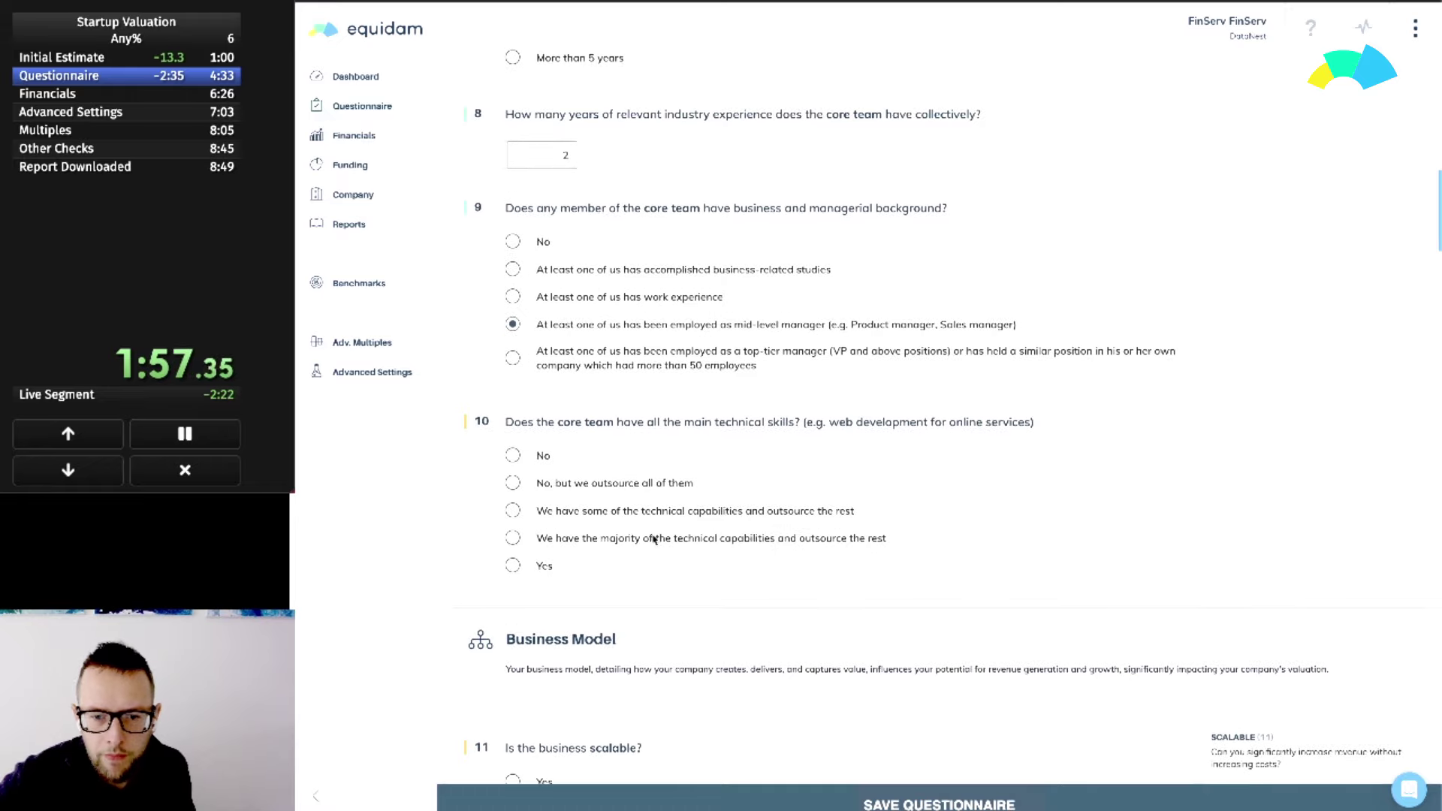
pyautogui.scroll(-1, 634, 555)
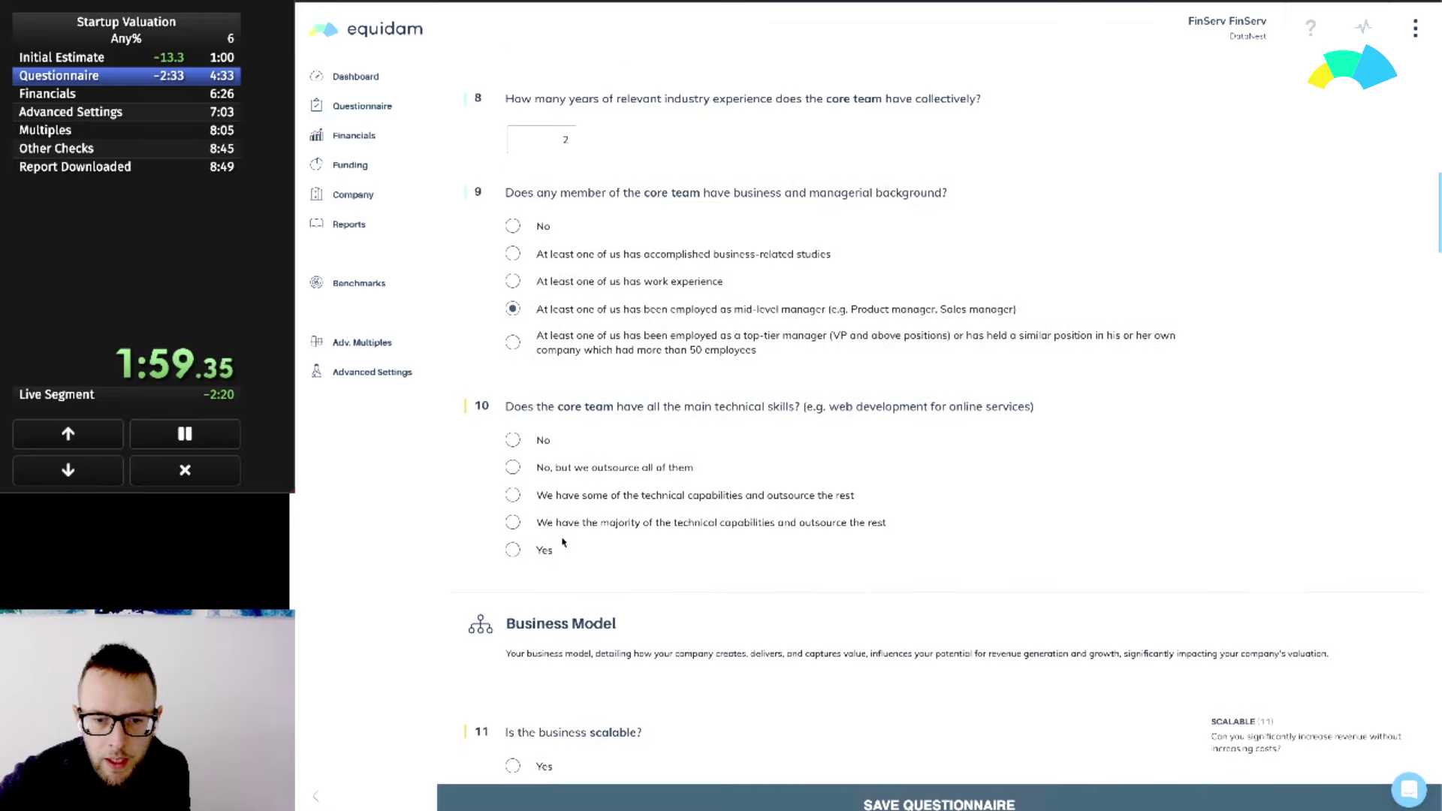
pyautogui.click(538, 553)
# State that the business is scalable and set the company's main business model to B2C (Business to Customers)
pyautogui.scroll(-3, 688, 575)
pyautogui.scroll(1, 609, 204)
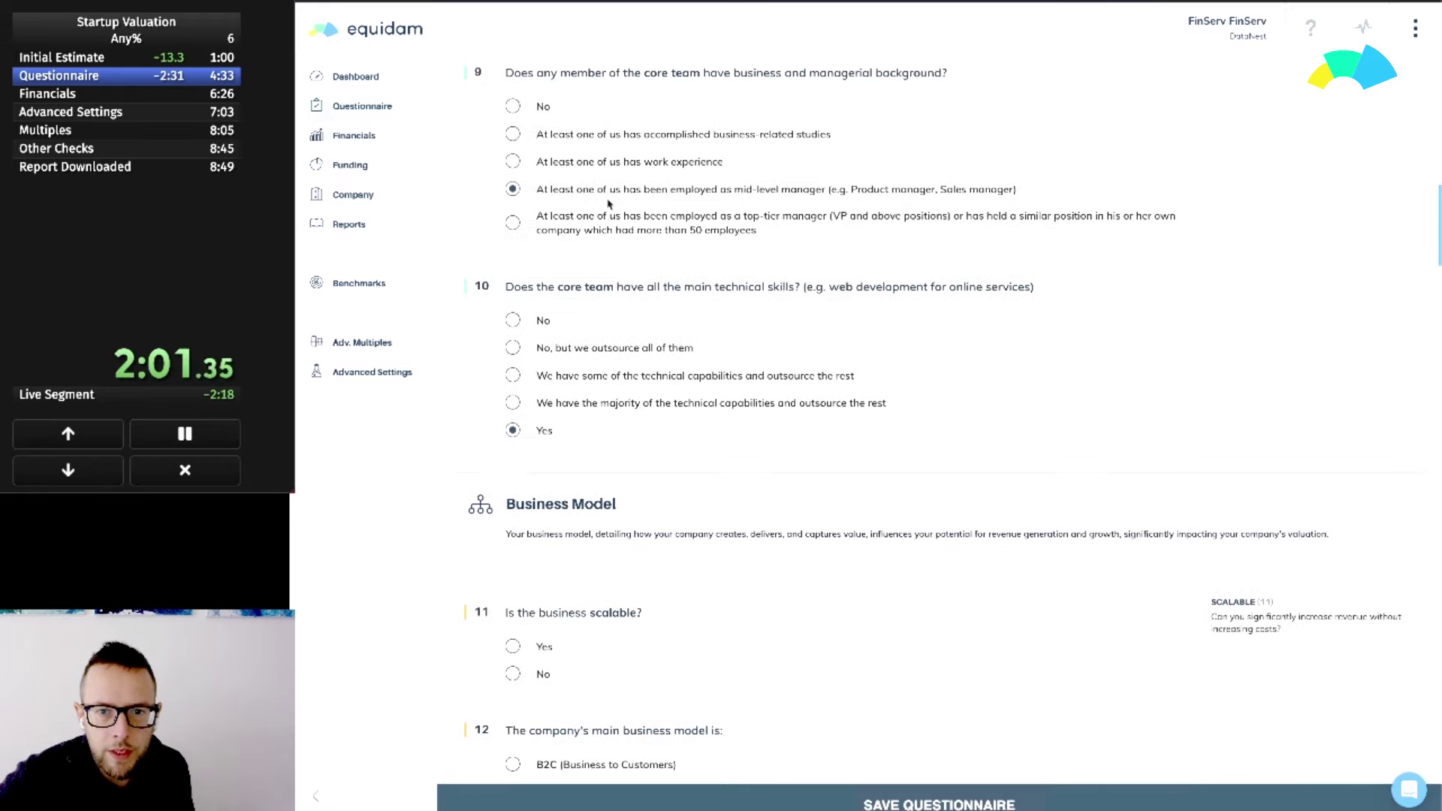
pyautogui.scroll(-4, 656, 438)
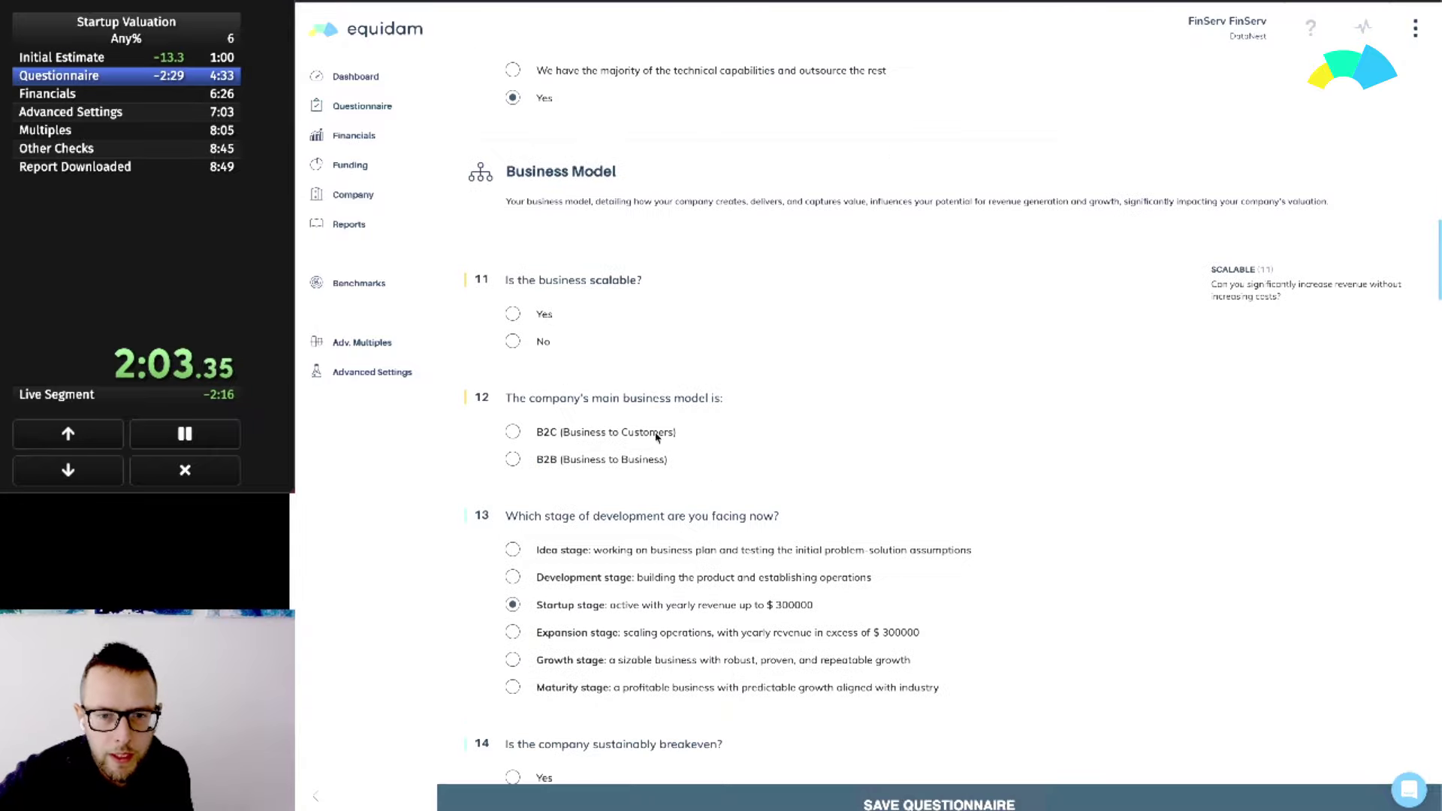
pyautogui.click(544, 314)
pyautogui.click(538, 434)
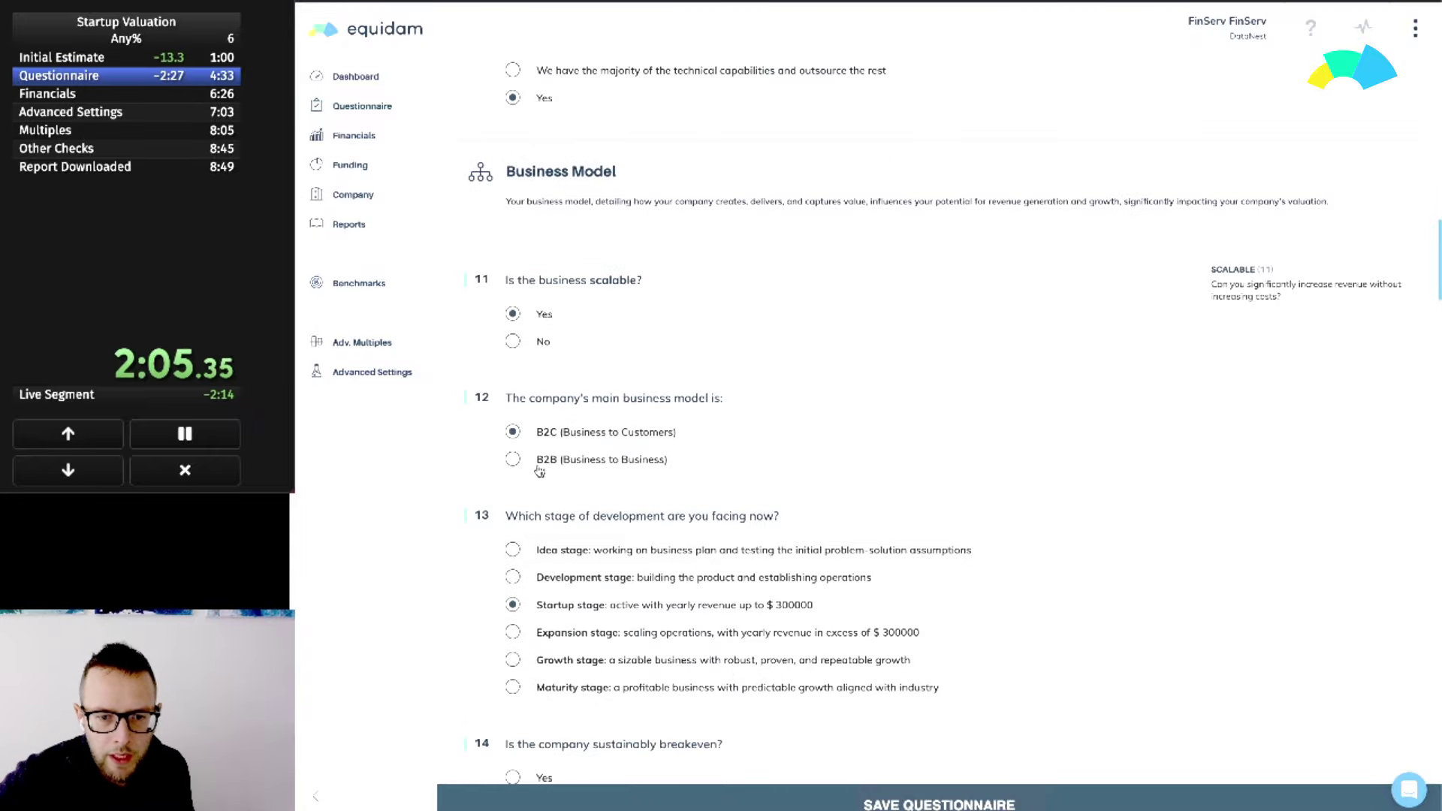
# Answer No to sustainable breakeven and Yes to having a board of advisors, with 4 advisors
pyautogui.scroll(-6, 628, 522)
pyautogui.click(543, 302)
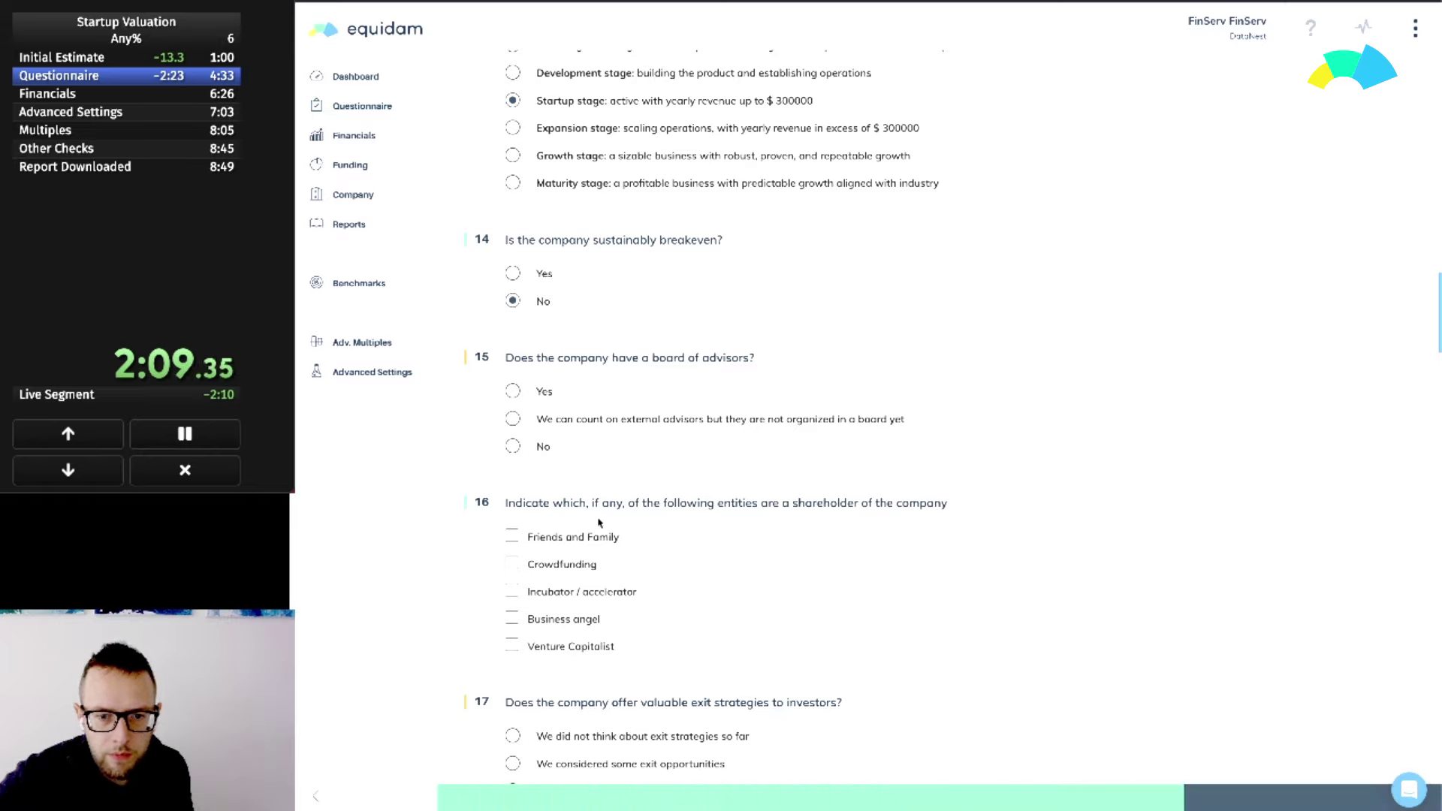
pyautogui.scroll(-1, 465, 390)
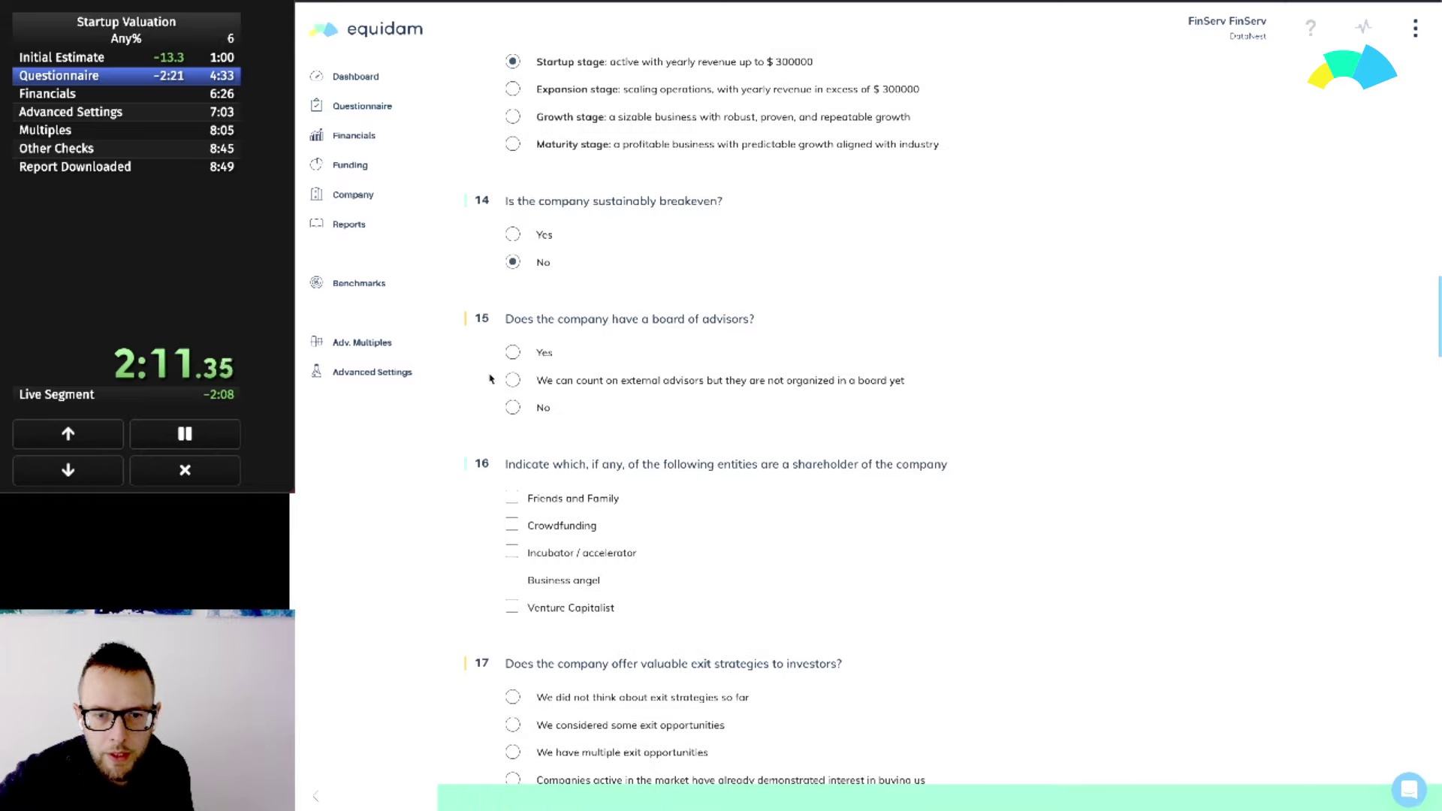
pyautogui.scroll(-2, 505, 369)
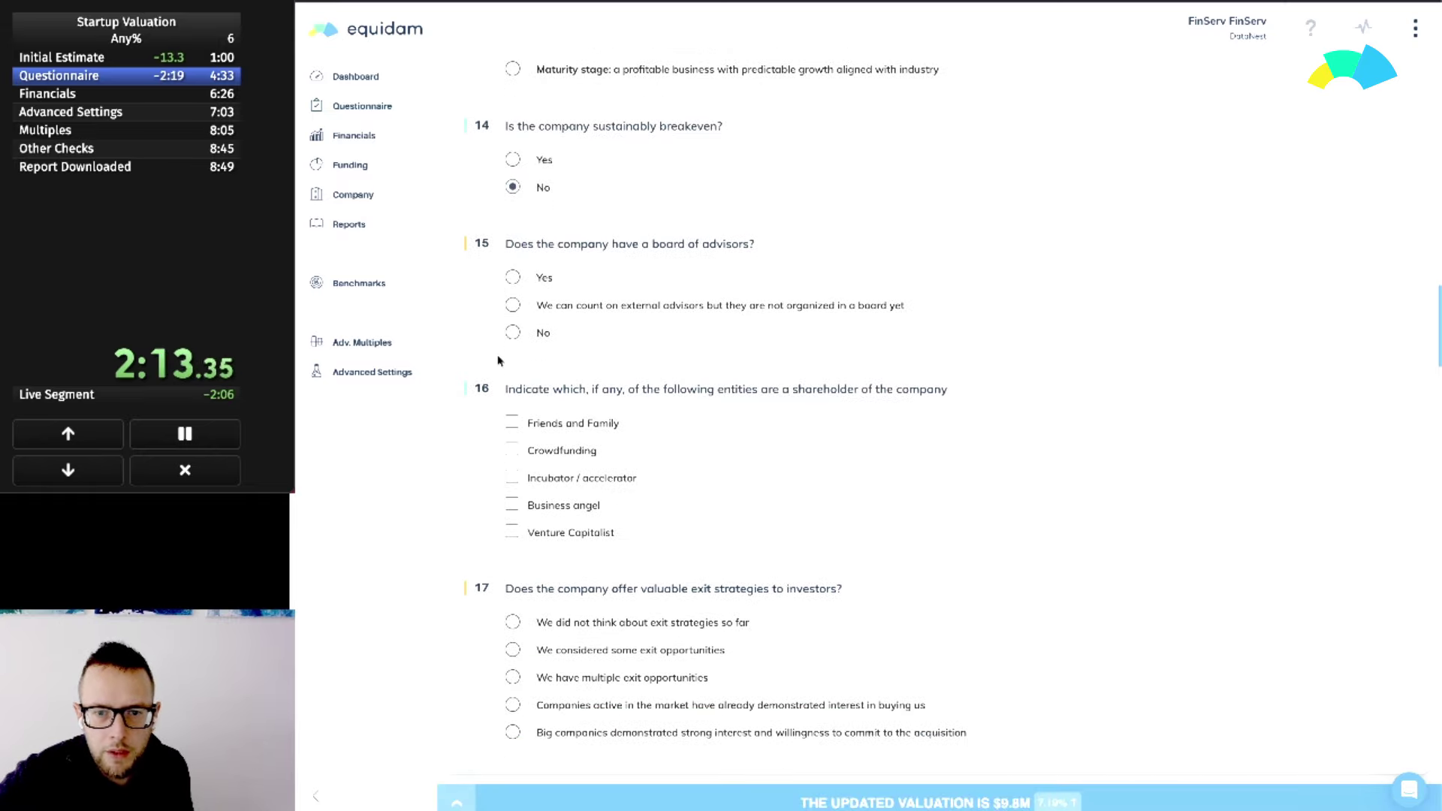
pyautogui.click(512, 277)
pyautogui.click(541, 430)
pyautogui.write('4')
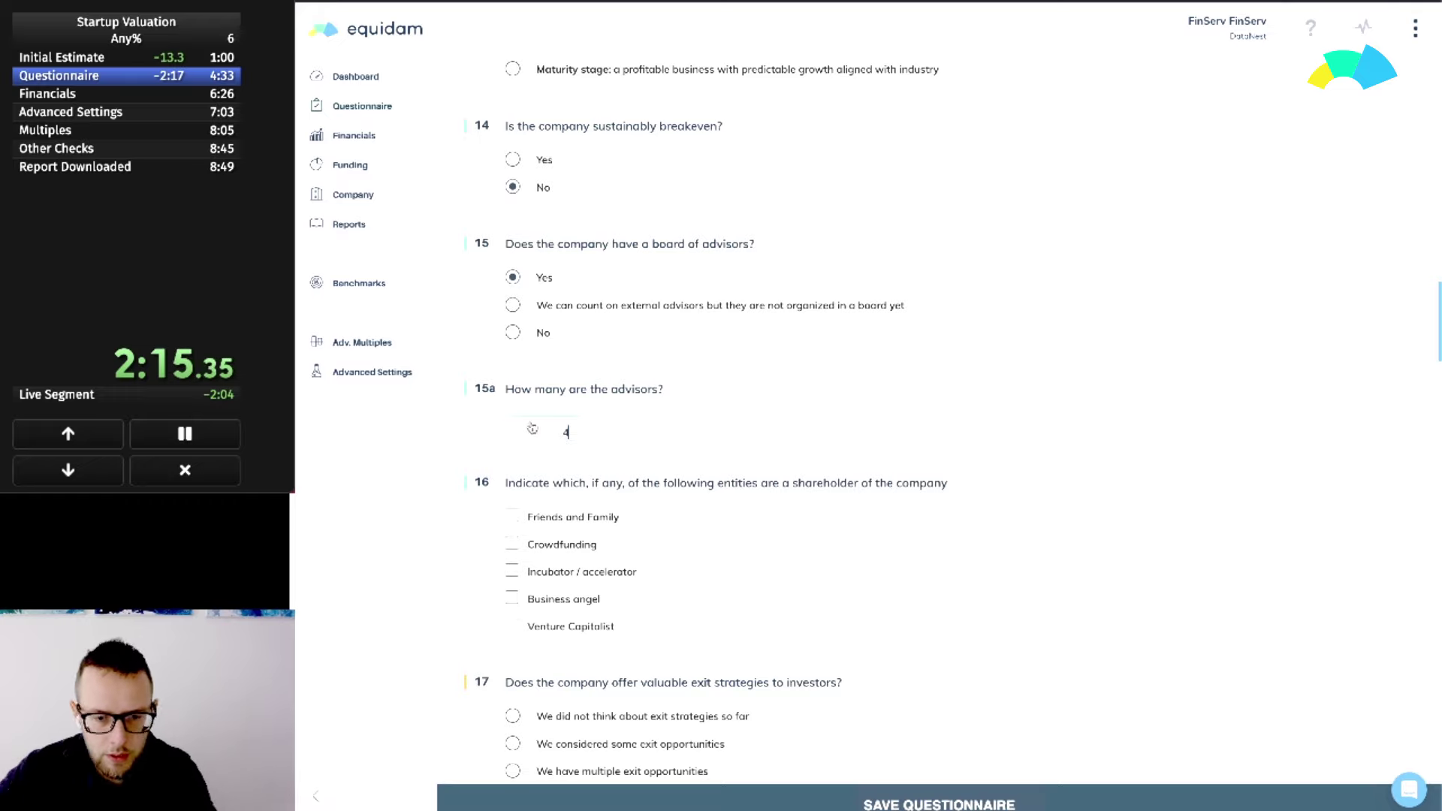
# Mark Friends and Family as a shareholder and state that the company has multiple exit opportunities
pyautogui.scroll(-2, 652, 507)
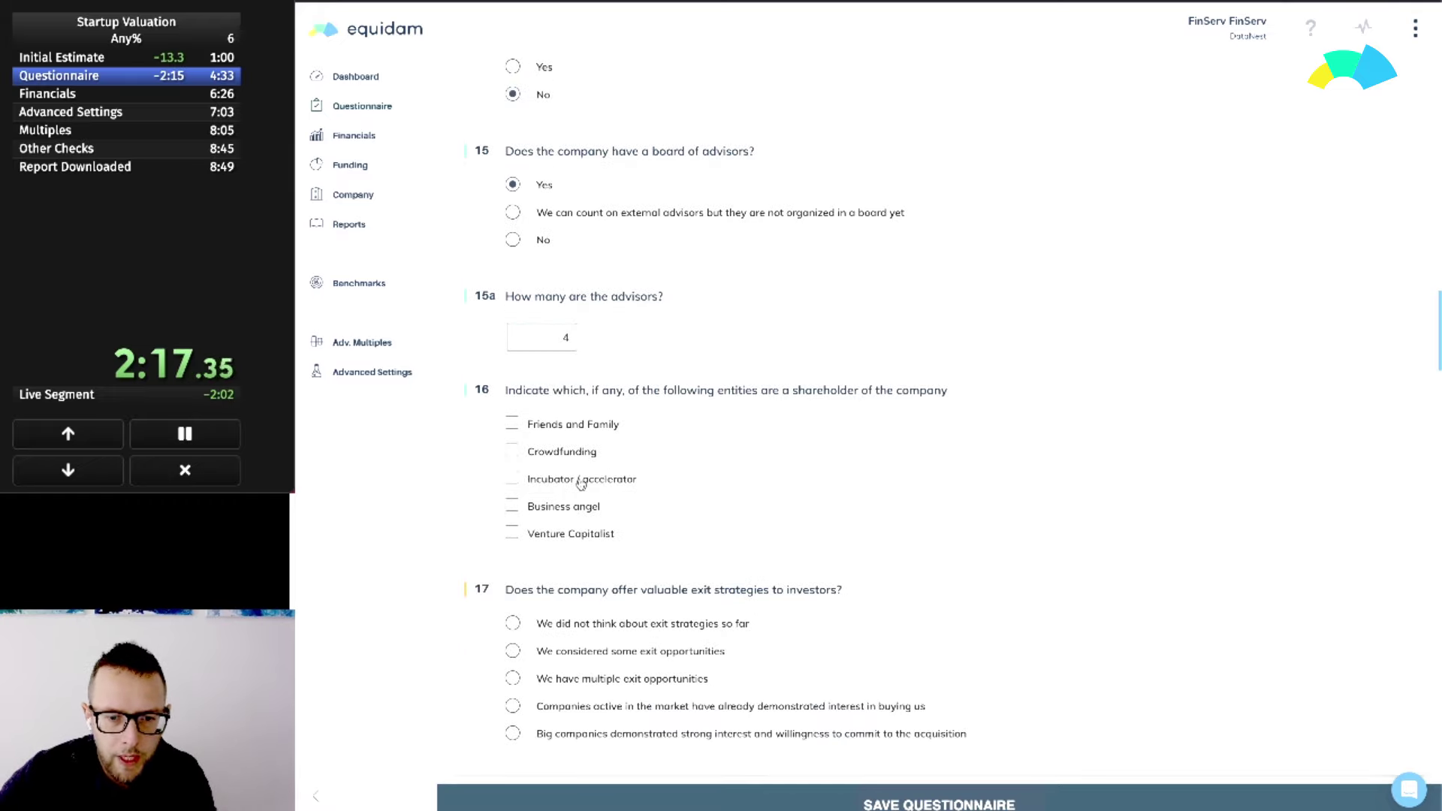
pyautogui.click(551, 425)
pyautogui.scroll(-4, 740, 505)
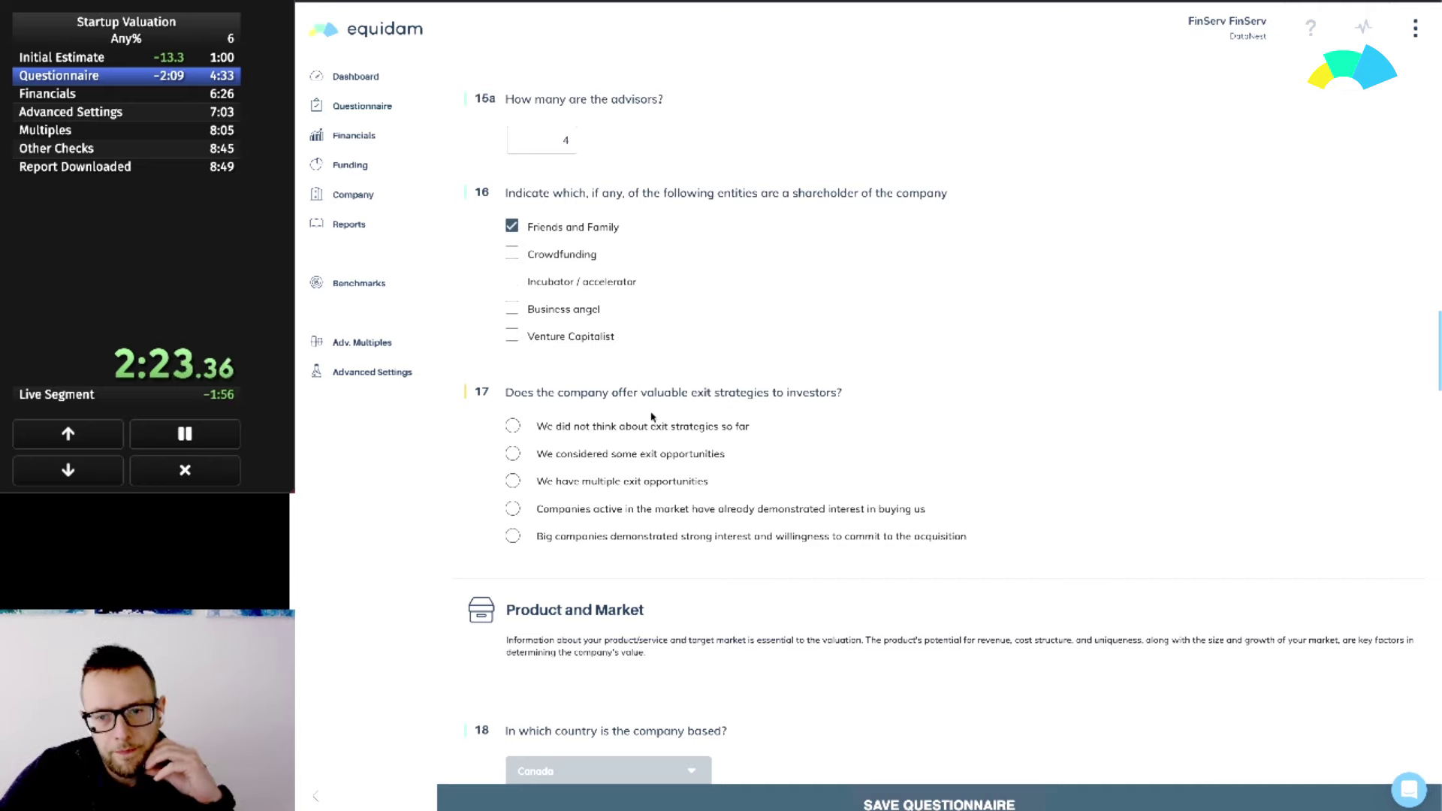
pyautogui.click(514, 481)
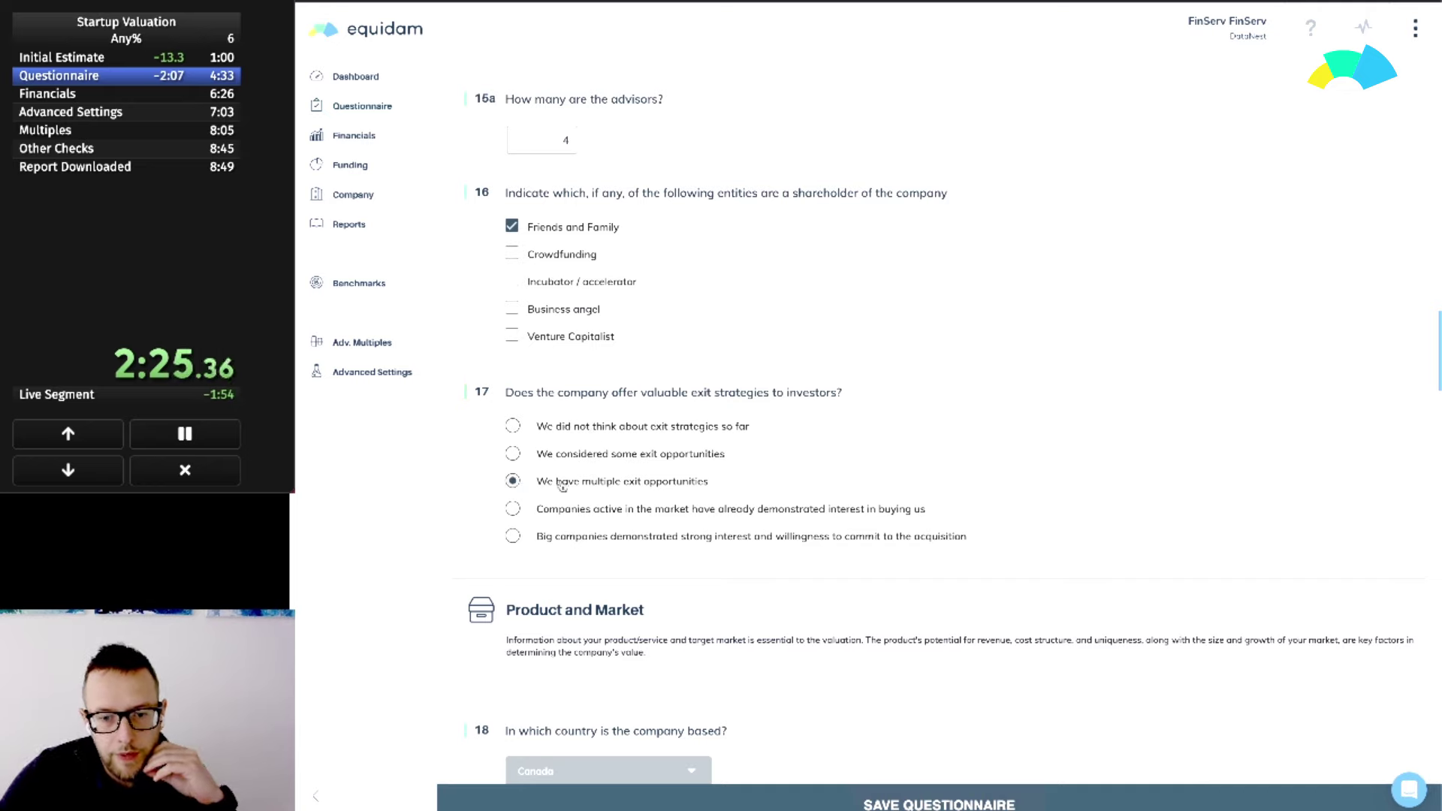
# Set the product roll-out stage to MVP and state that the demand has been validated by the main competitors
pyautogui.scroll(-4, 976, 480)
pyautogui.scroll(-9, 992, 479)
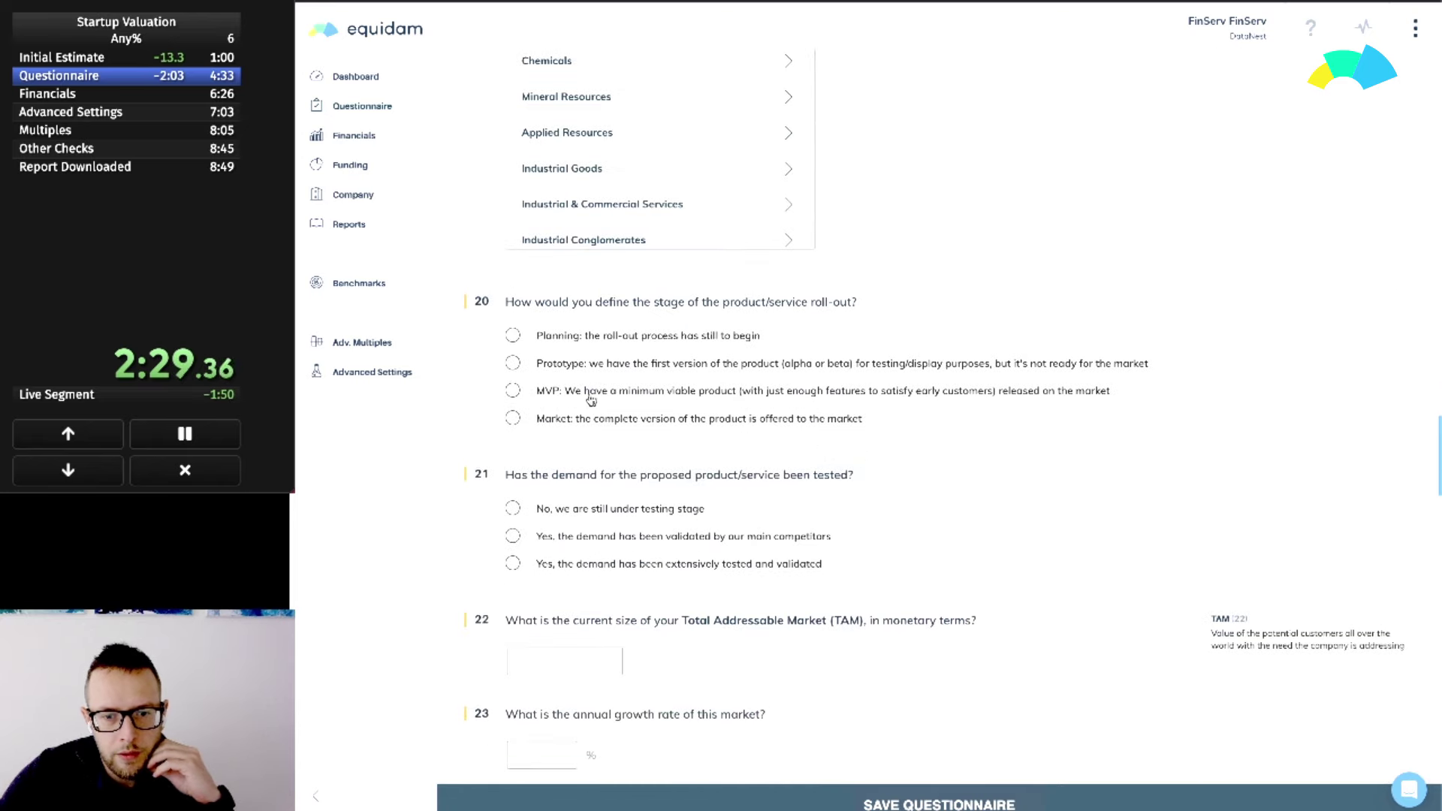
pyautogui.click(592, 395)
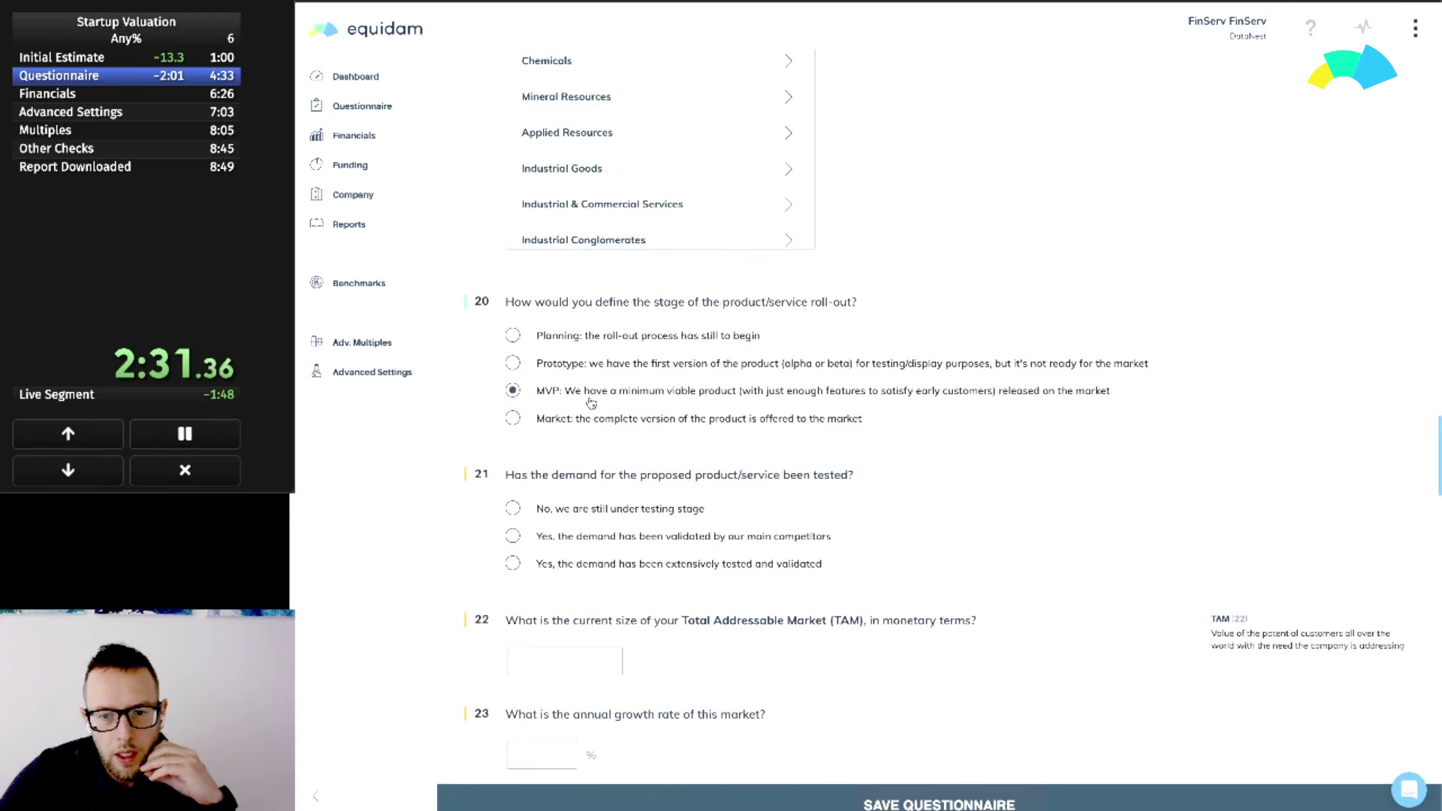
pyautogui.scroll(-2, 571, 417)
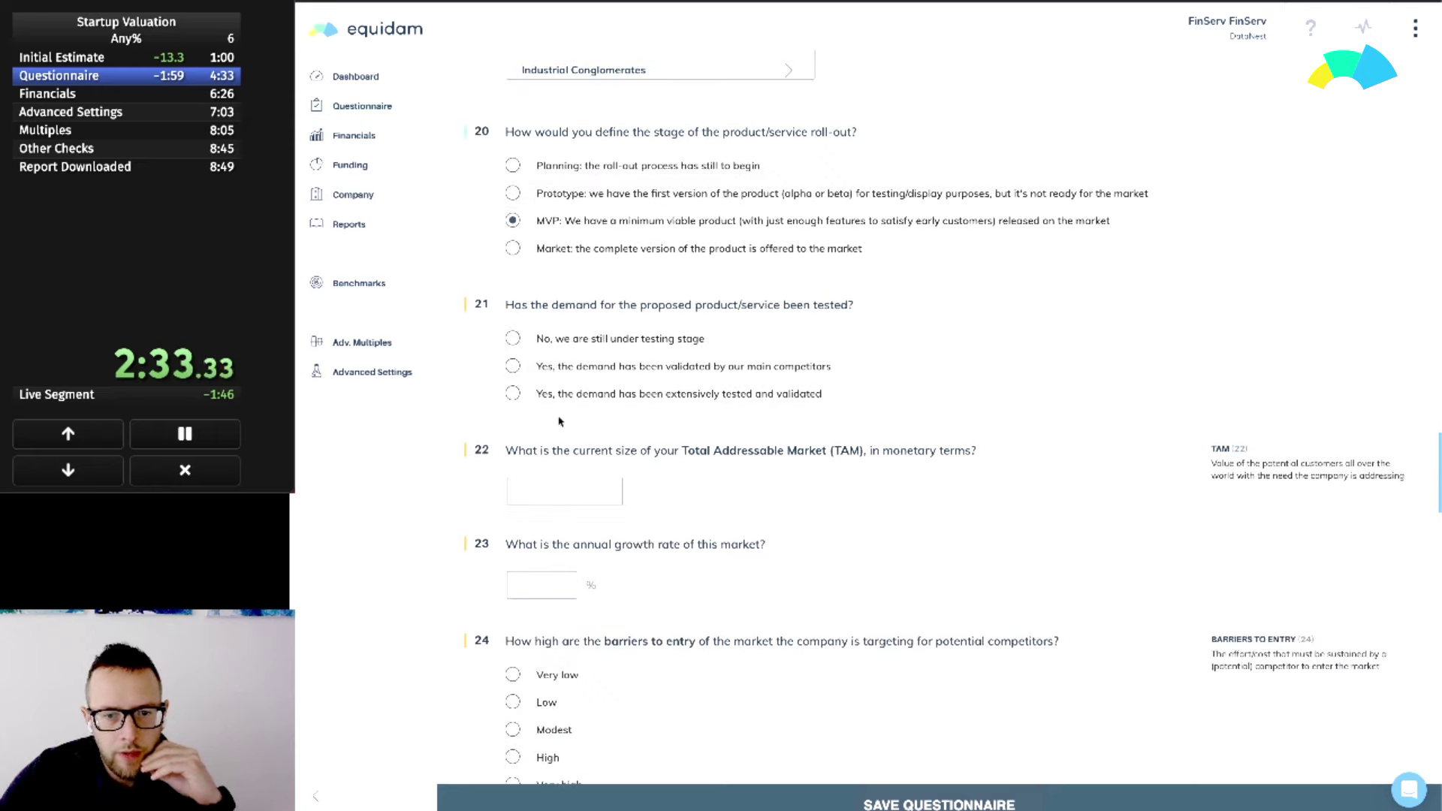
pyautogui.scroll(-1, 967, 449)
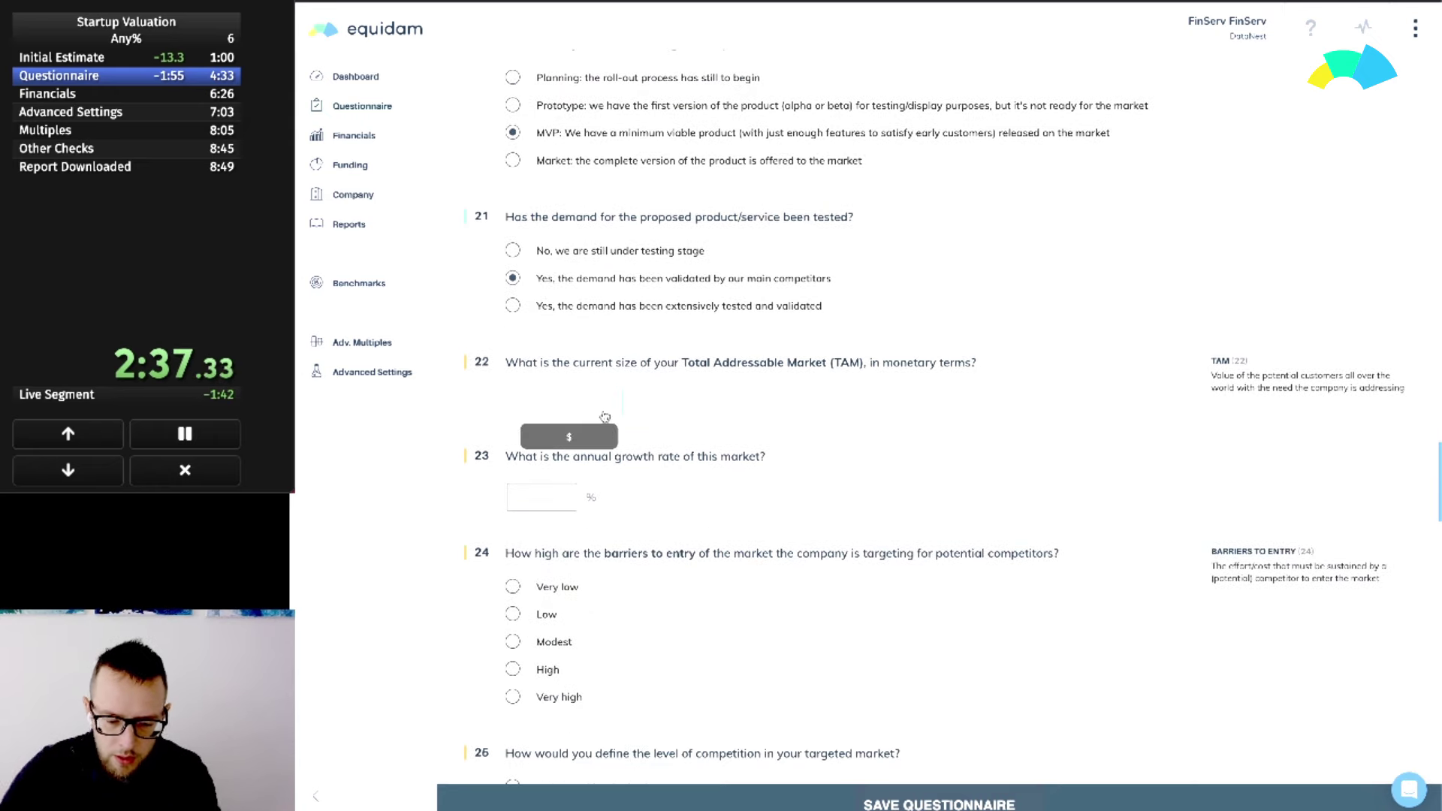
pyautogui.write('40000000')
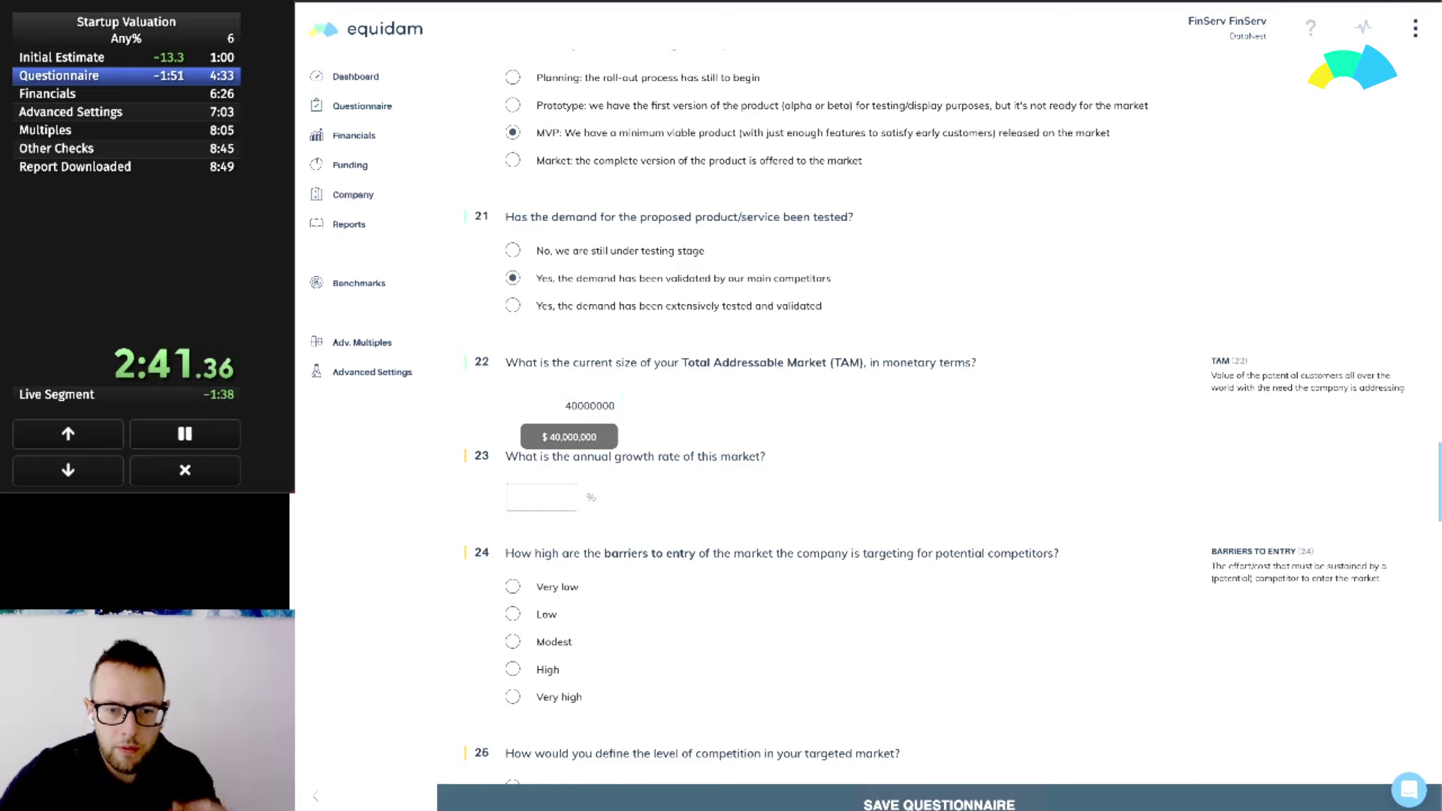
pyautogui.write('000')
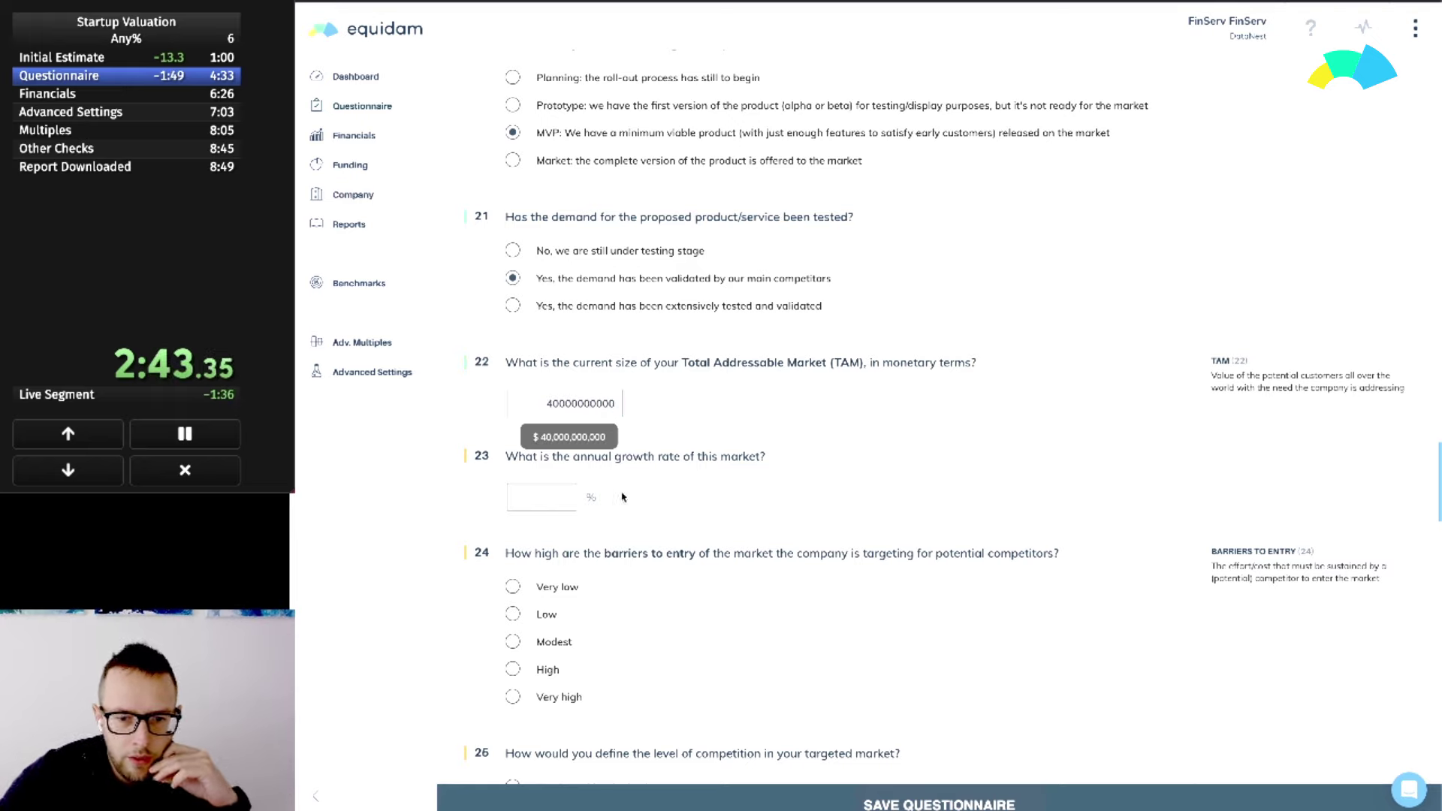
pyautogui.click(555, 502)
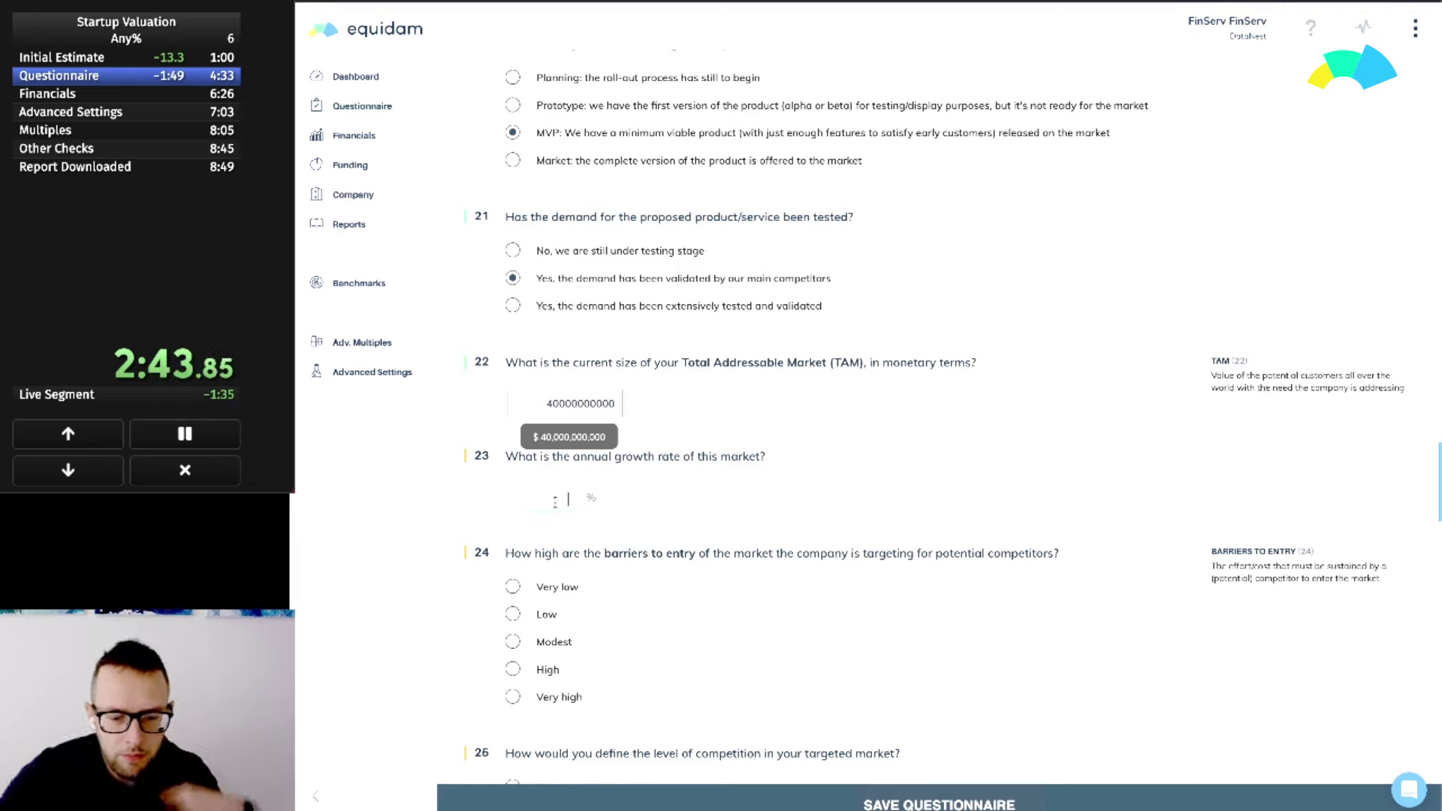
pyautogui.click(751, 599)
# Set the barriers to entry to Low and the level of competition to Dominated by several players
pyautogui.scroll(-3, 751, 601)
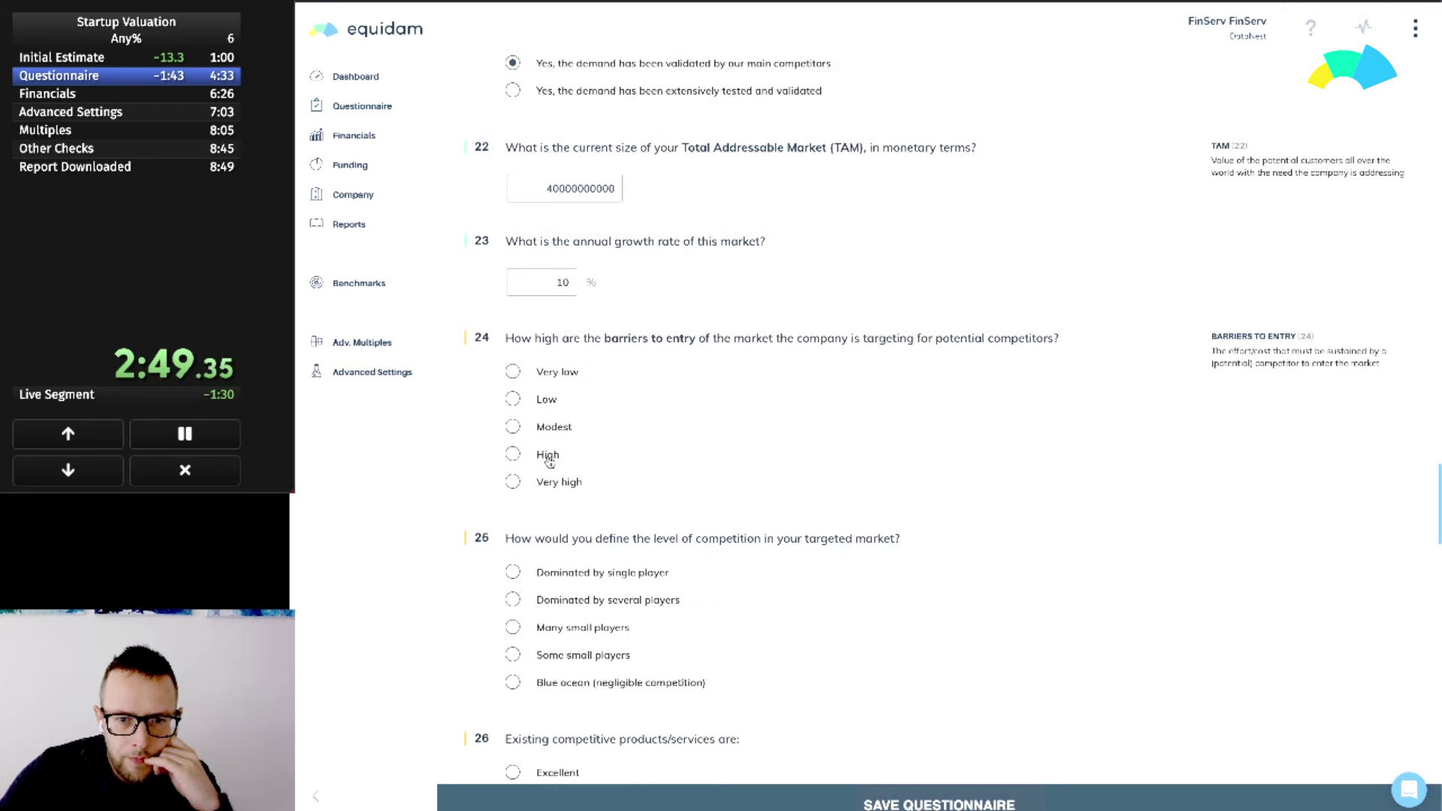
pyautogui.click(549, 463)
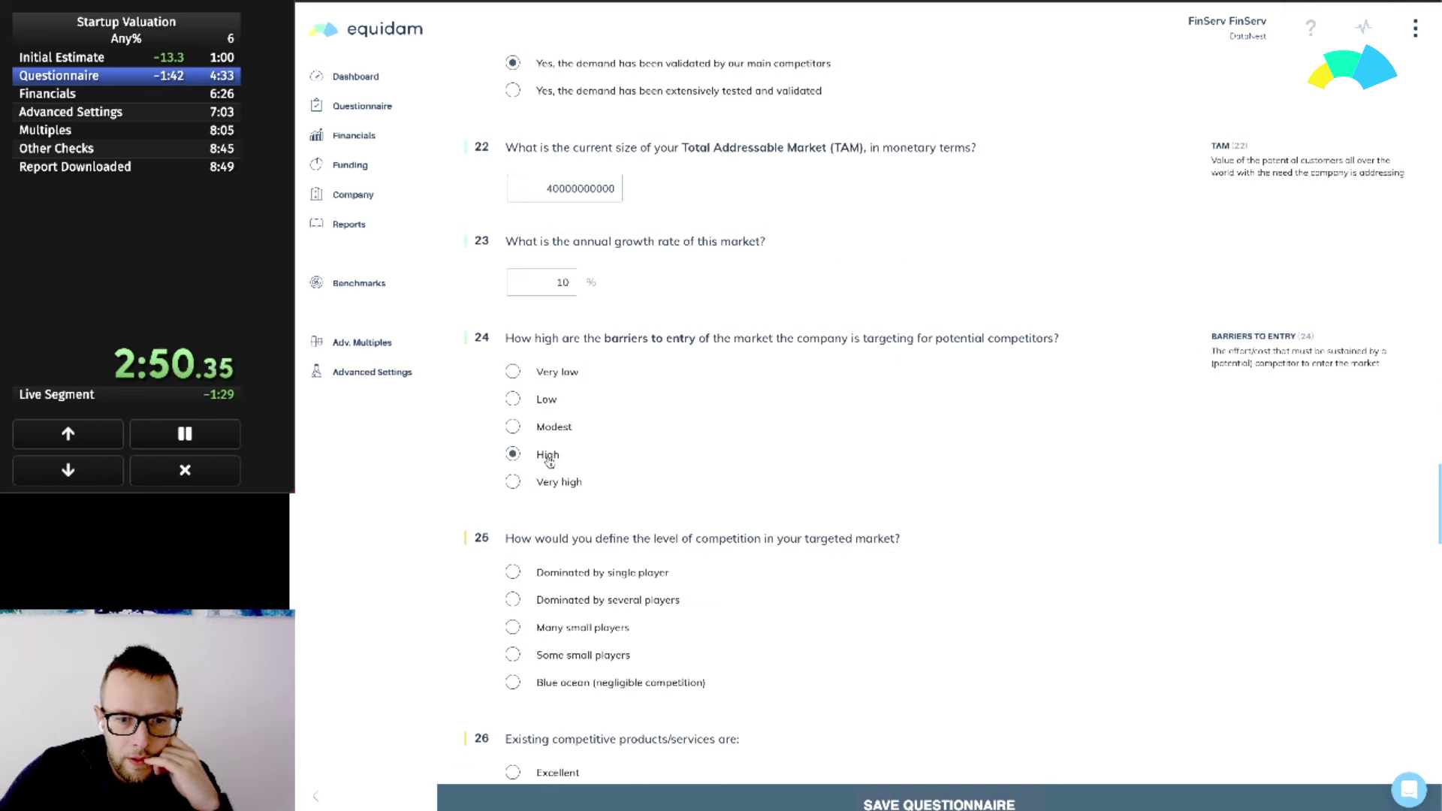
pyautogui.click(544, 406)
pyautogui.scroll(-1, 621, 483)
pyautogui.scroll(-1, 620, 483)
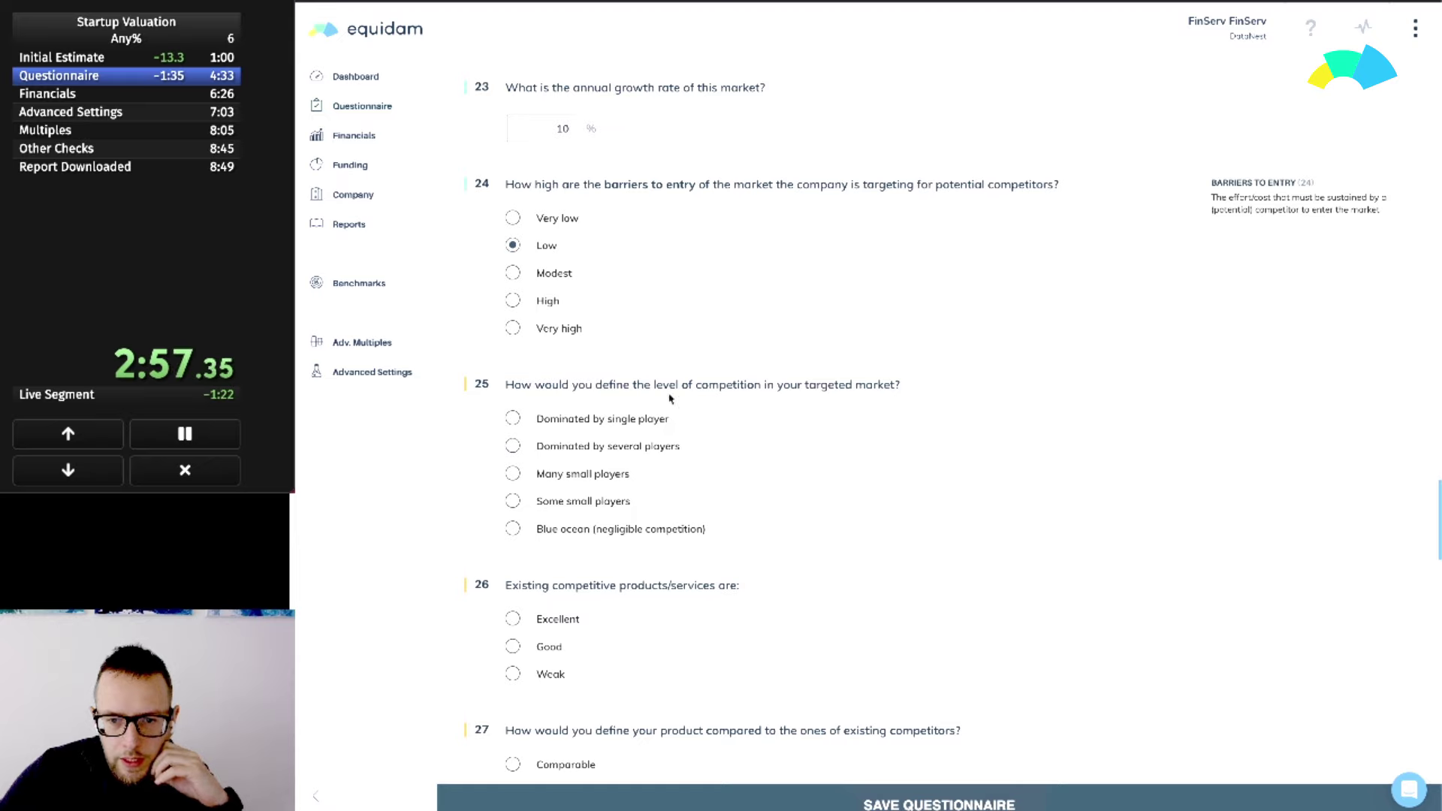
pyautogui.click(552, 447)
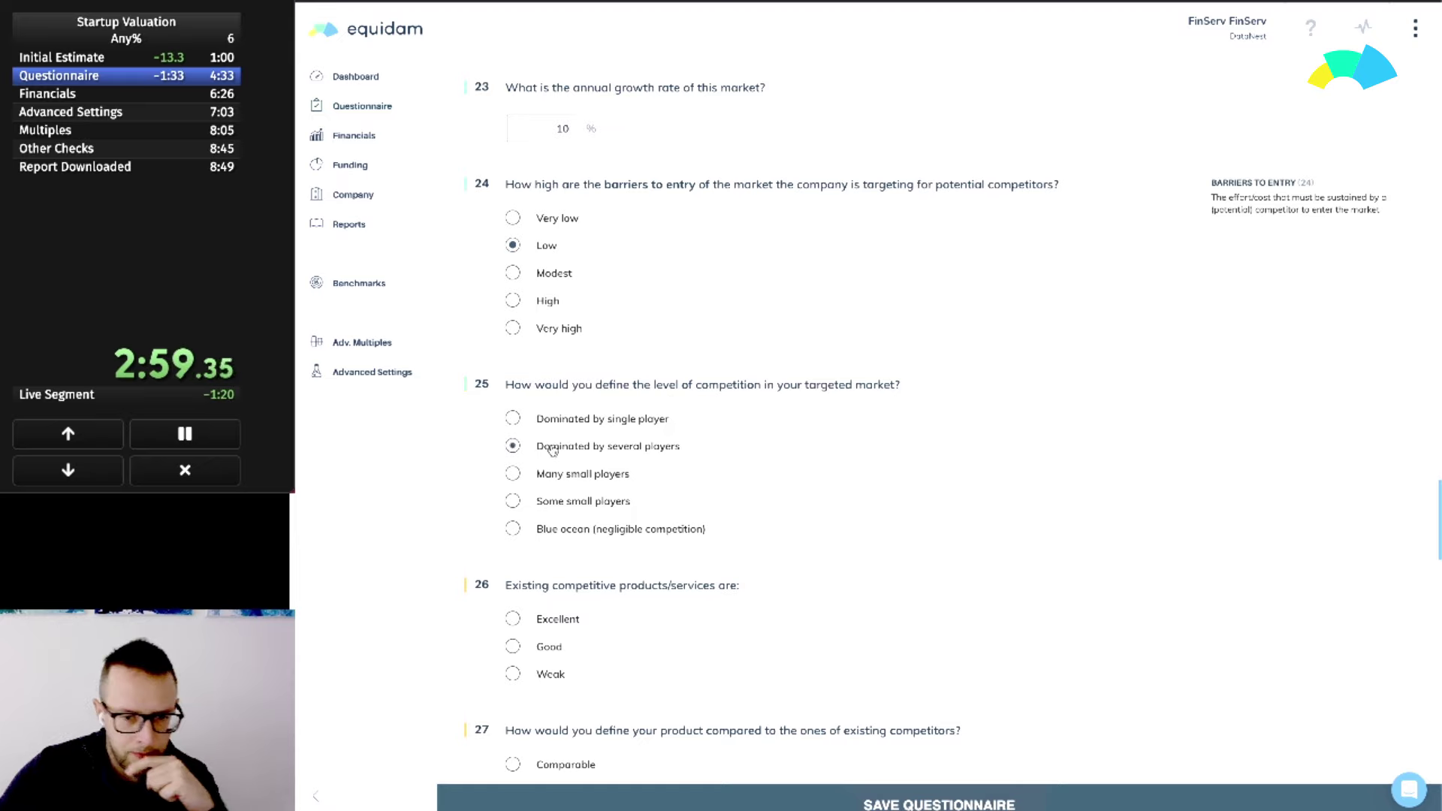
# Rate existing competitive products as Good and define the product as comparable but innovating in marketing proposition/USP
pyautogui.scroll(-3, 609, 488)
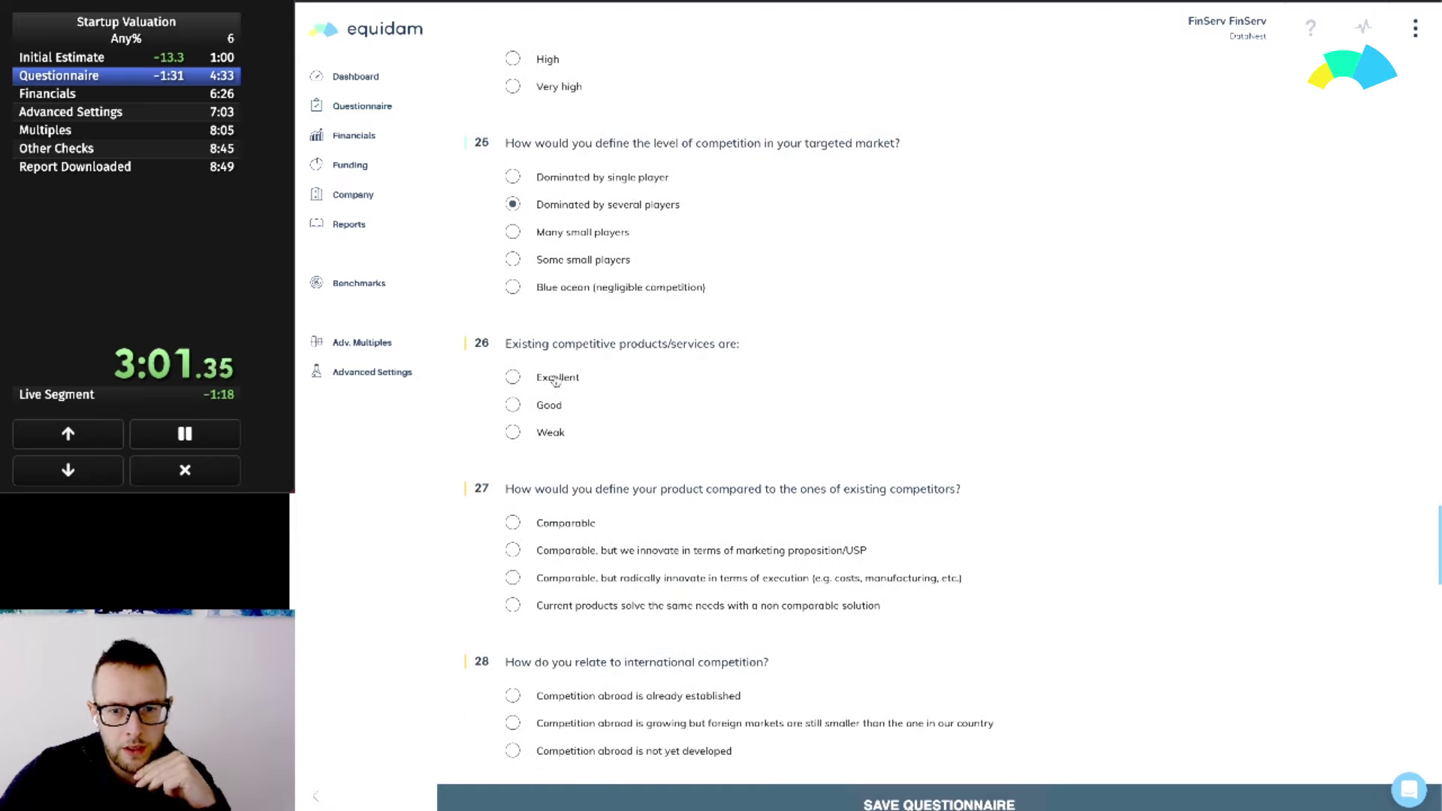
pyautogui.click(549, 410)
pyautogui.scroll(-1, 759, 504)
pyautogui.scroll(-2, 761, 508)
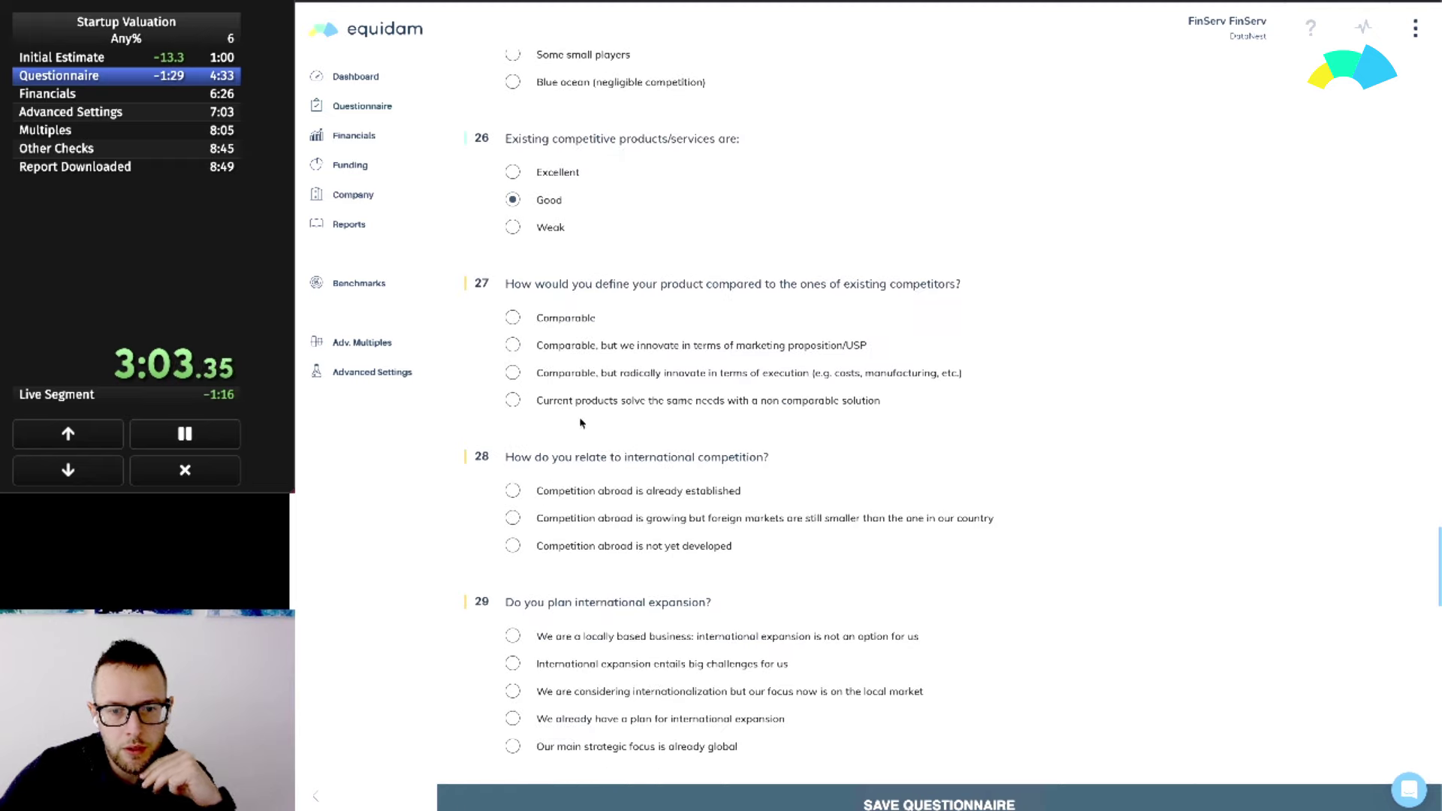
pyautogui.click(563, 380)
pyautogui.click(555, 350)
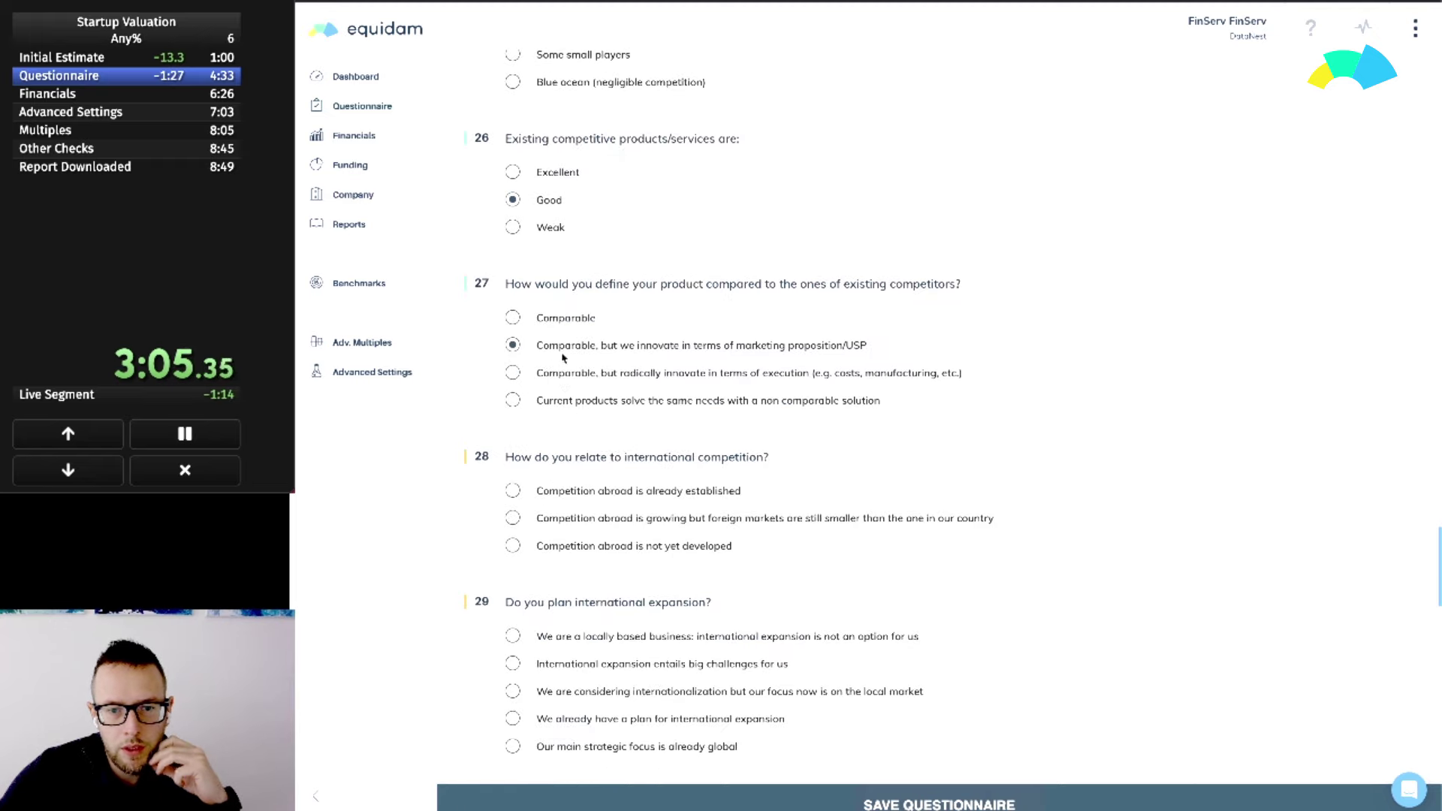
# State that competition abroad is already established and that internationalization is being considered while the focus is on the local market
pyautogui.scroll(-3, 649, 357)
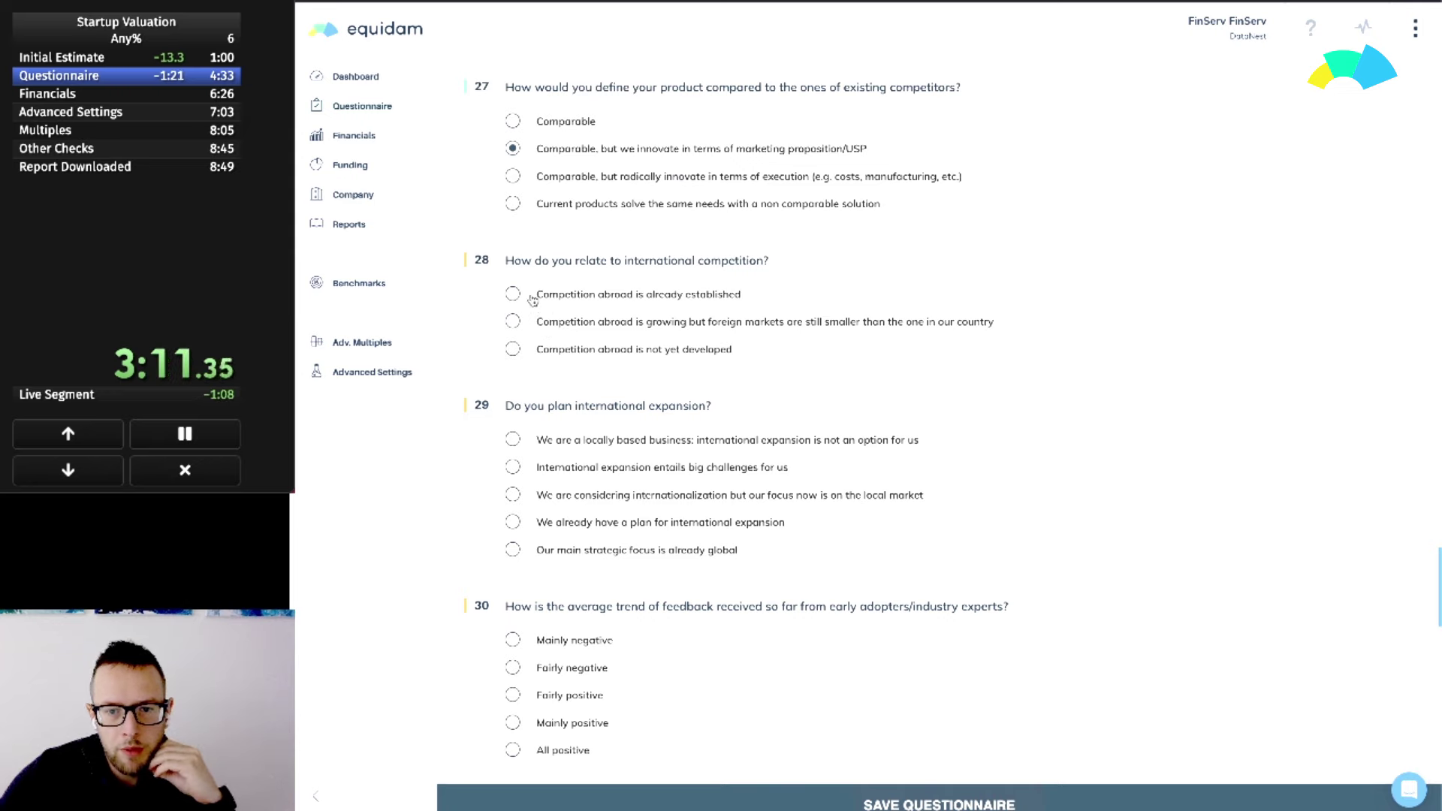
pyautogui.scroll(-1, 688, 432)
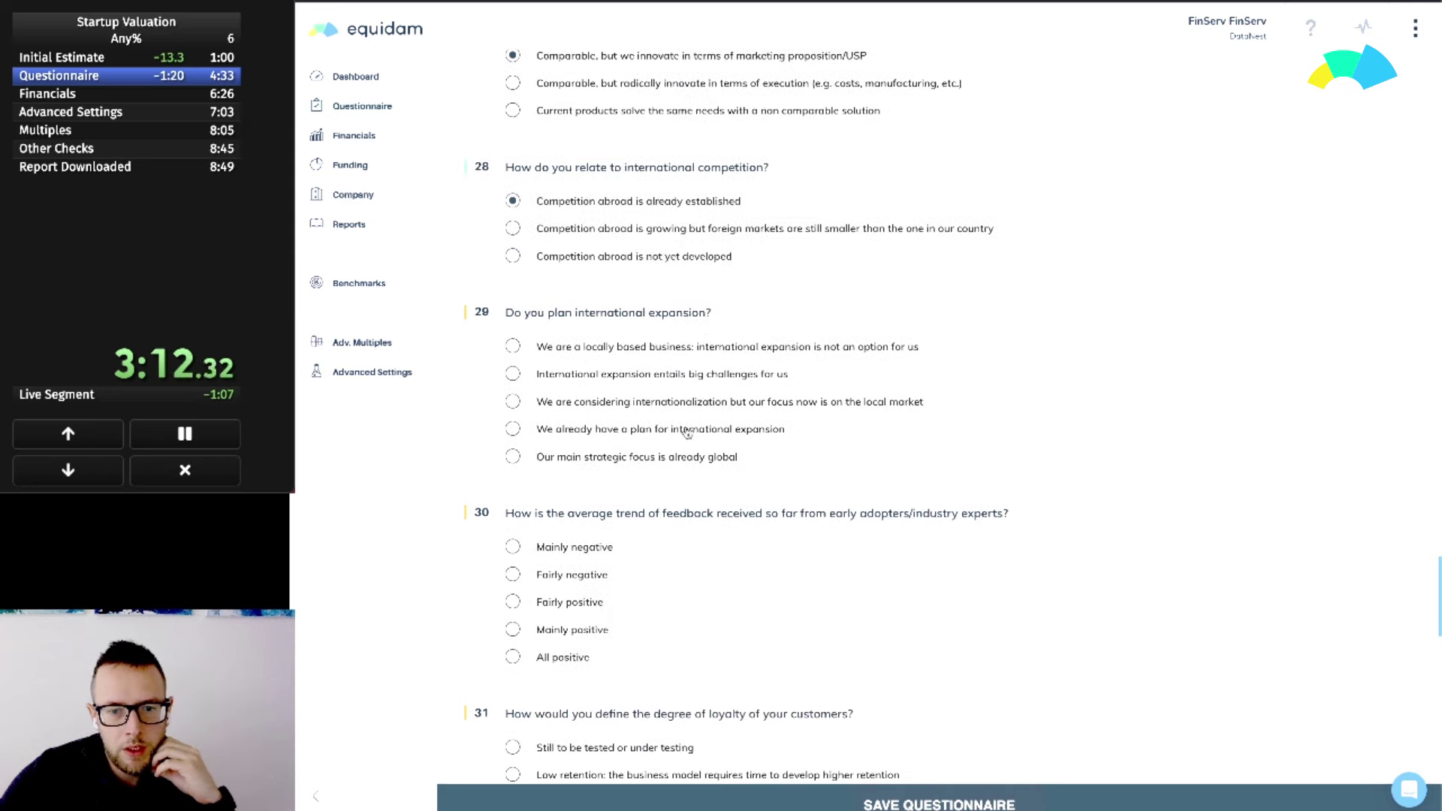
pyautogui.click(575, 405)
# Set the average feedback trend to Fairly positive and the degree of customer loyalty to Average retention
pyautogui.scroll(-1, 711, 437)
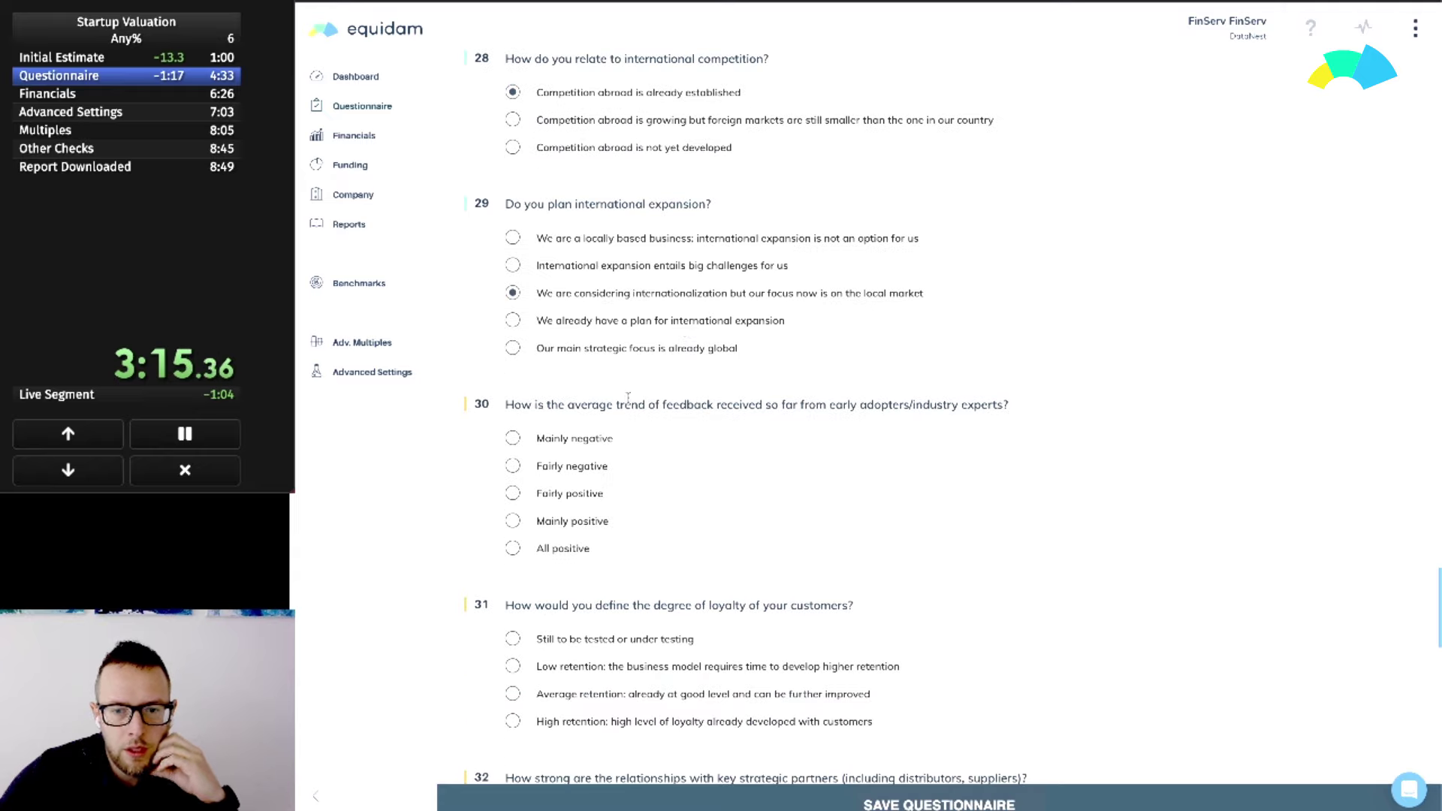
pyautogui.scroll(-1, 705, 449)
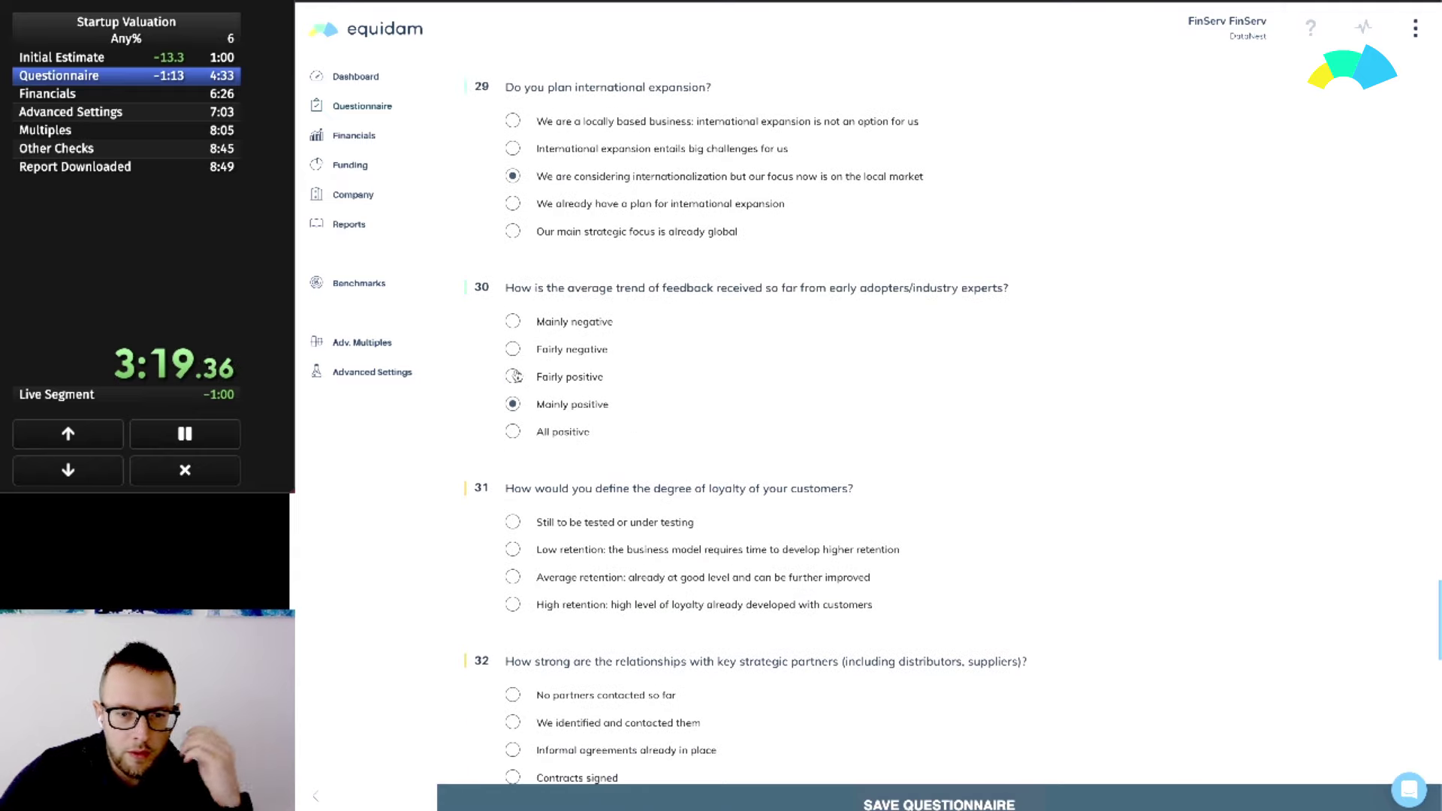
pyautogui.click(515, 376)
pyautogui.scroll(-1, 699, 410)
pyautogui.scroll(-2, 699, 410)
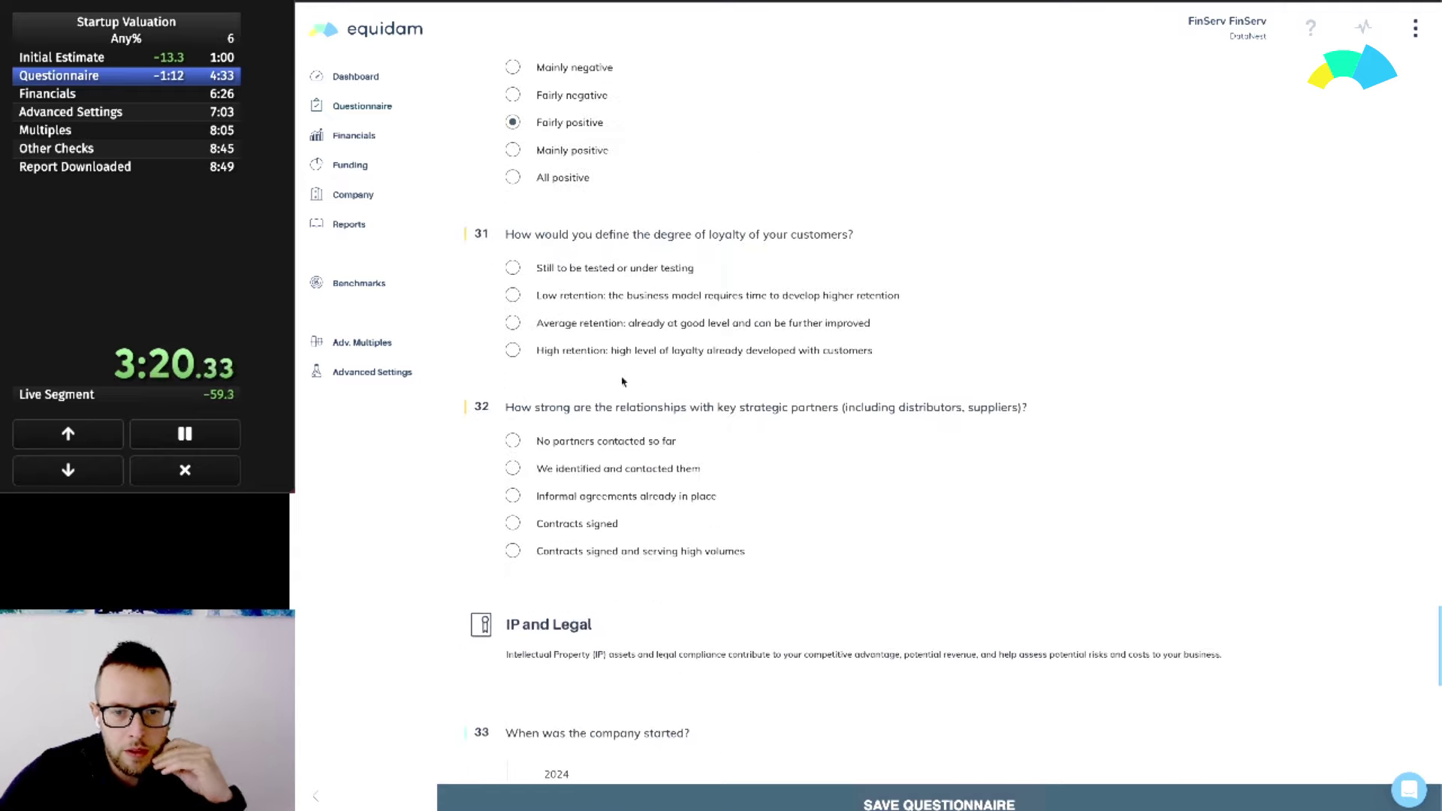
pyautogui.click(514, 324)
# Mark strategic partners as identified and contacted, and record that a legal entity has been incorporated, with 2024 as the year of incorporation
pyautogui.scroll(-3, 510, 315)
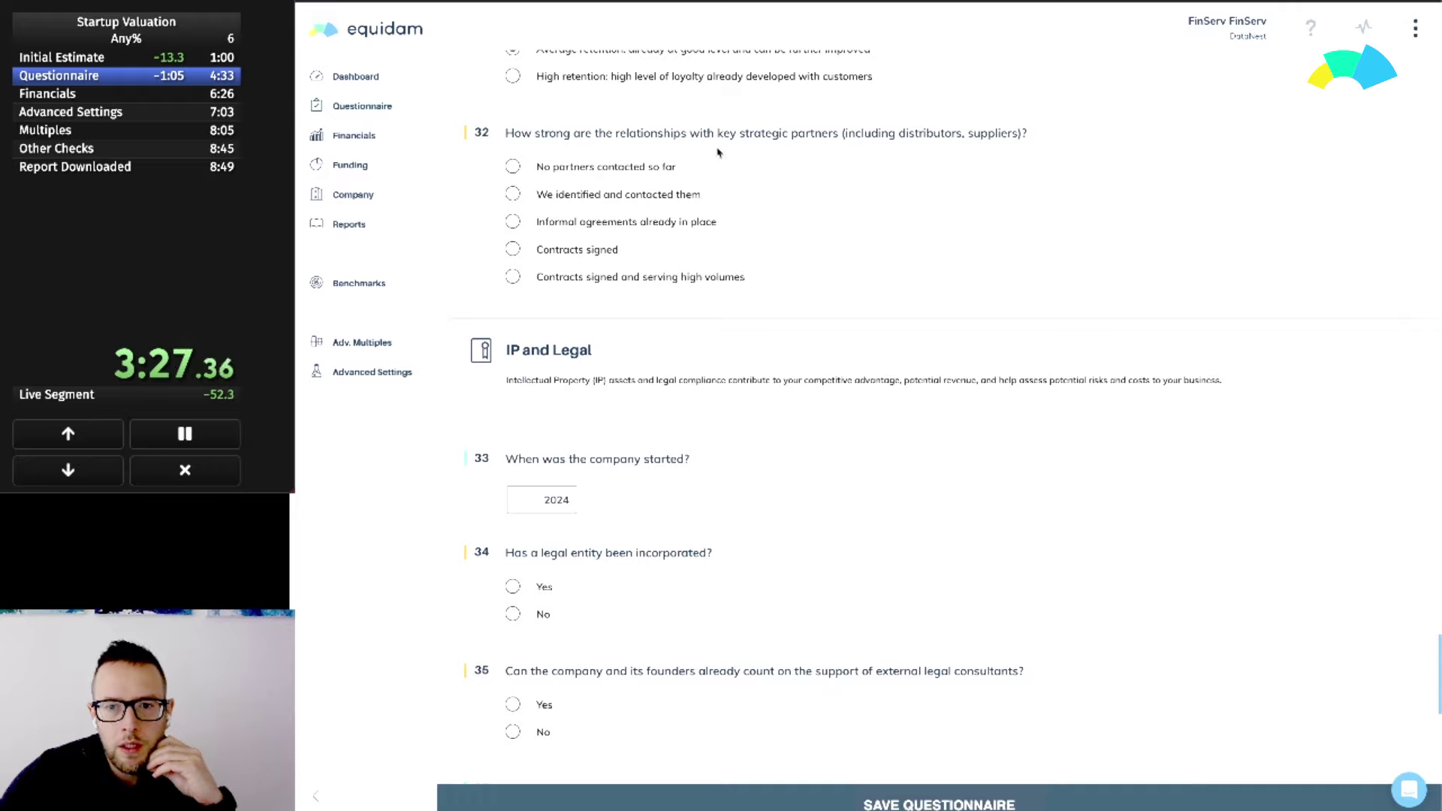
pyautogui.click(606, 198)
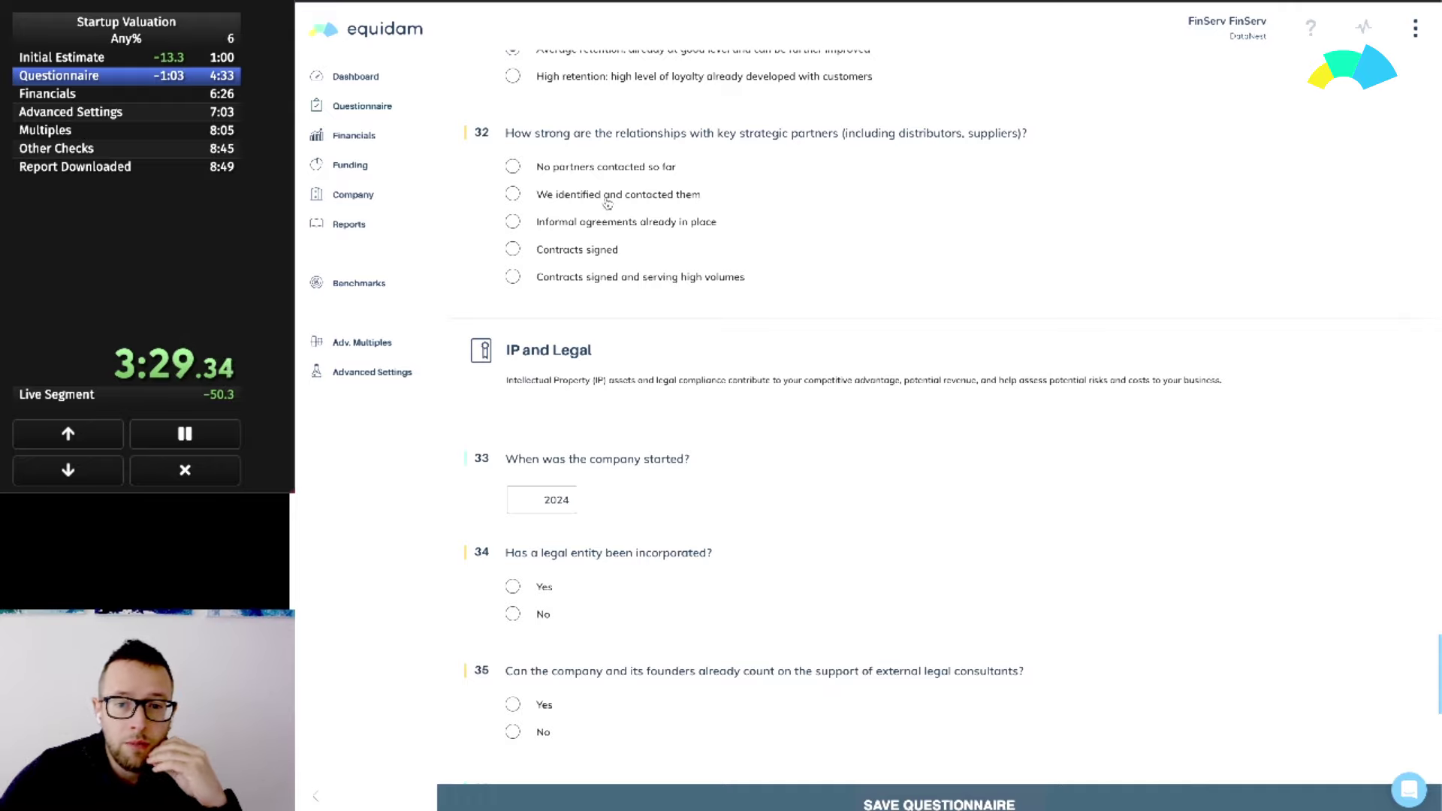
pyautogui.scroll(-5, 685, 259)
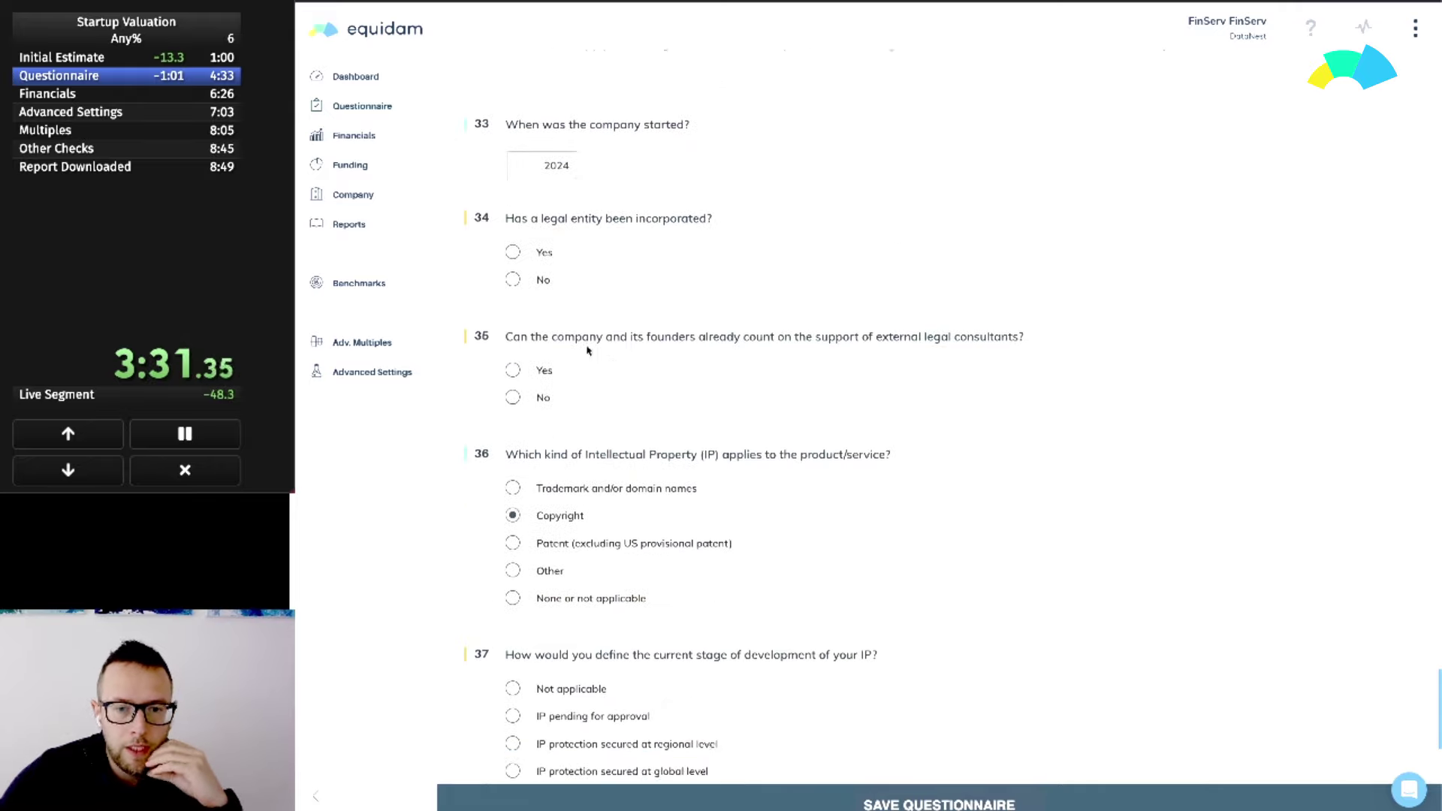
pyautogui.click(512, 244)
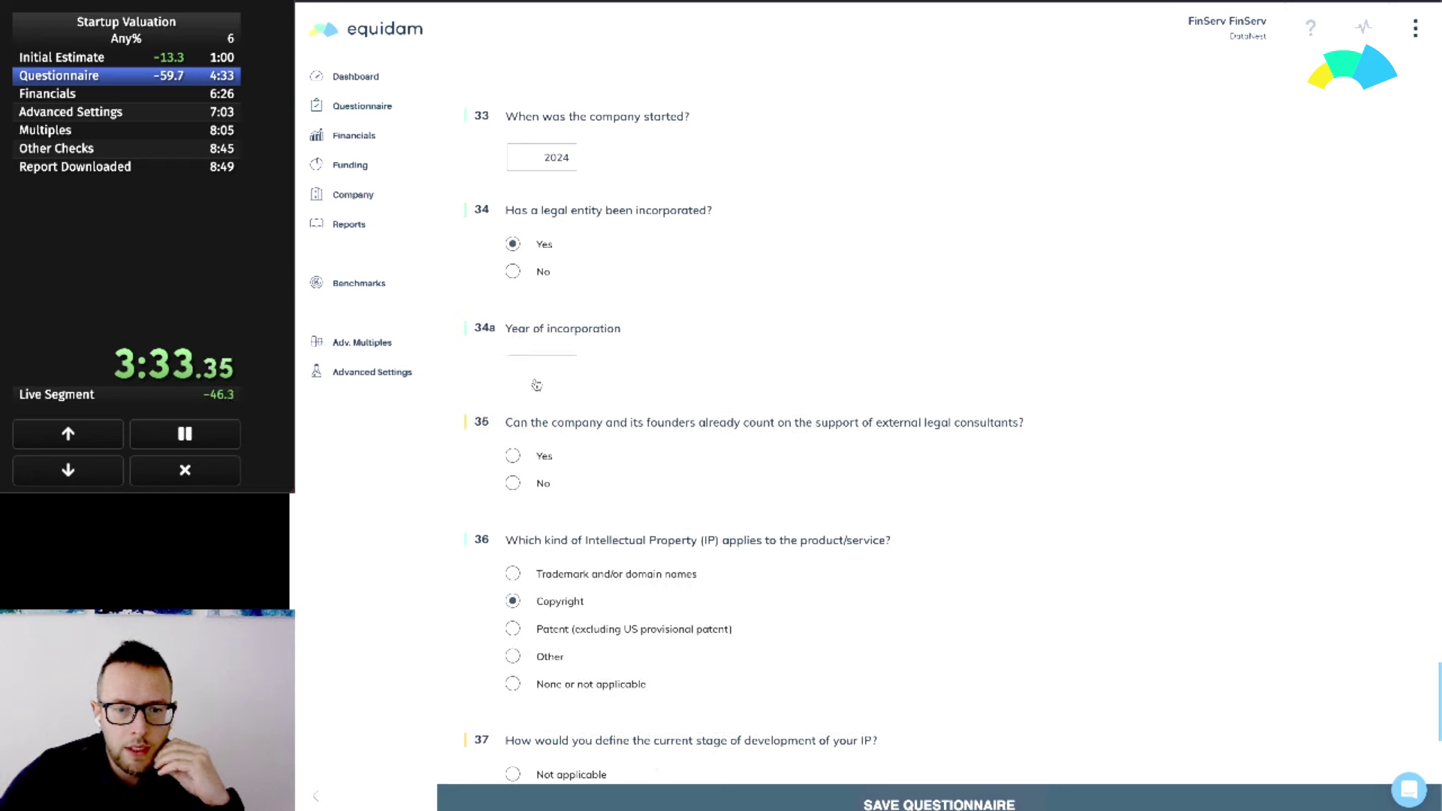
pyautogui.click(536, 381)
pyautogui.write('20244')
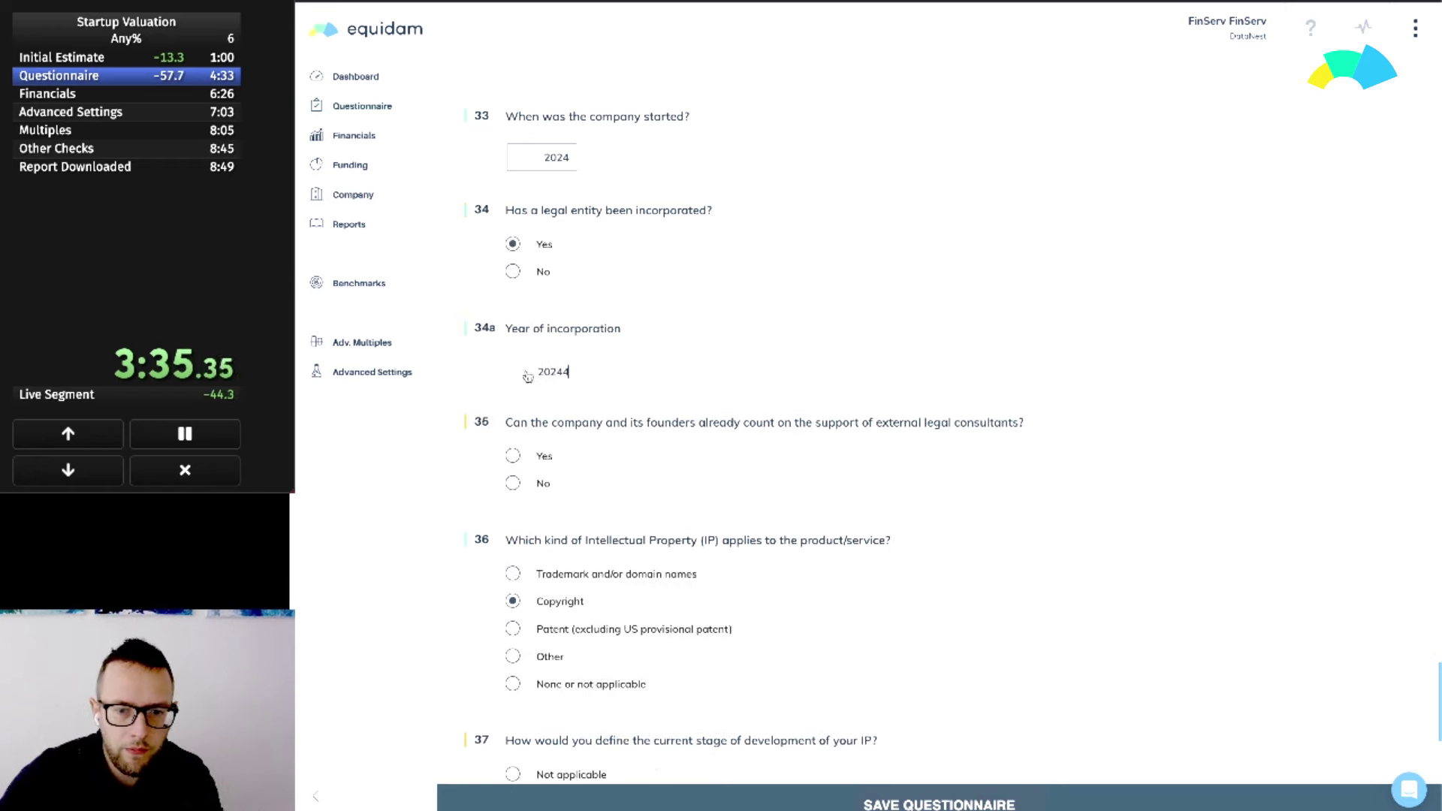
pyautogui.press('BackSpace')
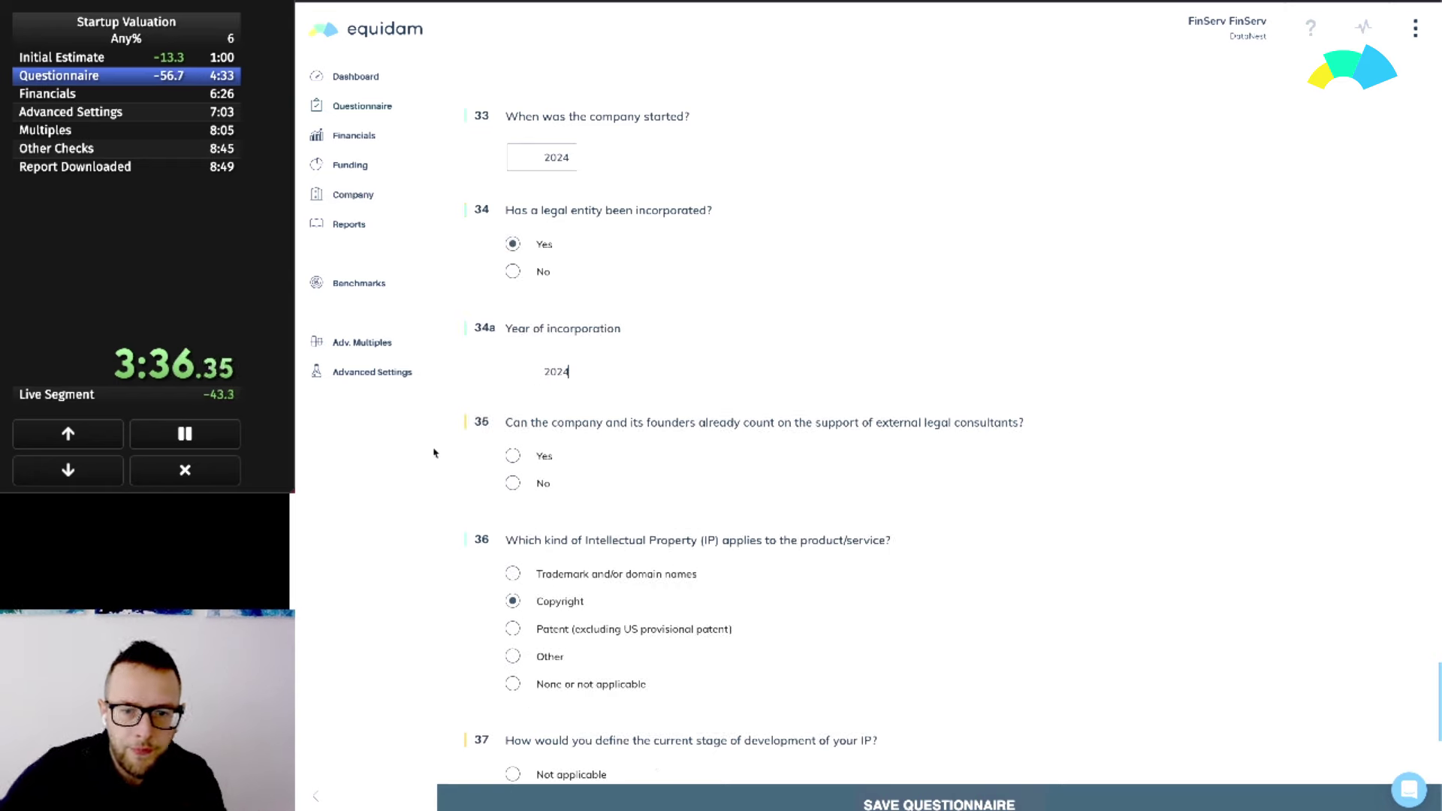
# State that there is no support from external legal consultants and that the IP development stage is Not applicable
pyautogui.click(513, 483)
pyautogui.scroll(-5, 519, 466)
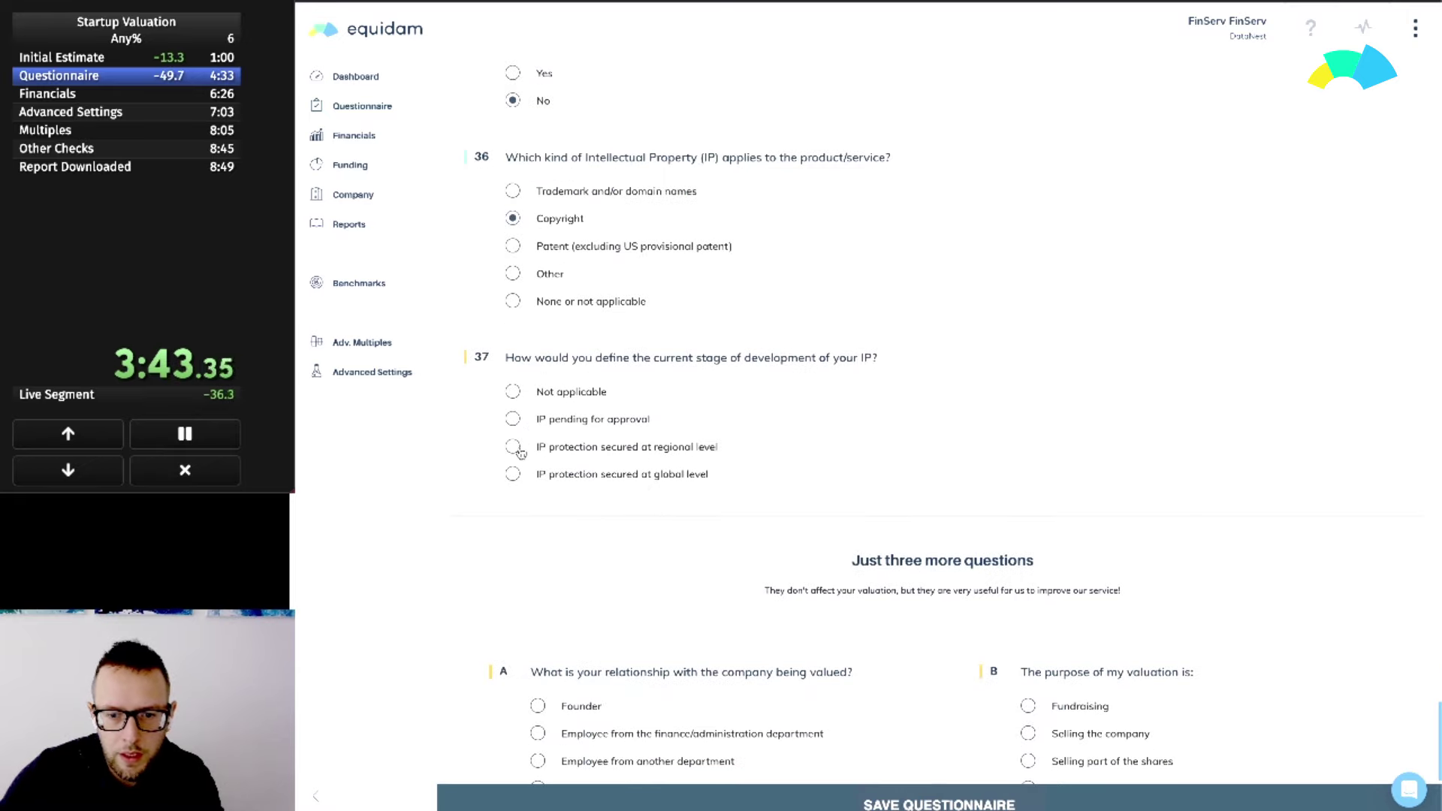
pyautogui.click(514, 392)
# Answer the closing questions with Interested investor/buyer, Fundraising and No for blockchain-traded equity, and save the questionnaire
pyautogui.scroll(-5, 733, 481)
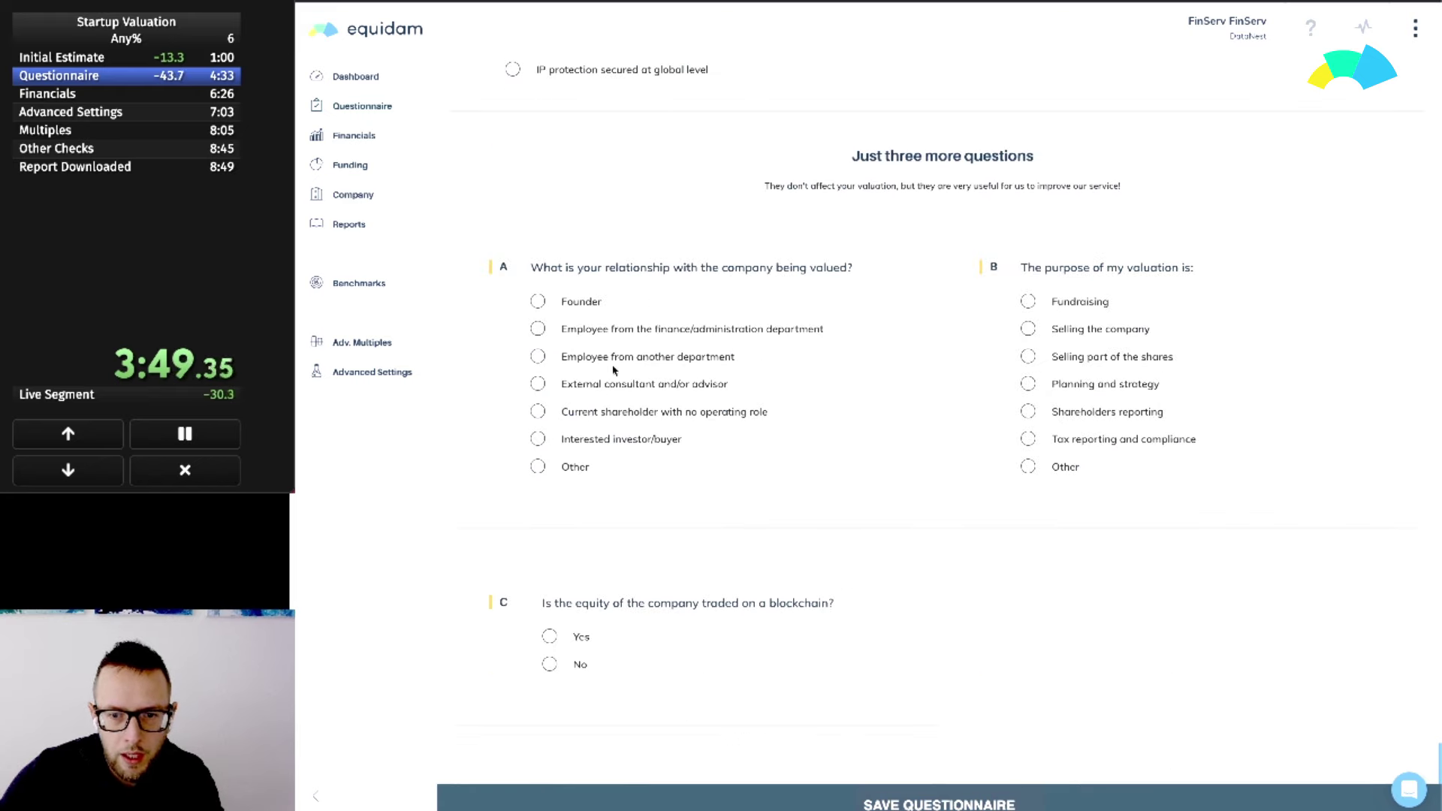
pyautogui.click(565, 442)
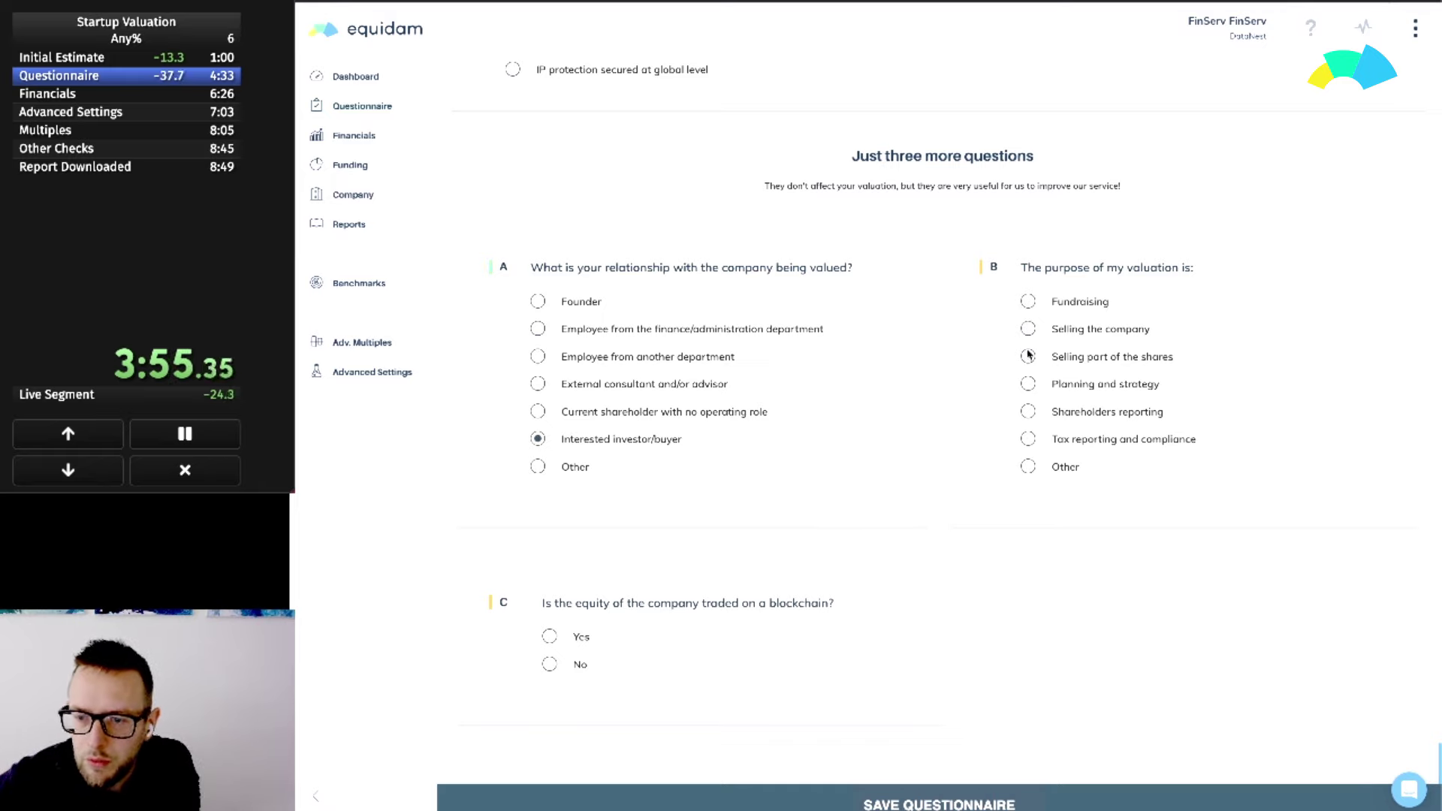
pyautogui.click(1033, 308)
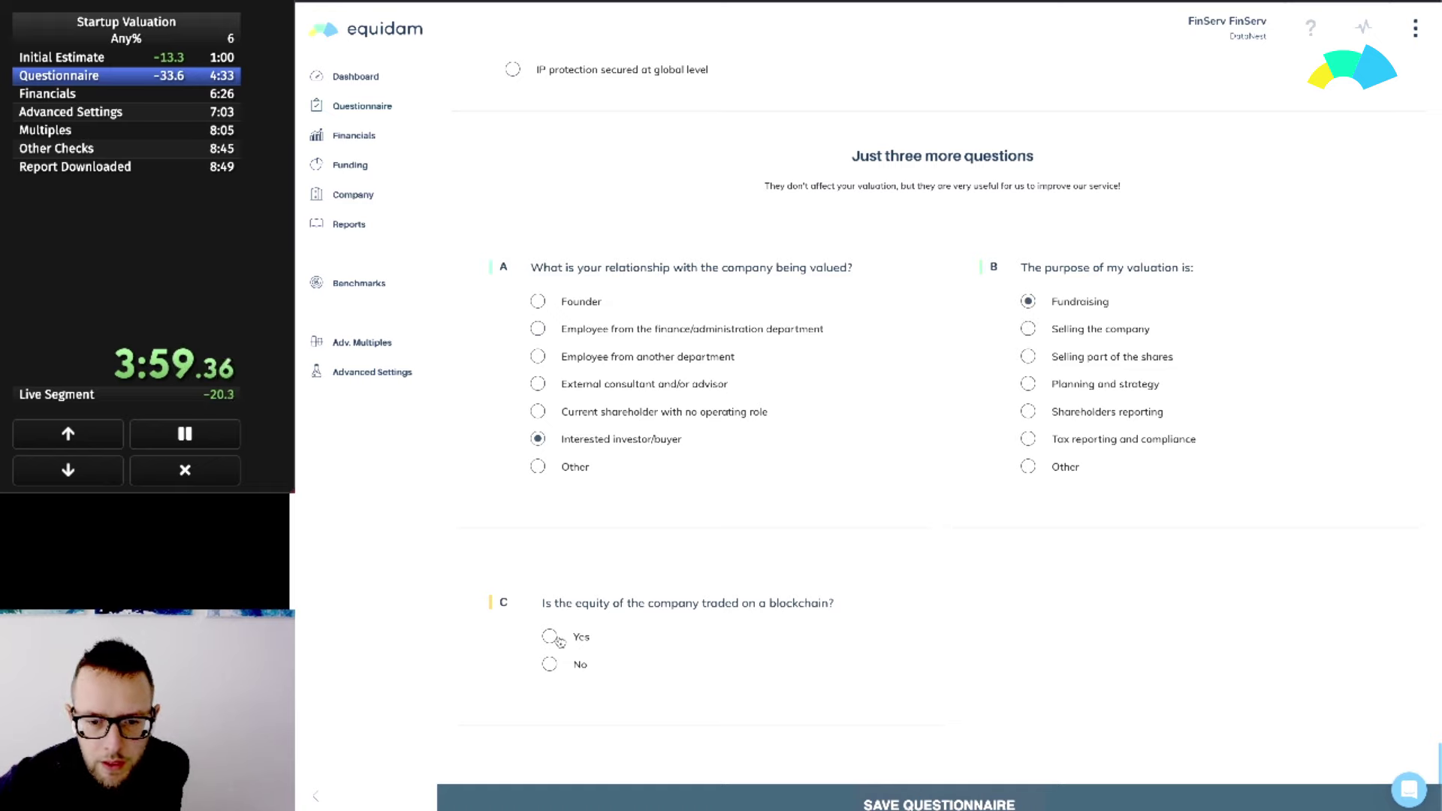
pyautogui.click(561, 665)
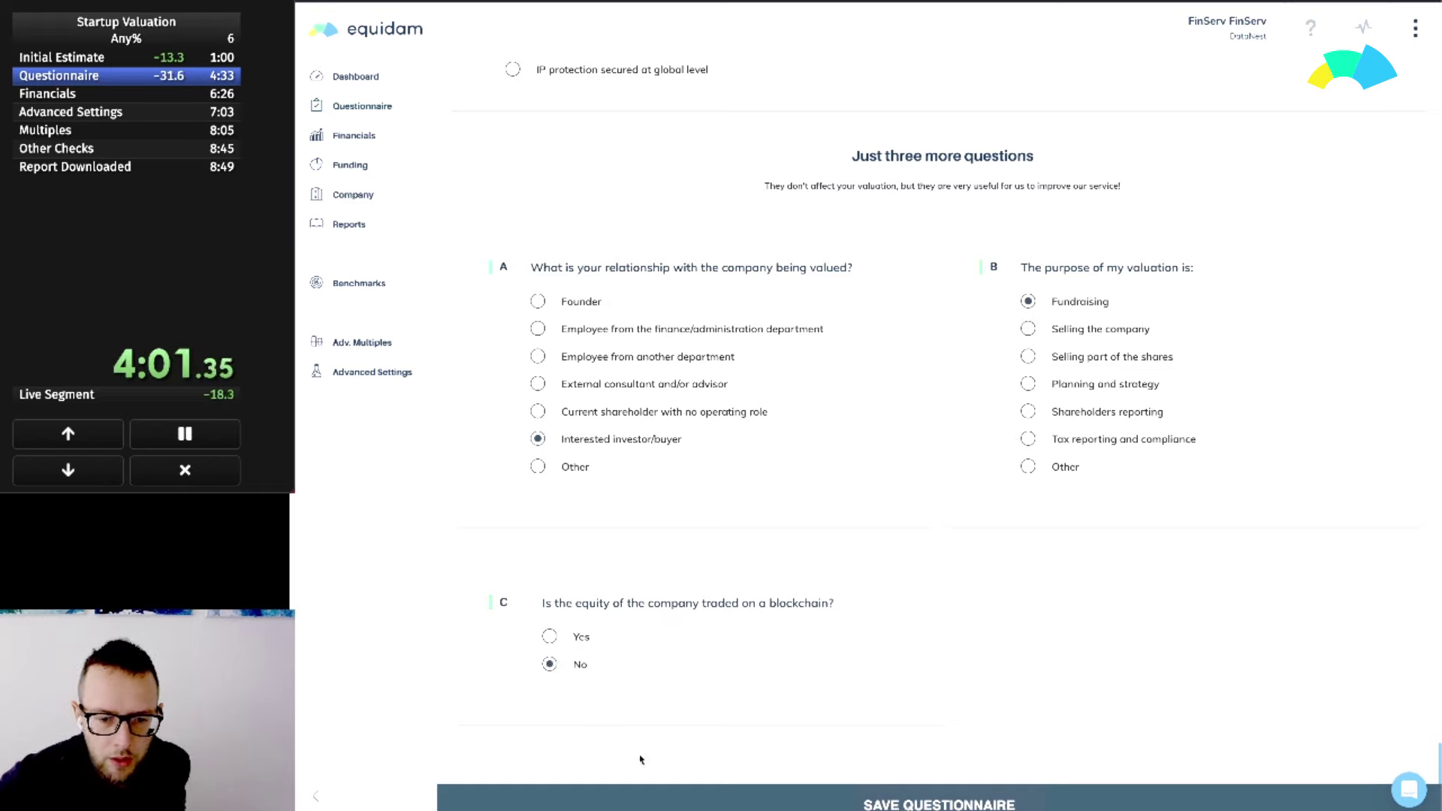
pyautogui.click(193, 272)
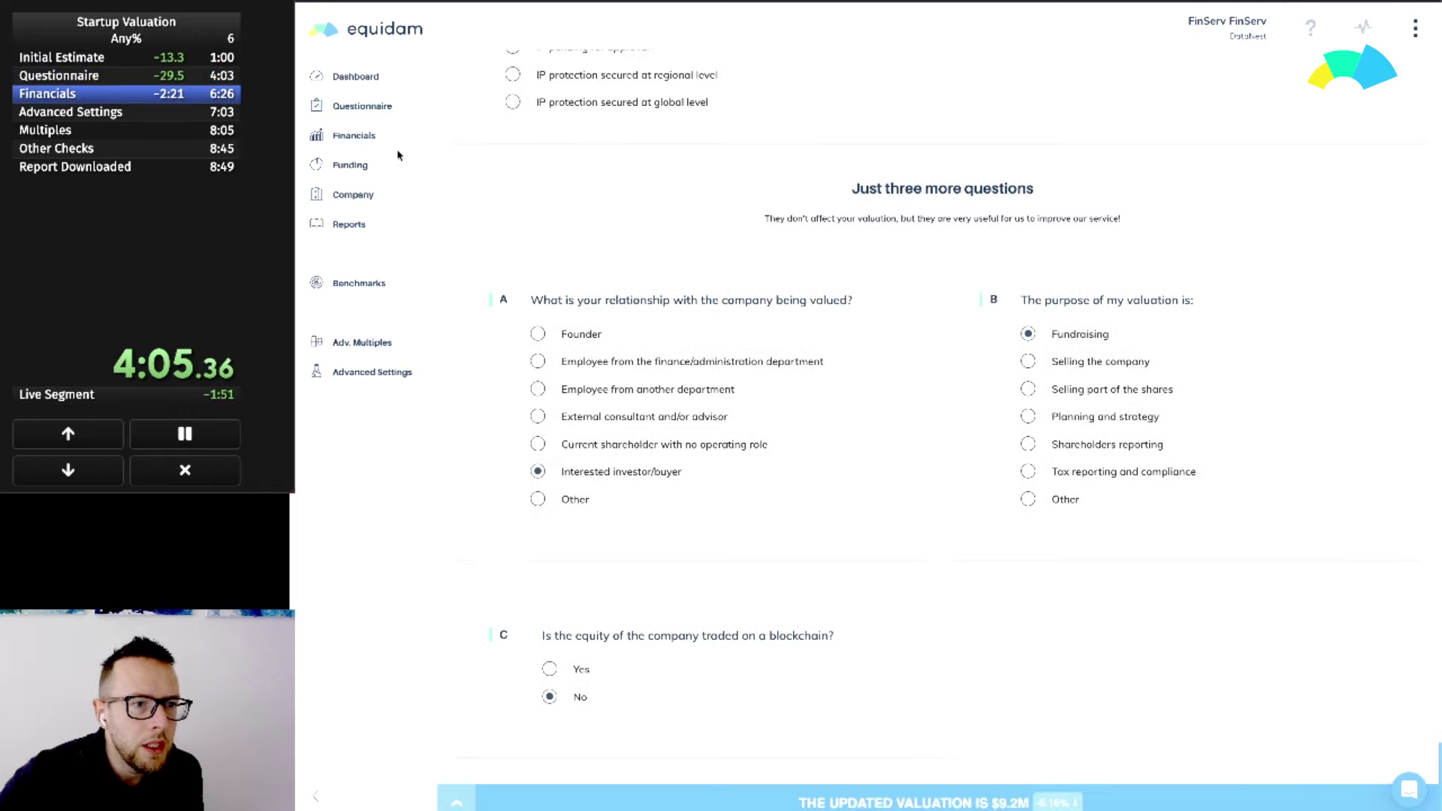
# Import the company's financials from an Excel file, replacing the existing projections and balance sheet numbers, and save them
pyautogui.click(370, 137)
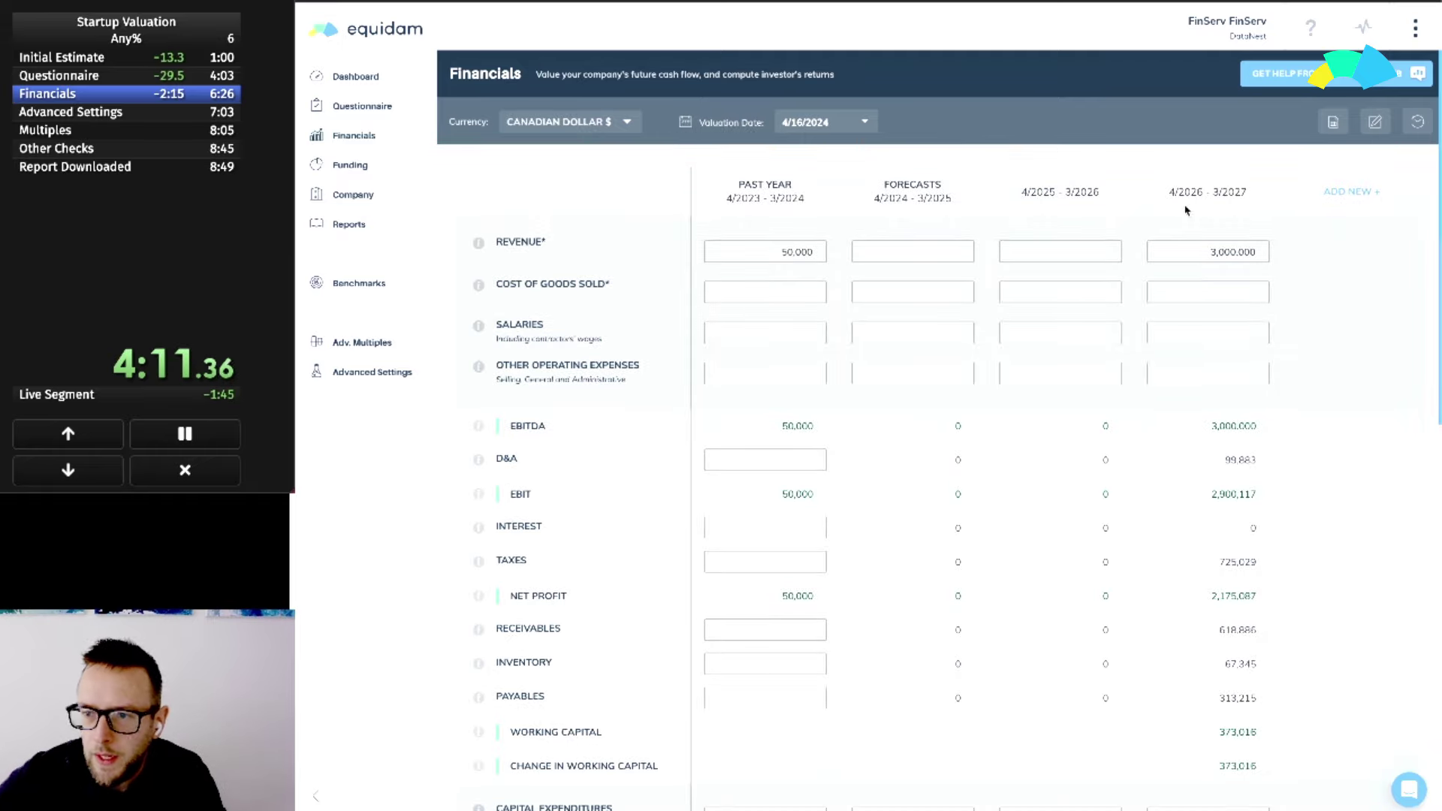
pyautogui.click(1331, 124)
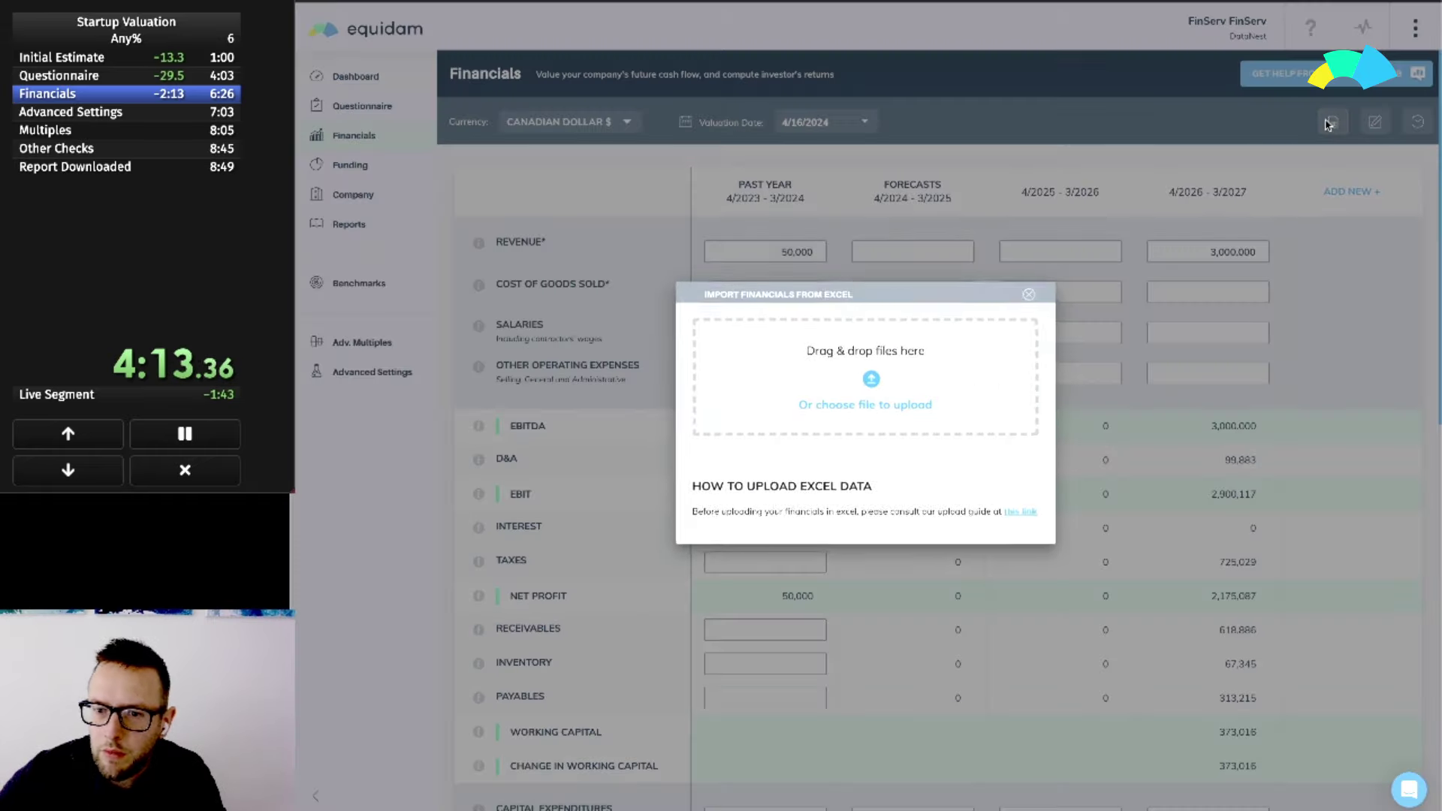
pyautogui.press('Escape')
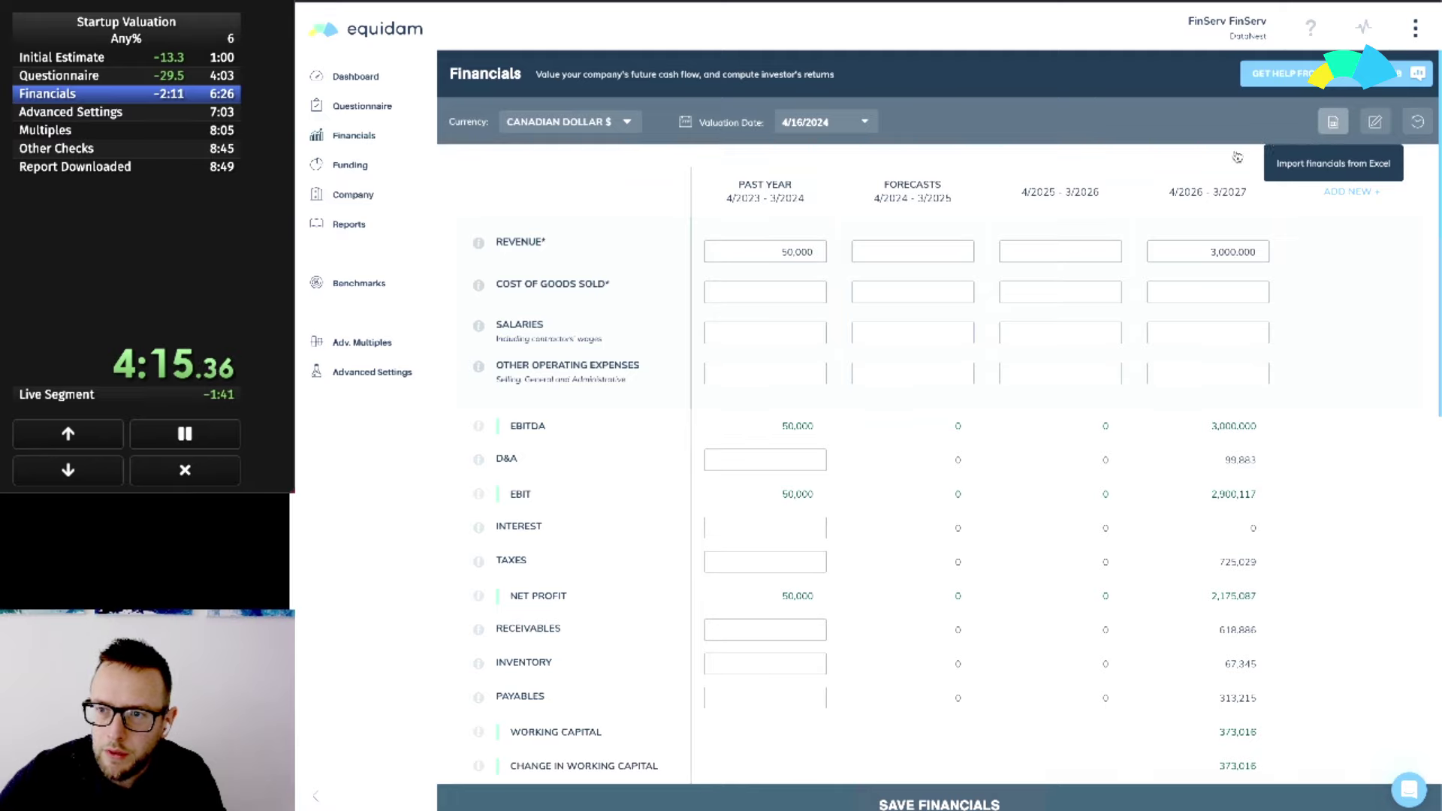
pyautogui.click(1331, 123)
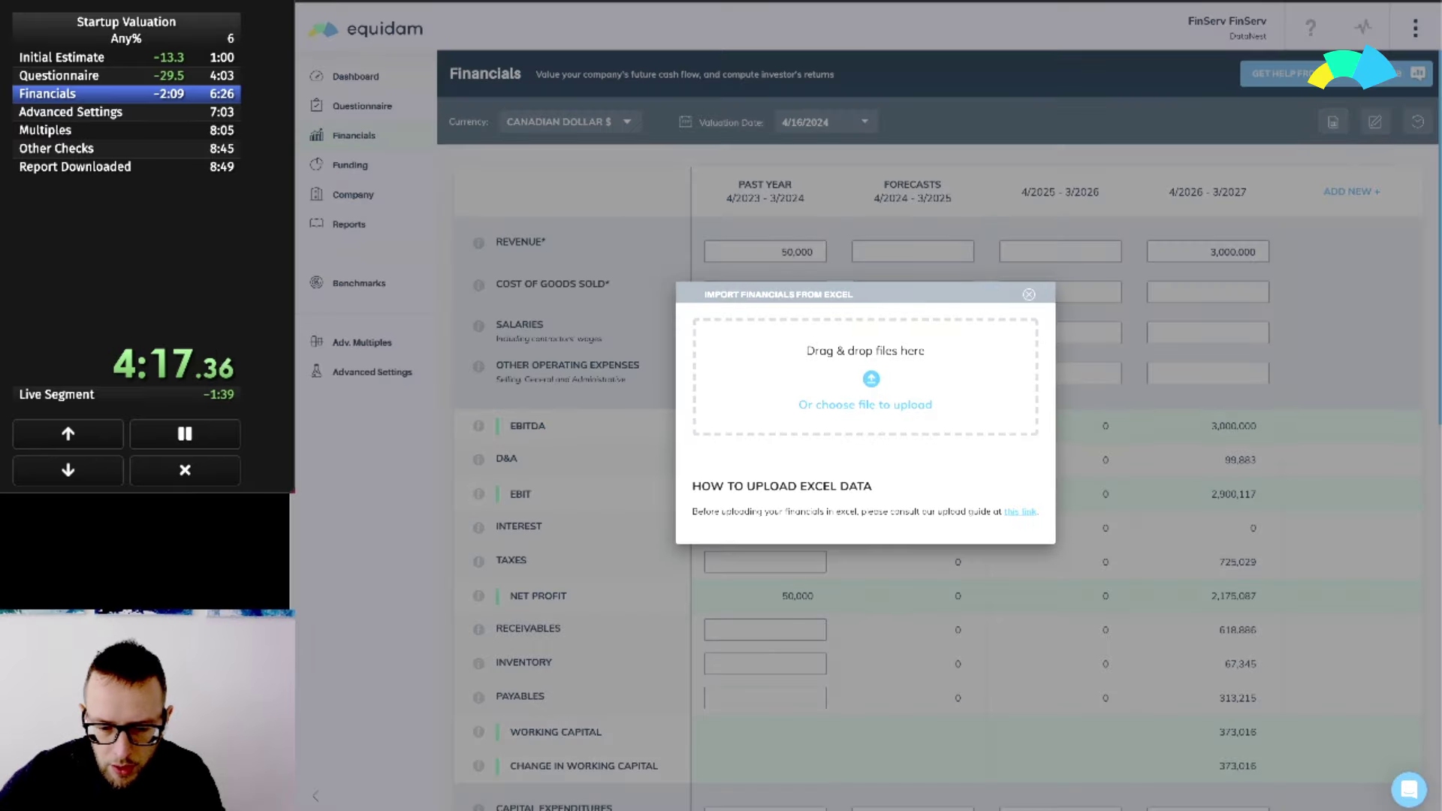
pyautogui.moveTo(798, 188); pyautogui.dragTo(880, 437)
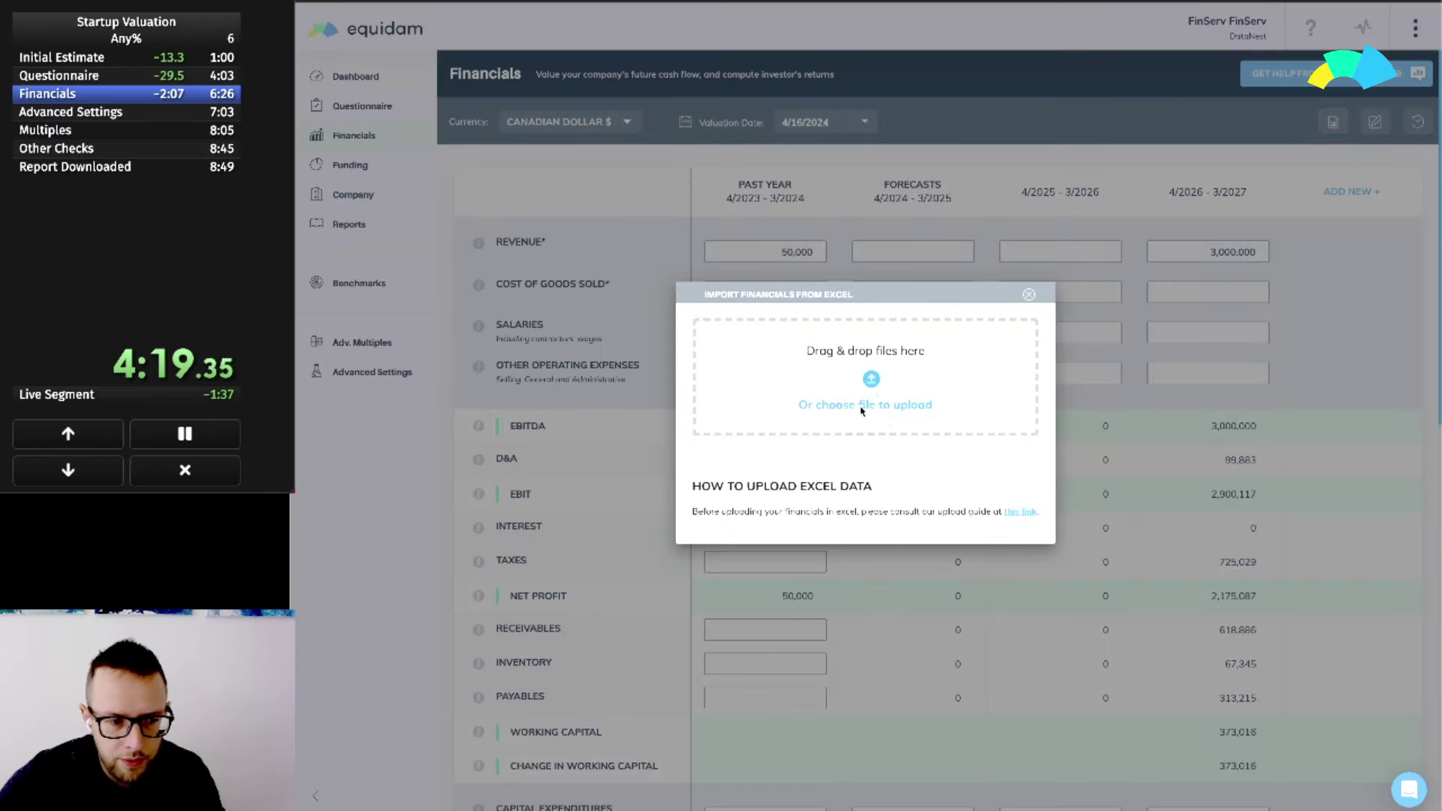
pyautogui.click(862, 410)
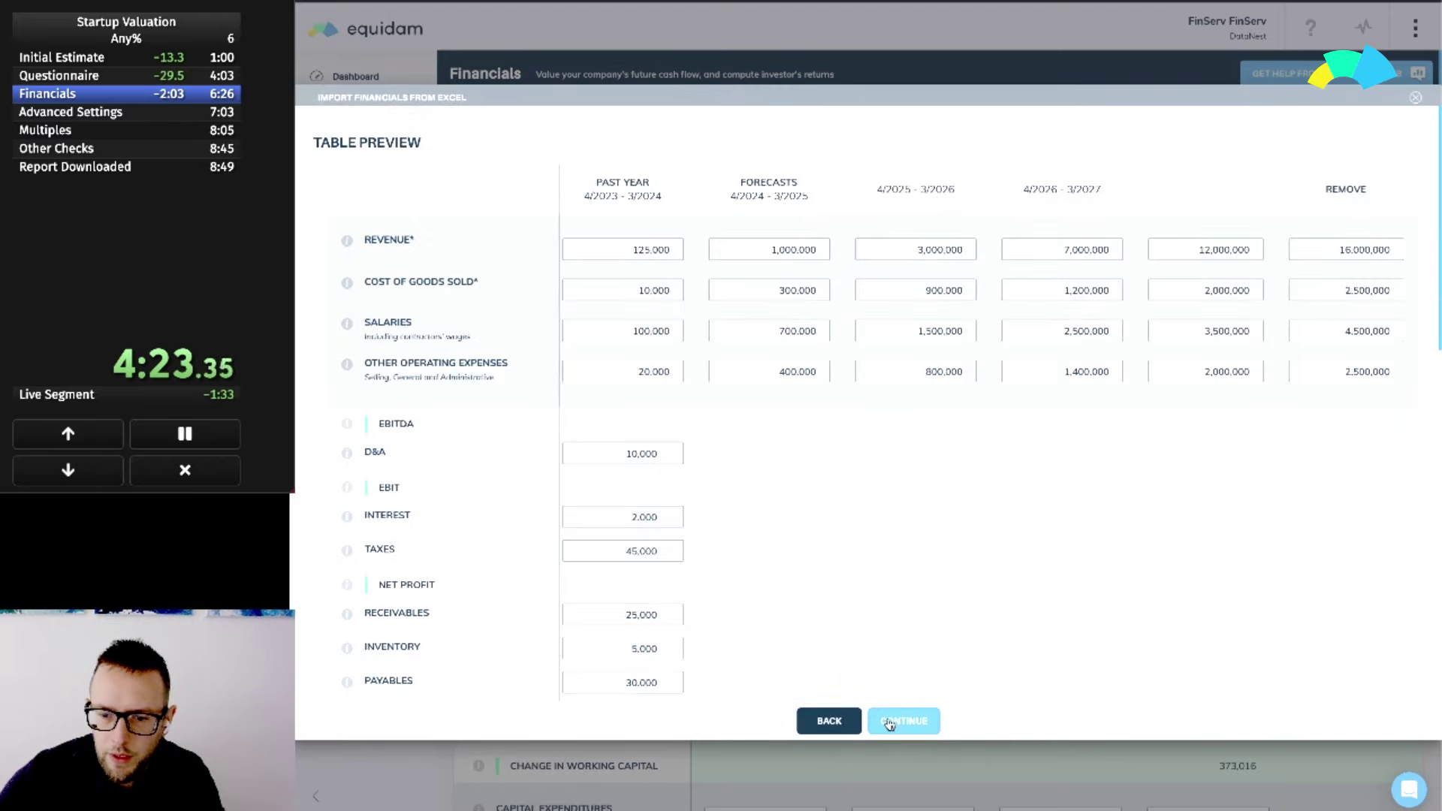
pyautogui.click(890, 723)
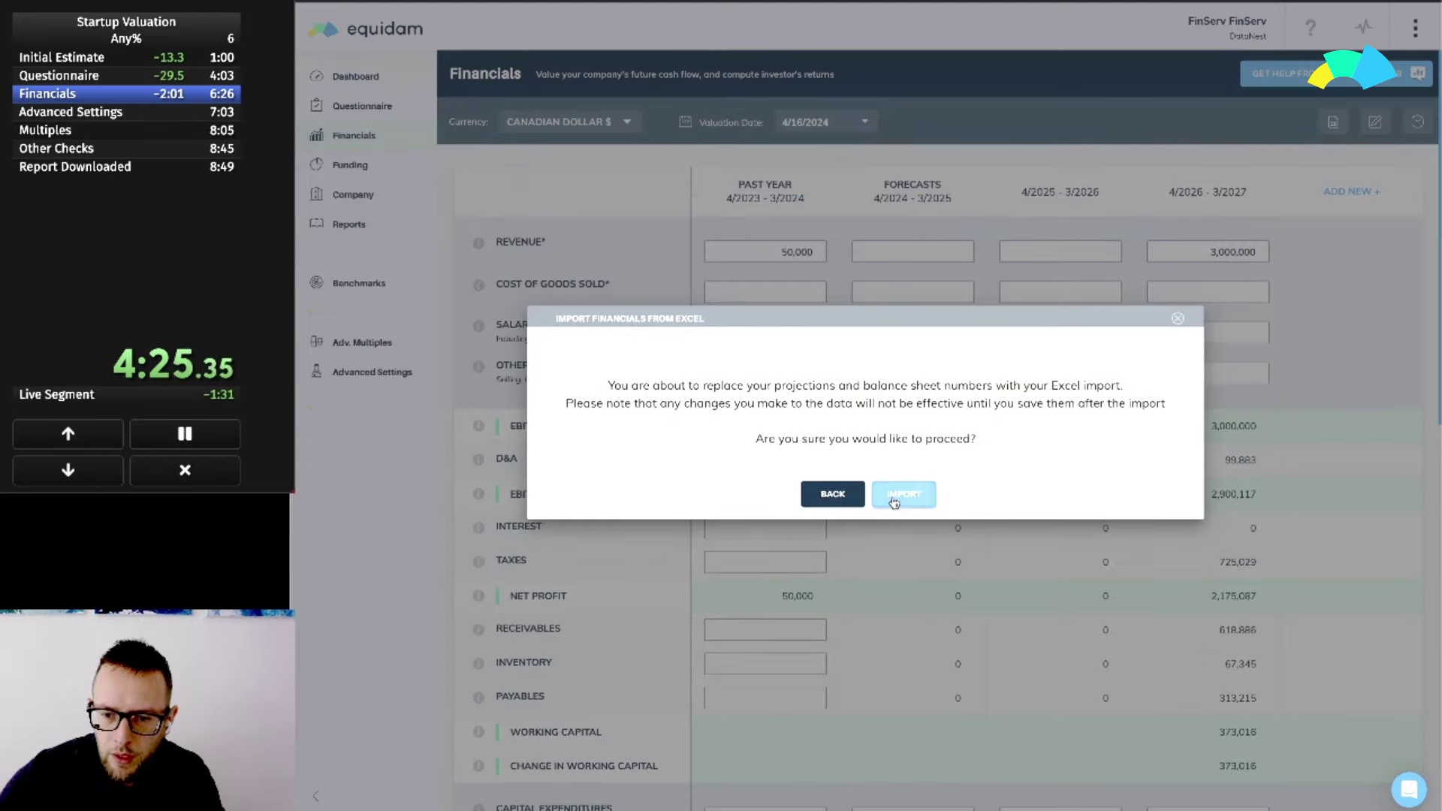
pyautogui.click(895, 498)
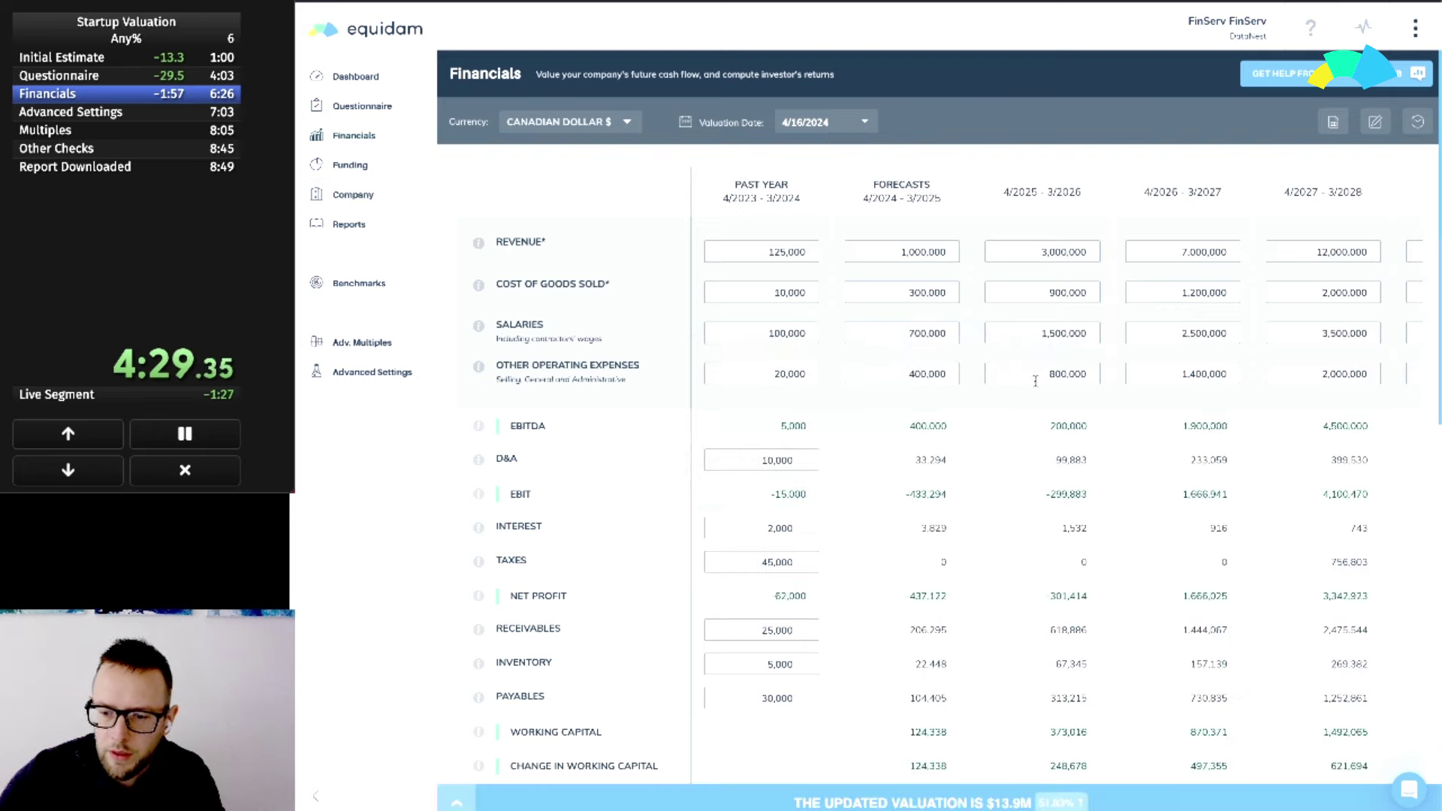
# Remove the forecast years 4/2028 - 3/2029 and 4/2027 - 3/2028 from the financials and save them
pyautogui.hscroll(3, 1026, 390)
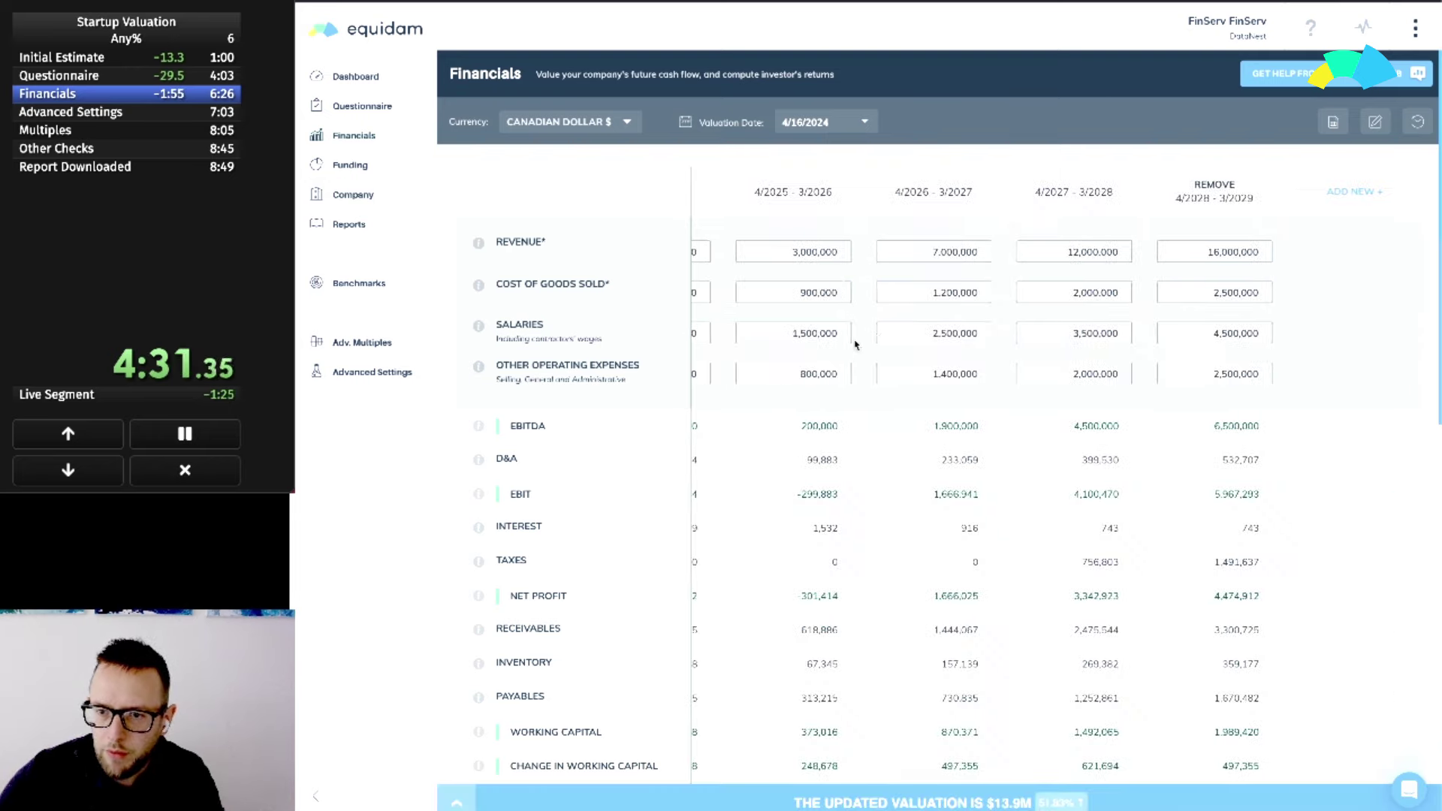
pyautogui.hscroll(-3, 860, 342)
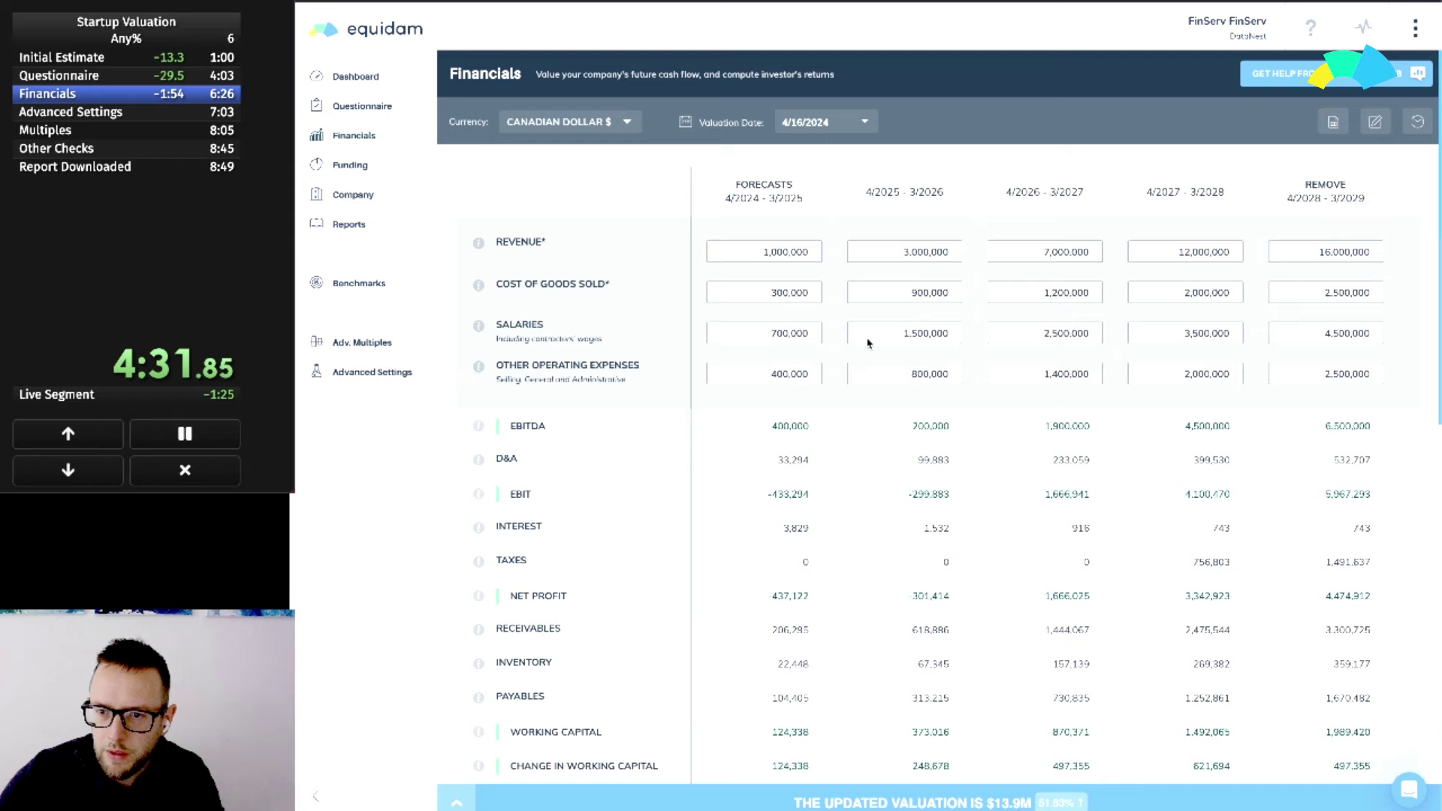
pyautogui.click(1326, 188)
pyautogui.click(1220, 197)
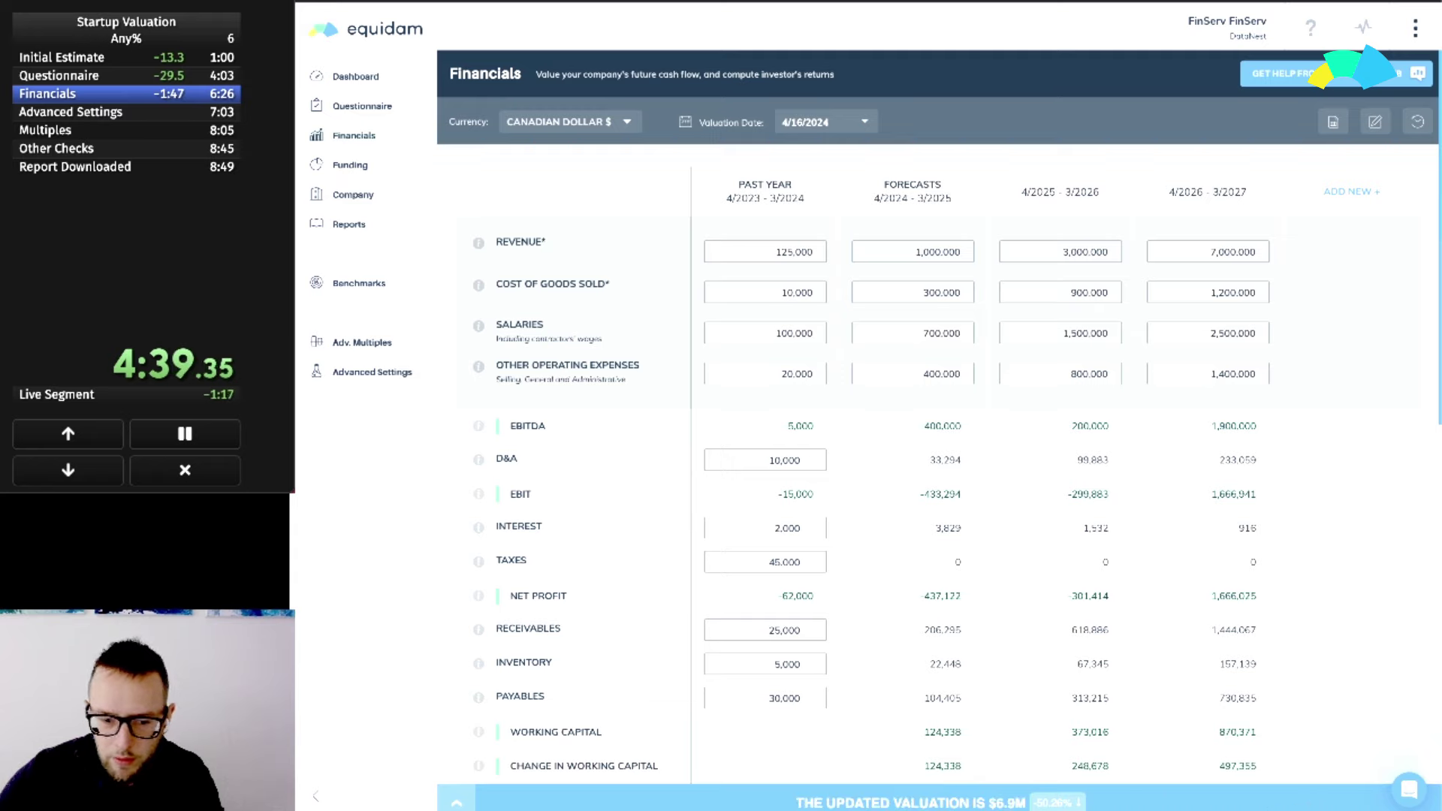
pyautogui.click(445, 803)
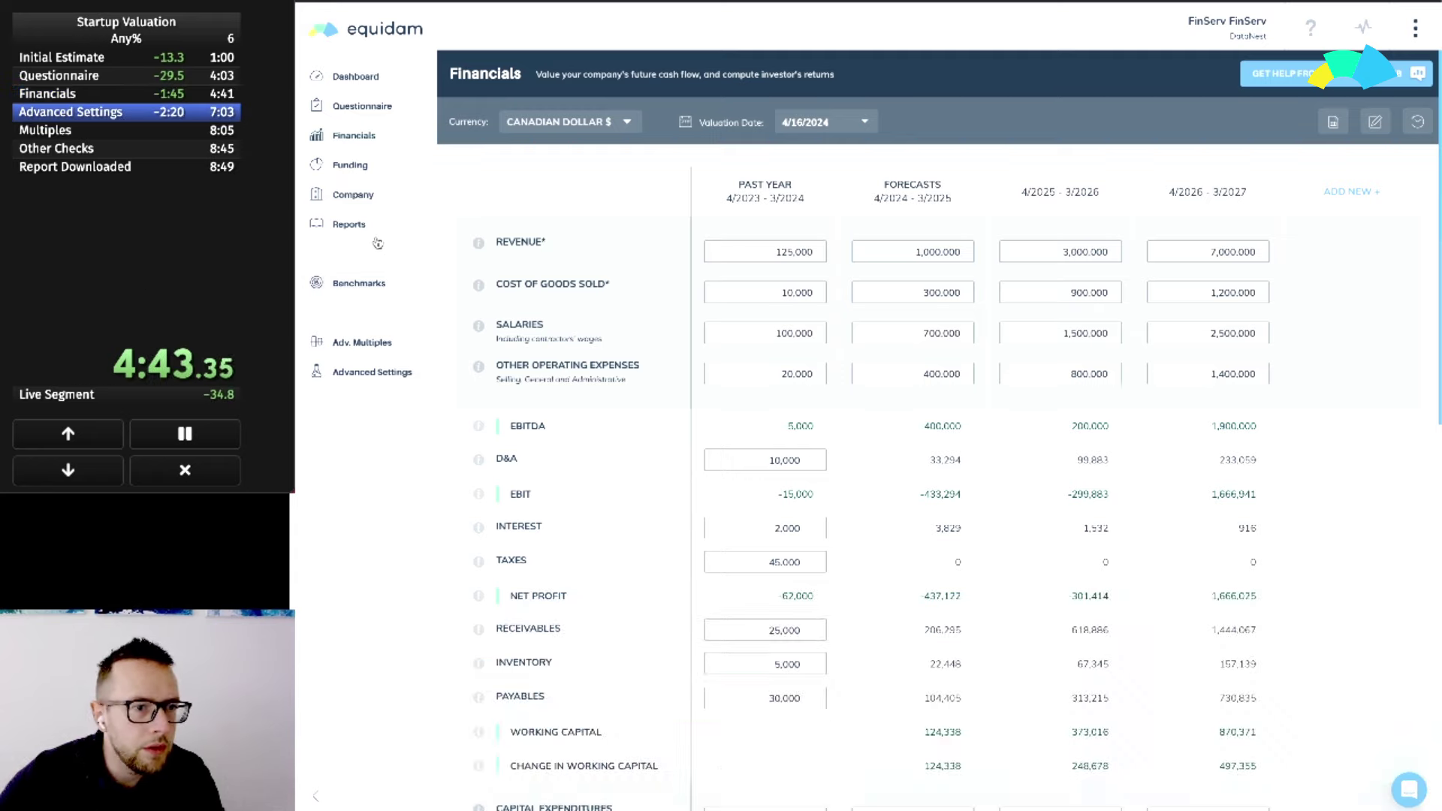
# Review the method weights and criteria in the advanced settings, and activate advanced multiples
pyautogui.click(398, 372)
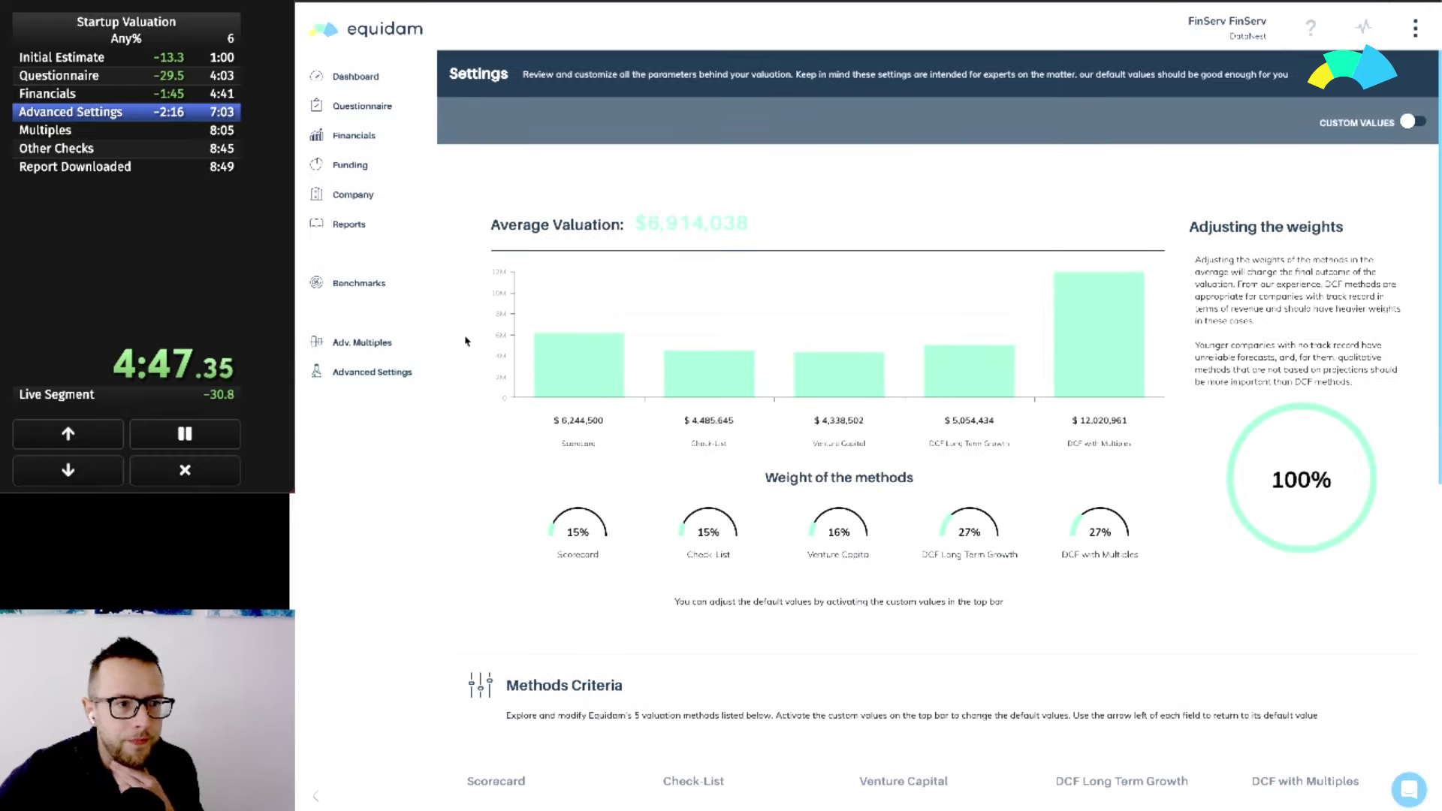
pyautogui.scroll(-5, 795, 526)
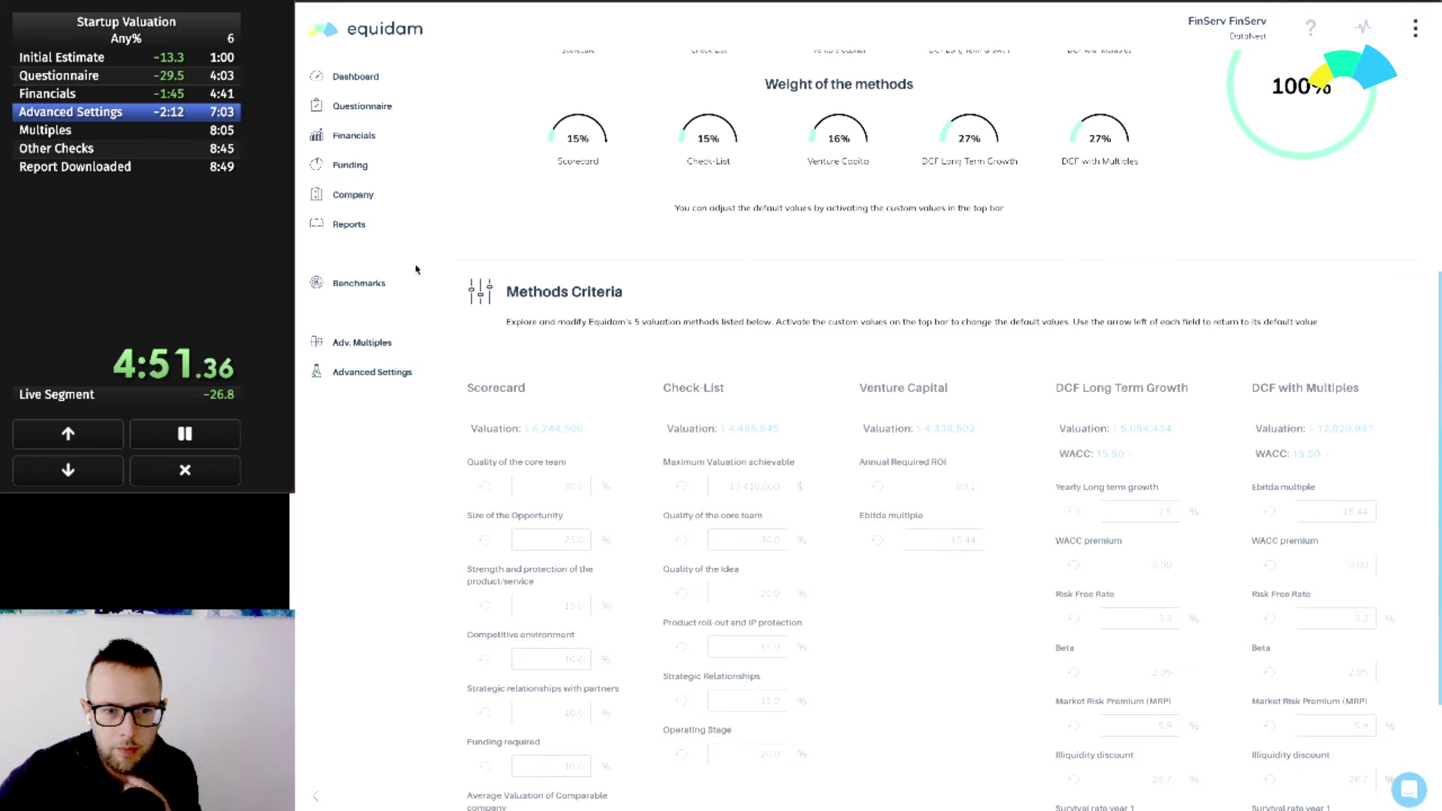
pyautogui.click(364, 342)
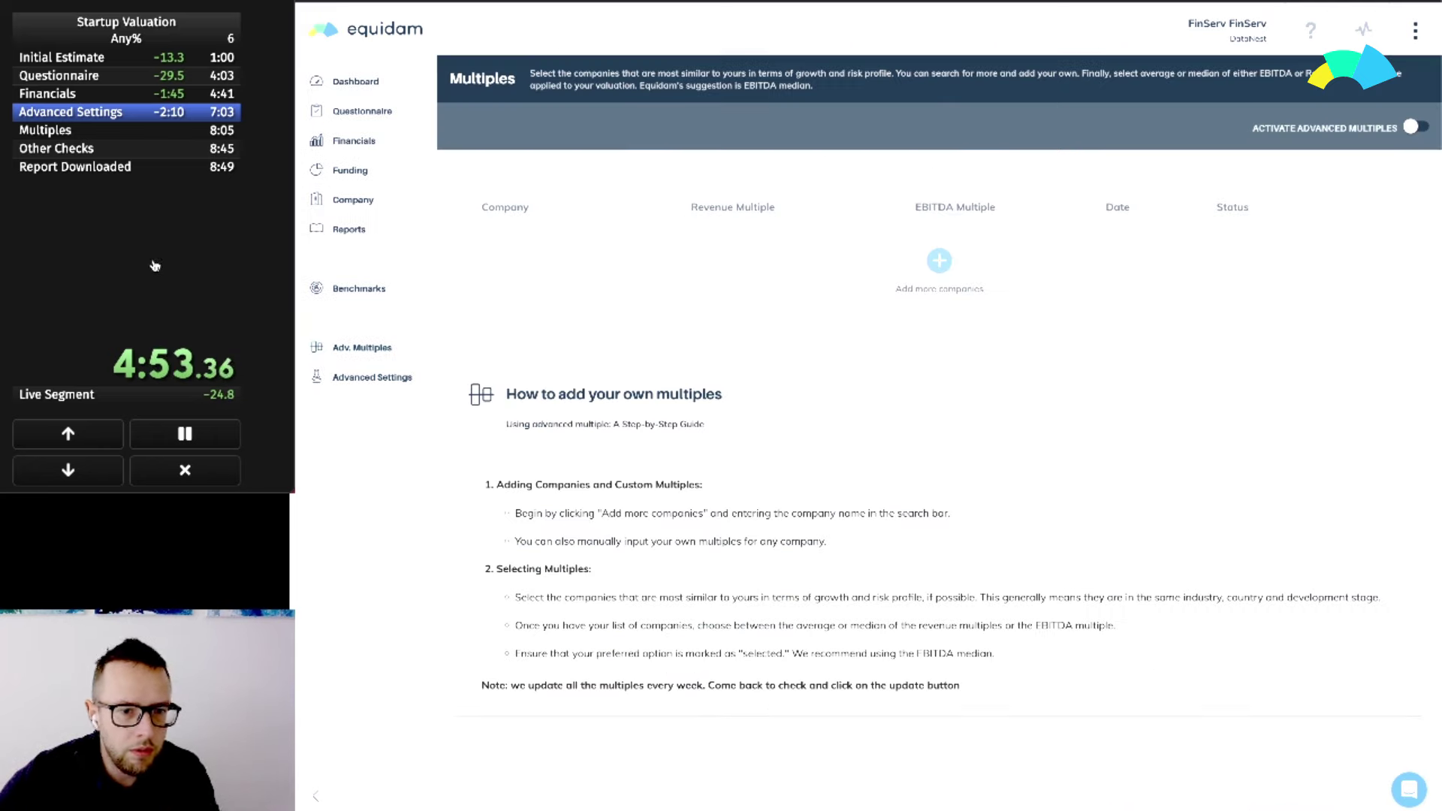
pyautogui.click(197, 266)
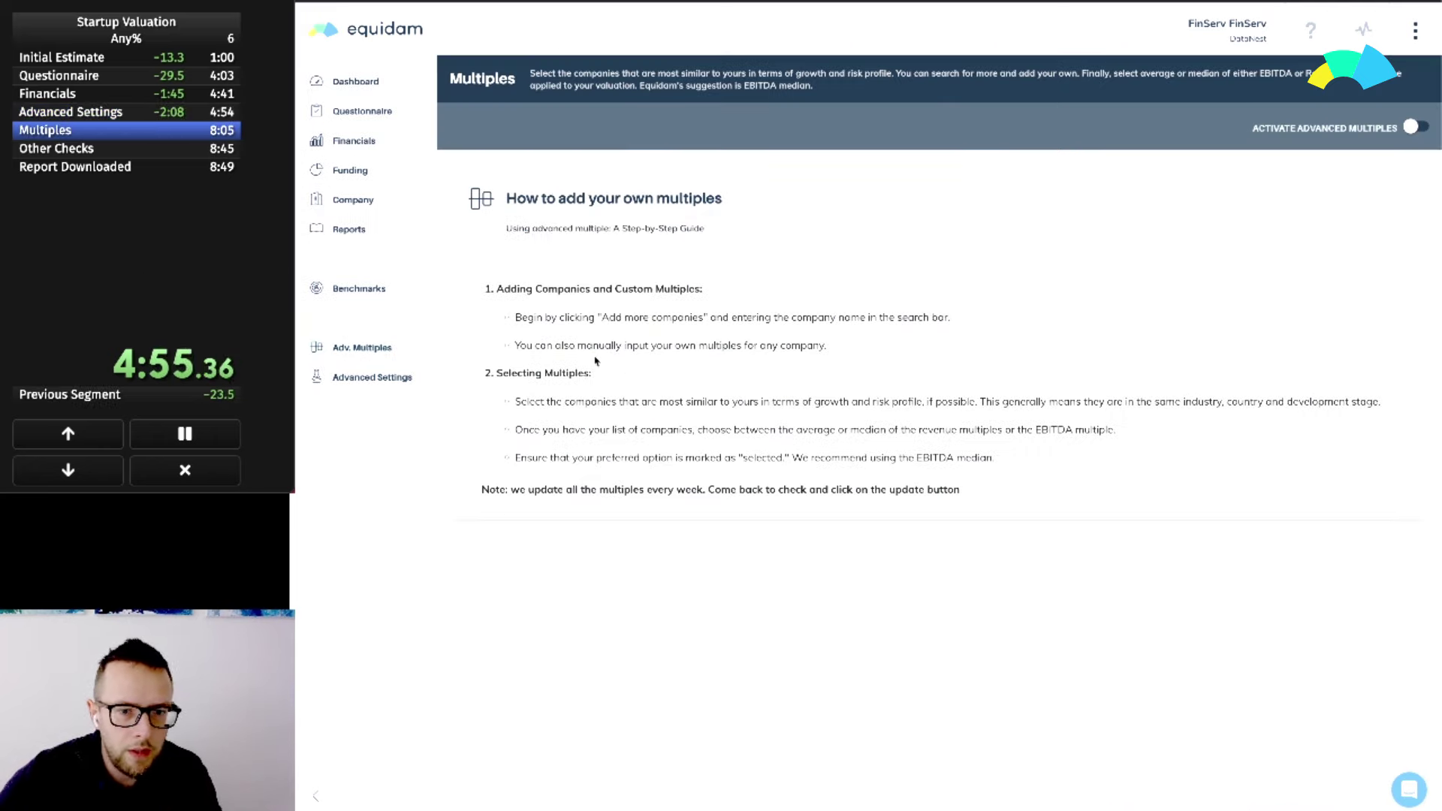
pyautogui.click(1416, 132)
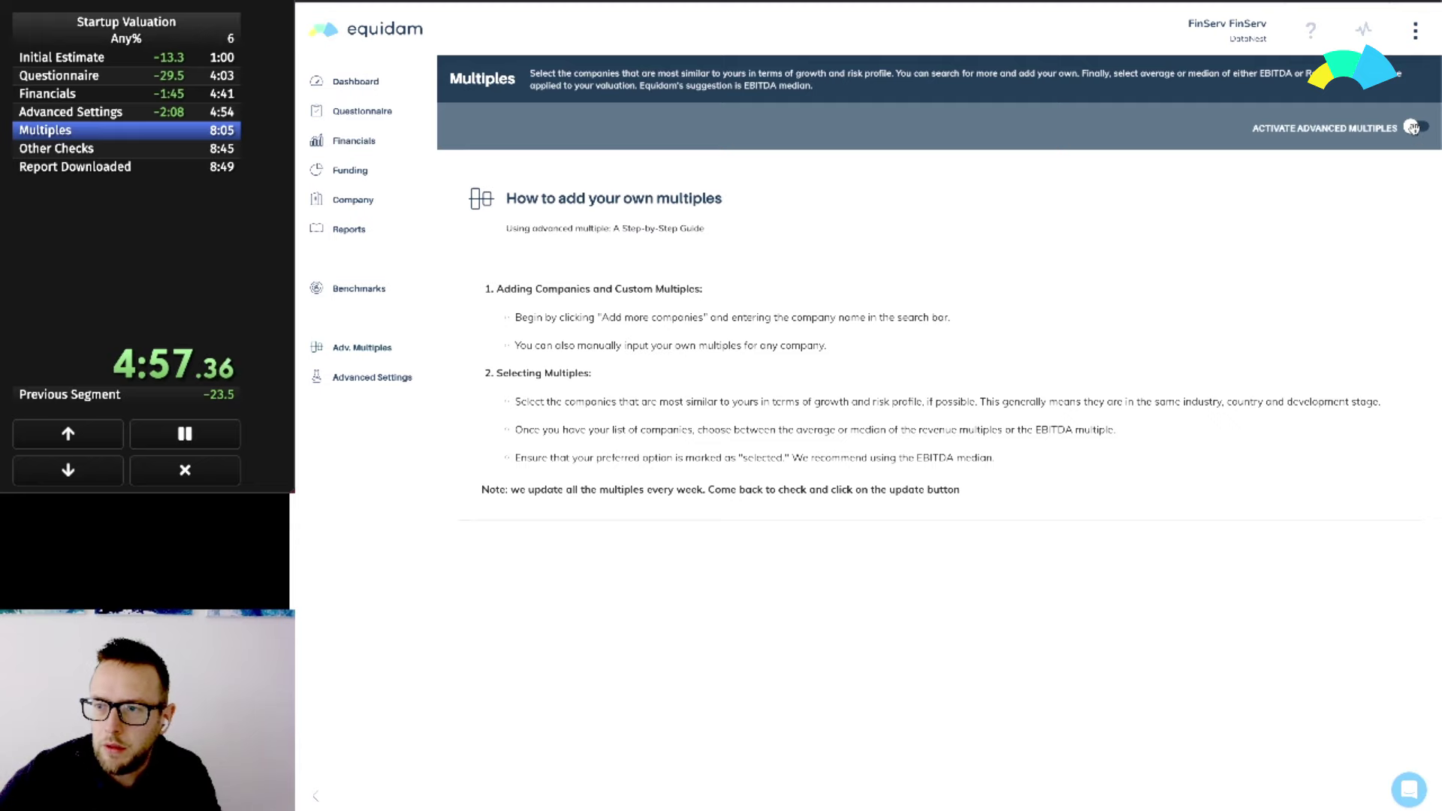
# Search the public companies for "snowflake" as a source of comparable multiples
pyautogui.click(942, 263)
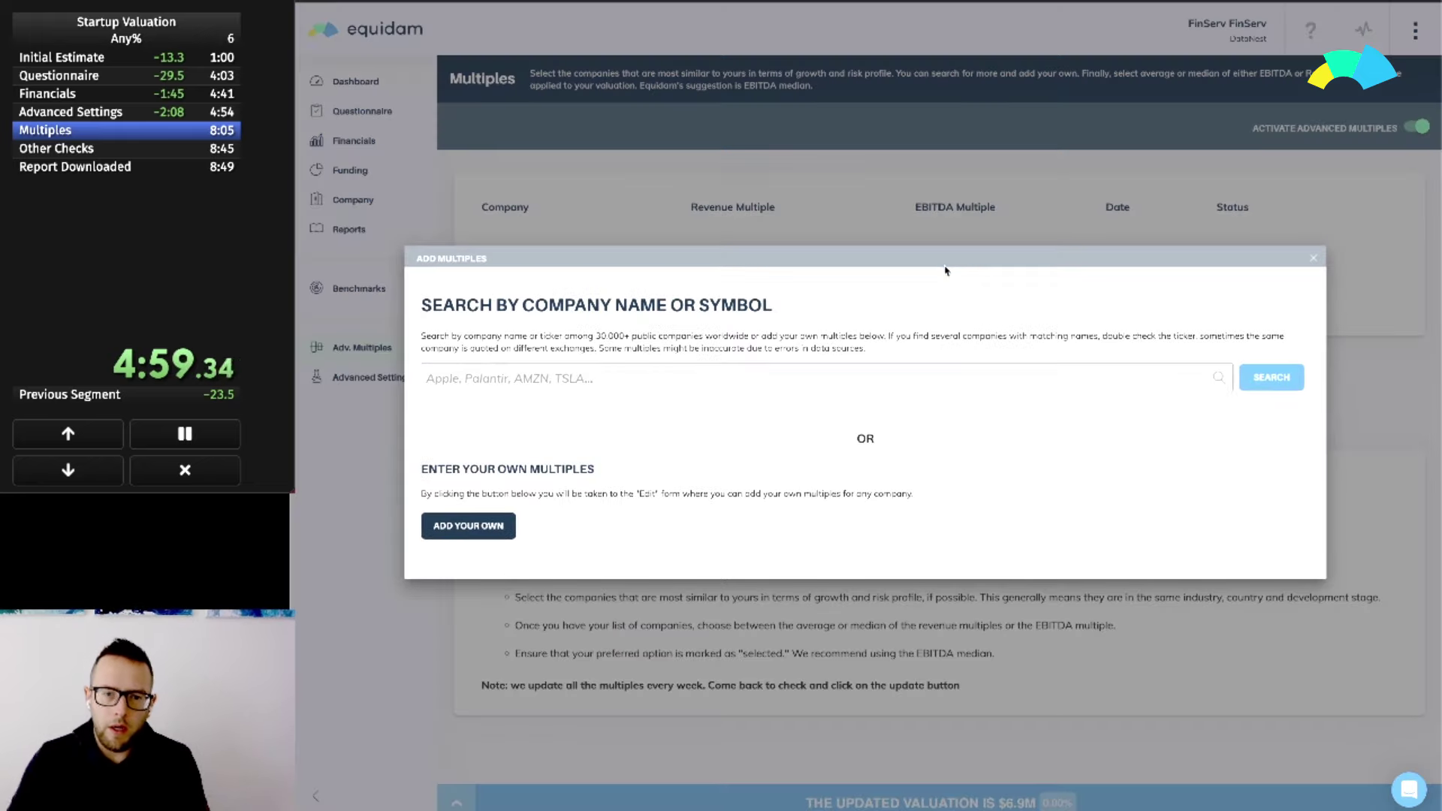
pyautogui.click(699, 372)
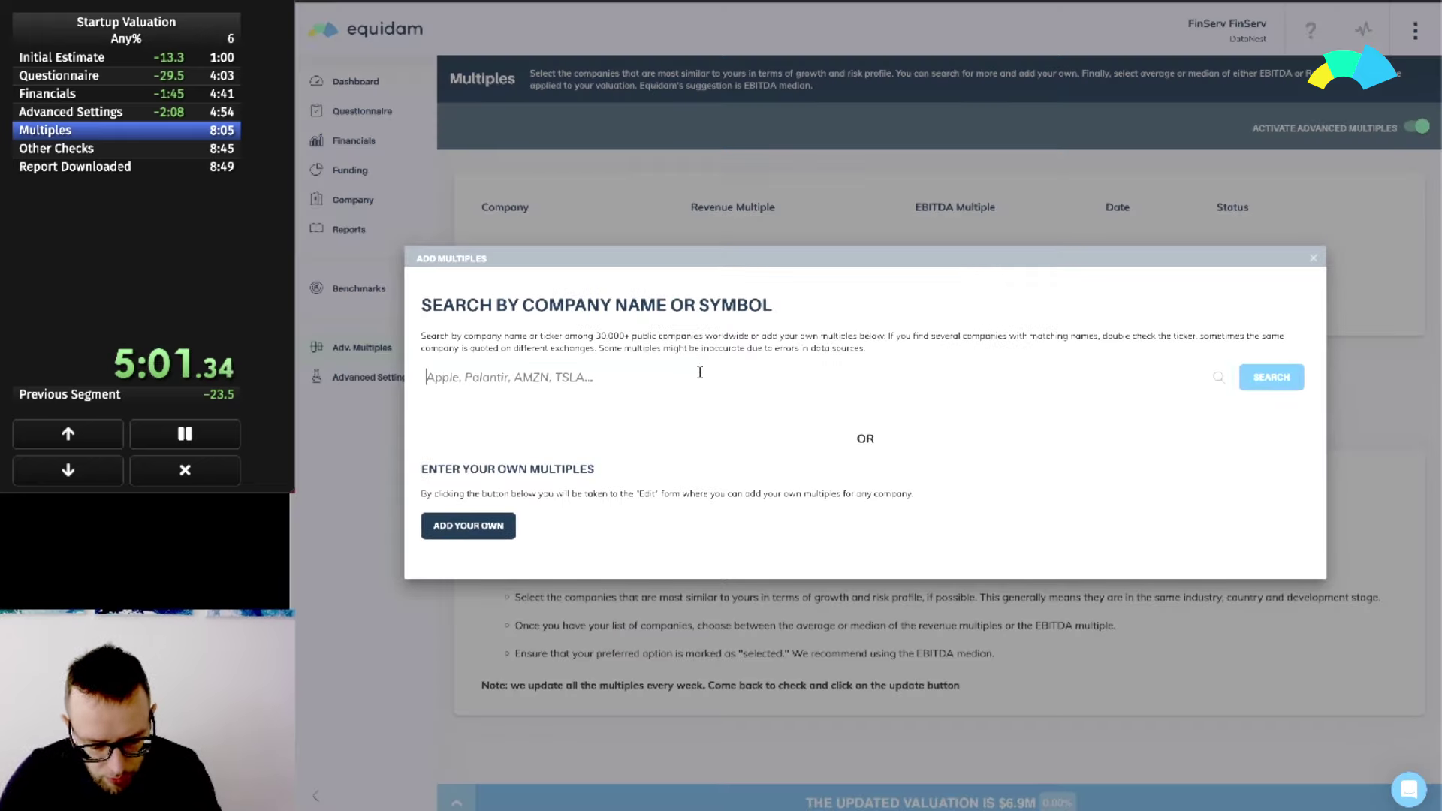
pyautogui.write('snow')
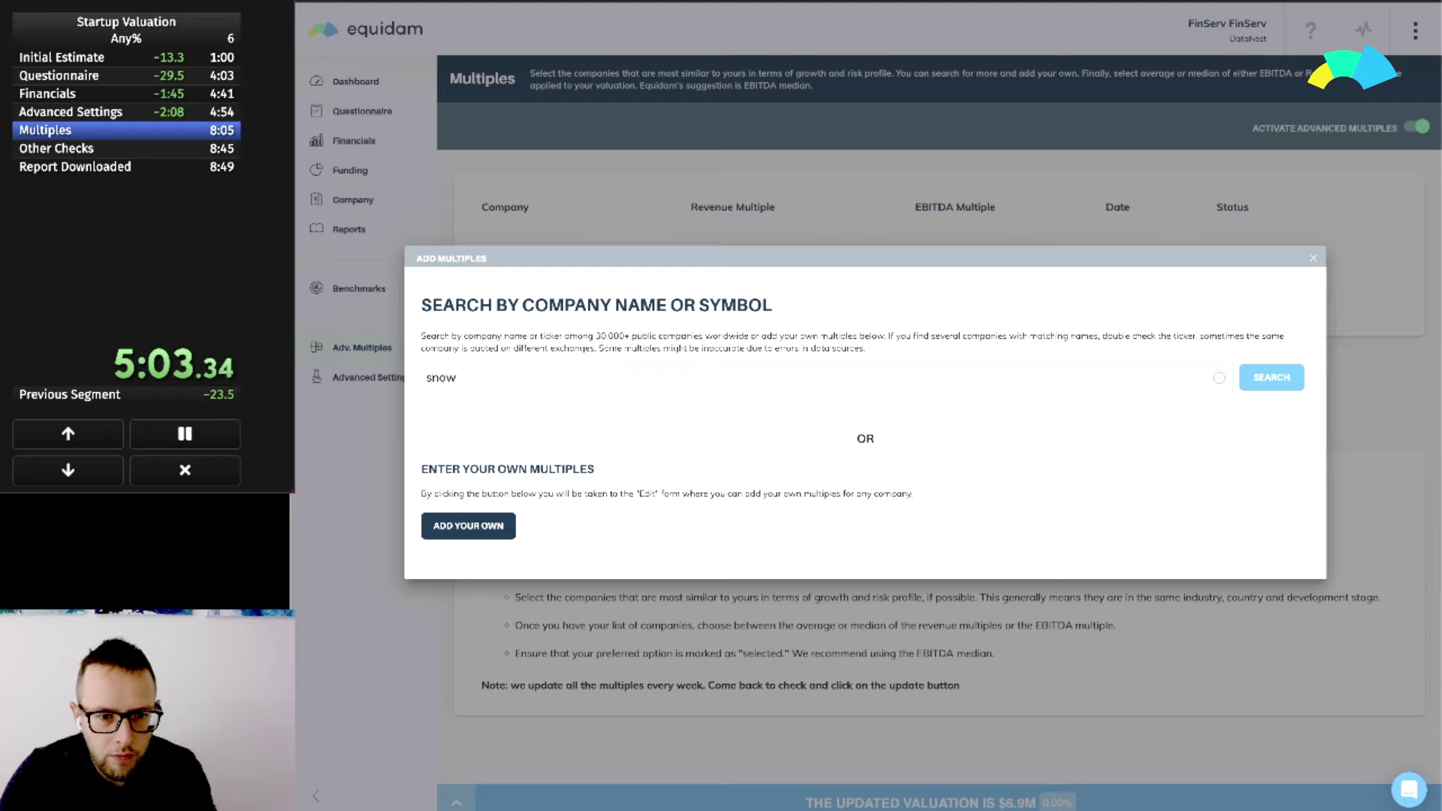
pyautogui.write('flake')
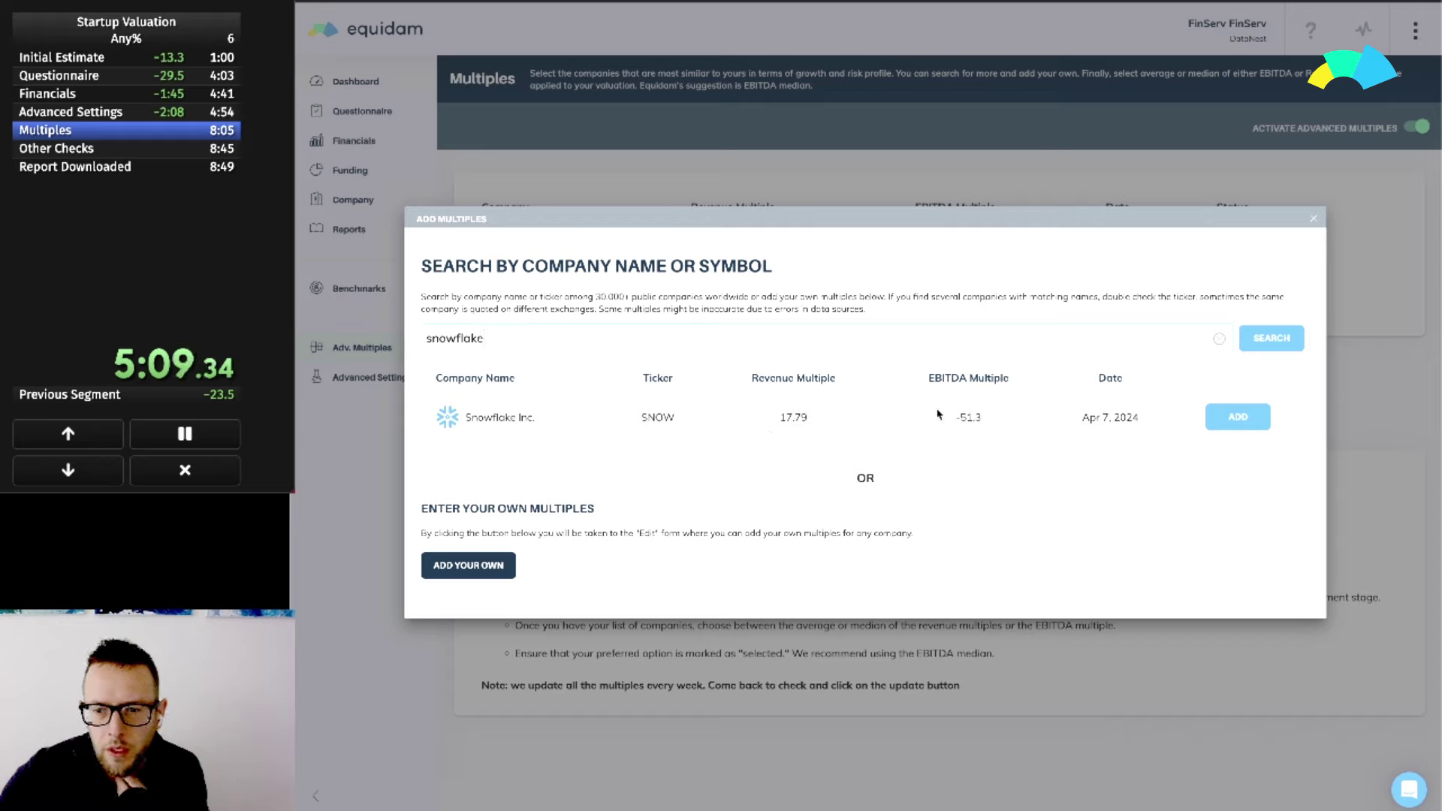
# Search the public companies for "amazon" and for "aws" as sources of comparable multiples
pyautogui.doubleClick(448, 337)
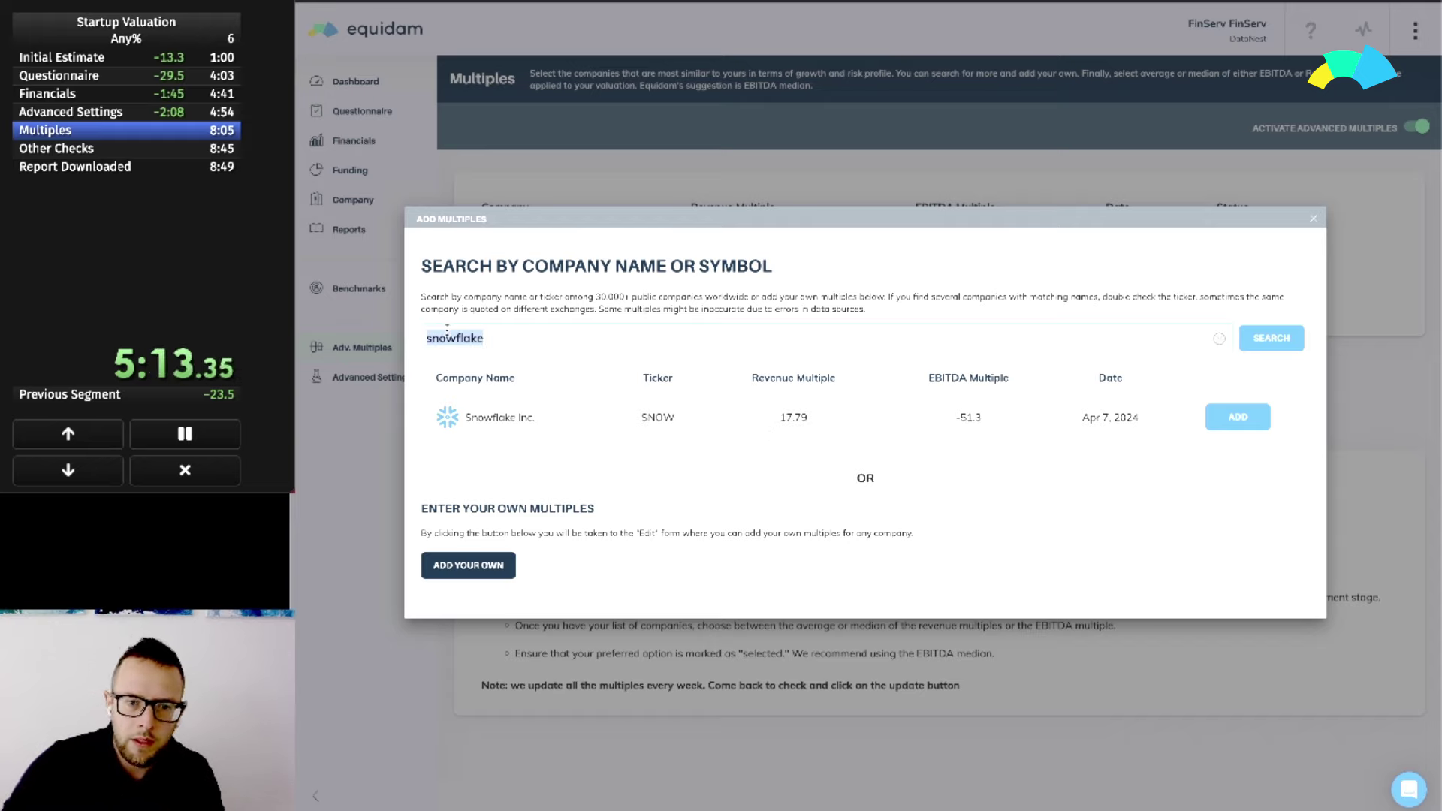
pyautogui.press('BackSpace')
pyautogui.write('amain')
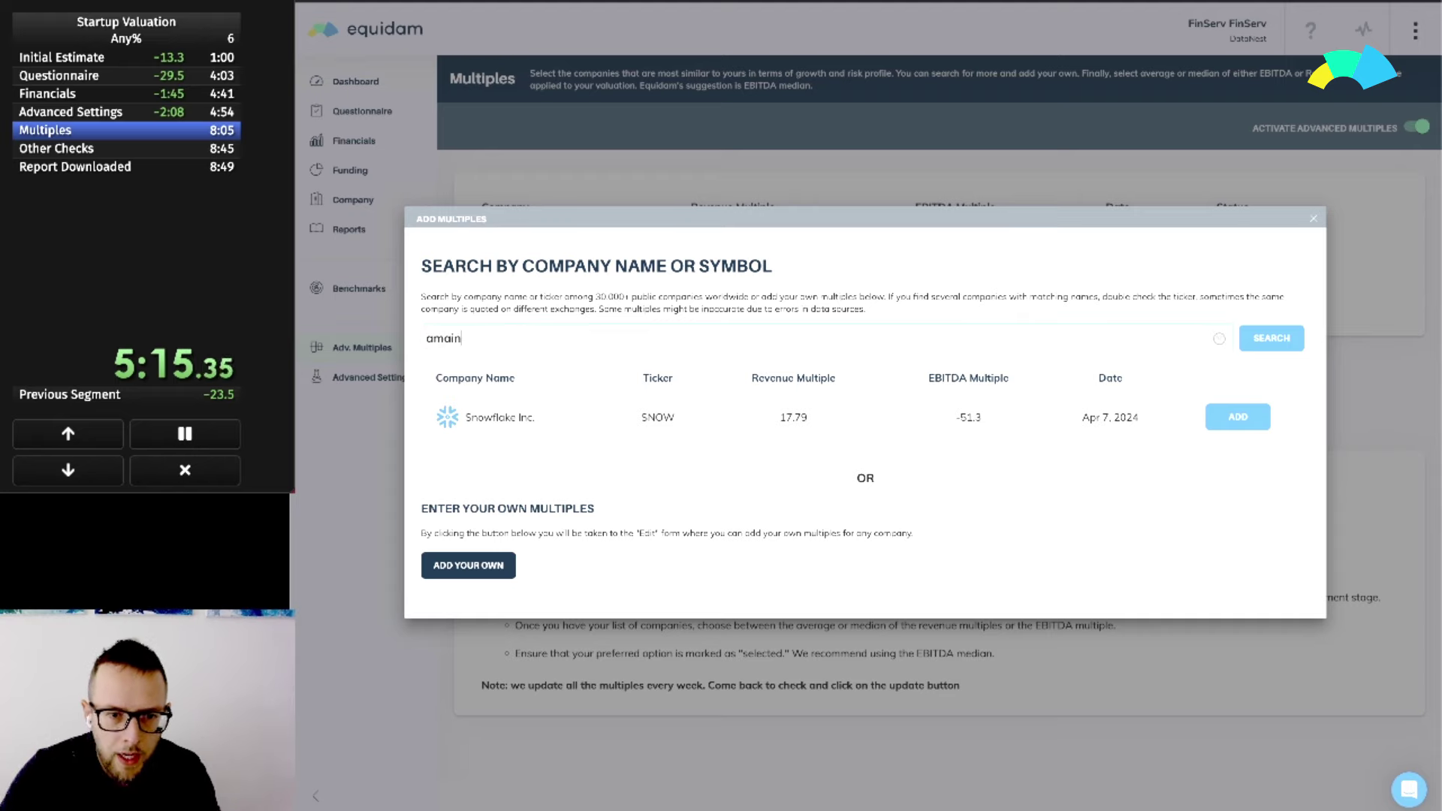
pyautogui.press('Return')
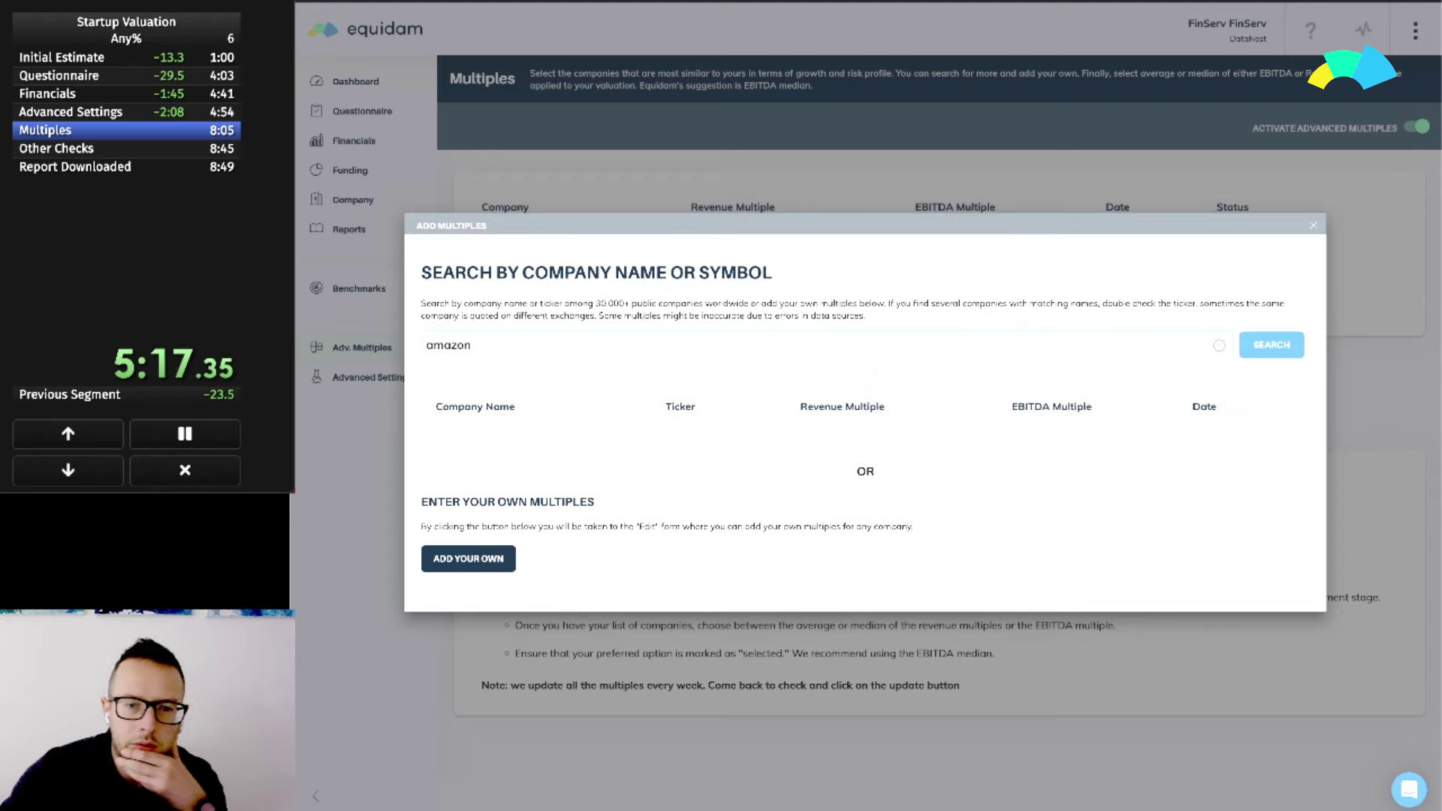
pyautogui.doubleClick(463, 326)
pyautogui.doubleClick(462, 316)
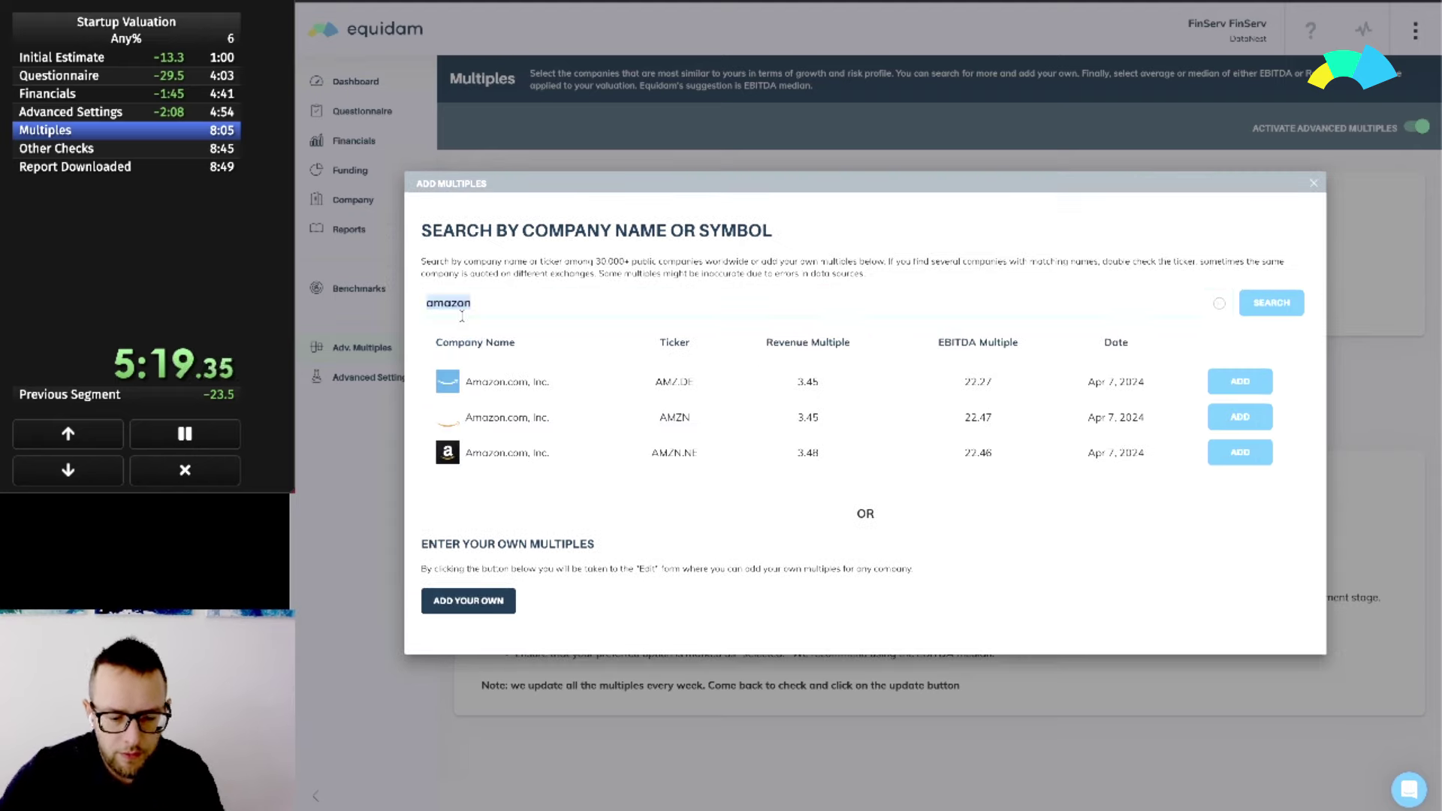
pyautogui.write('awsx')
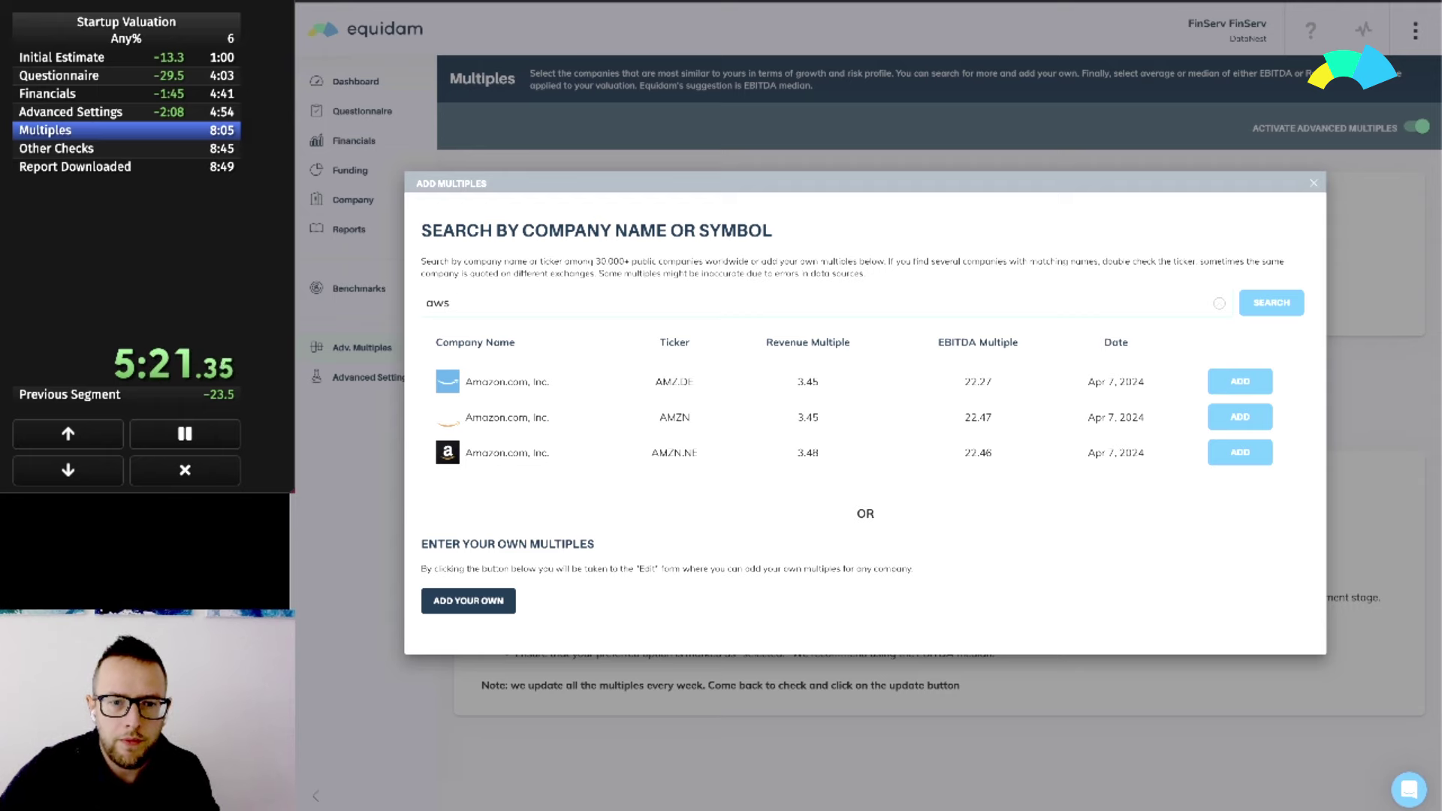
pyautogui.press('Return')
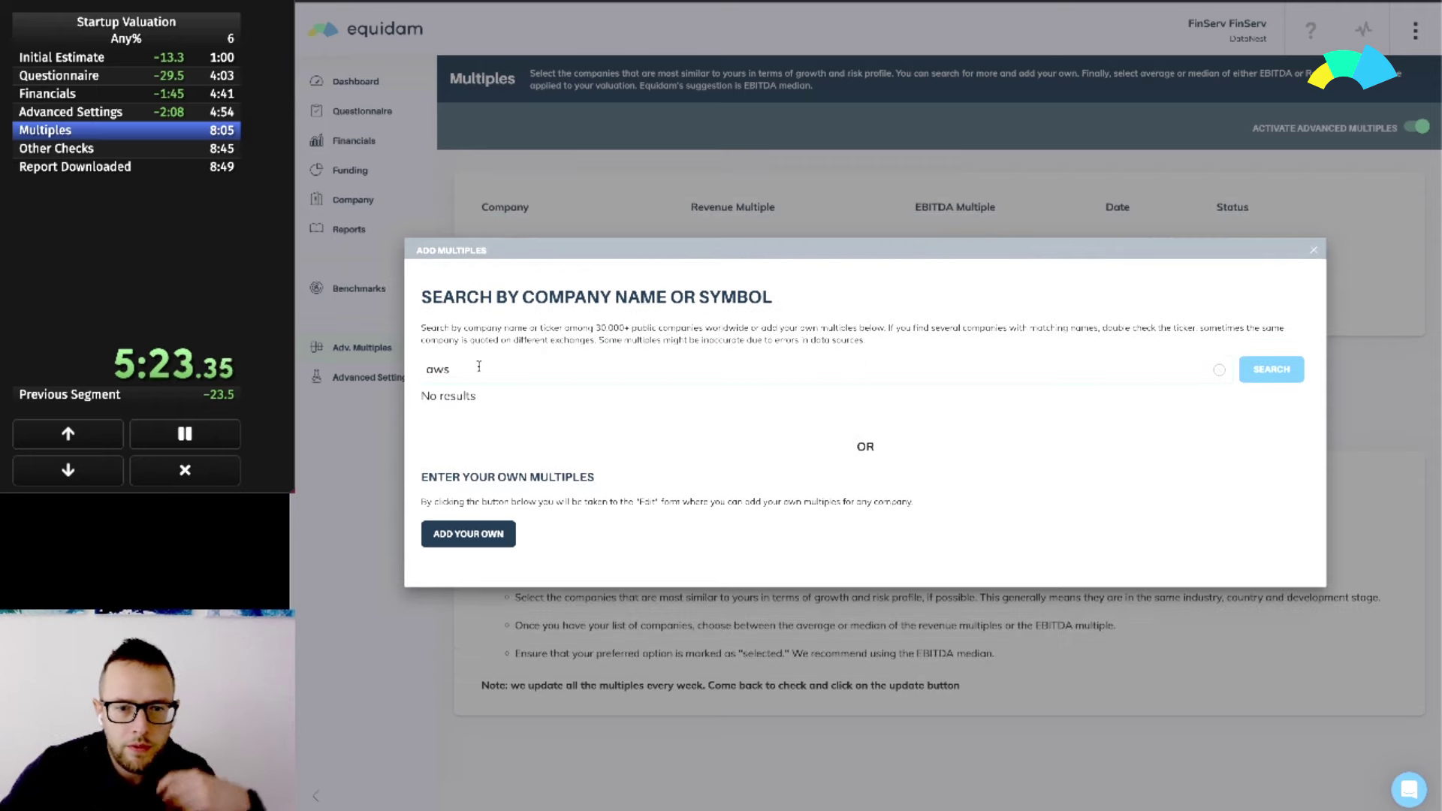
# Replace the company search term with "hetzner" to look for another source of comparable multiples
pyautogui.doubleClick(479, 368)
pyautogui.press('BackSpace')
pyautogui.write('het')
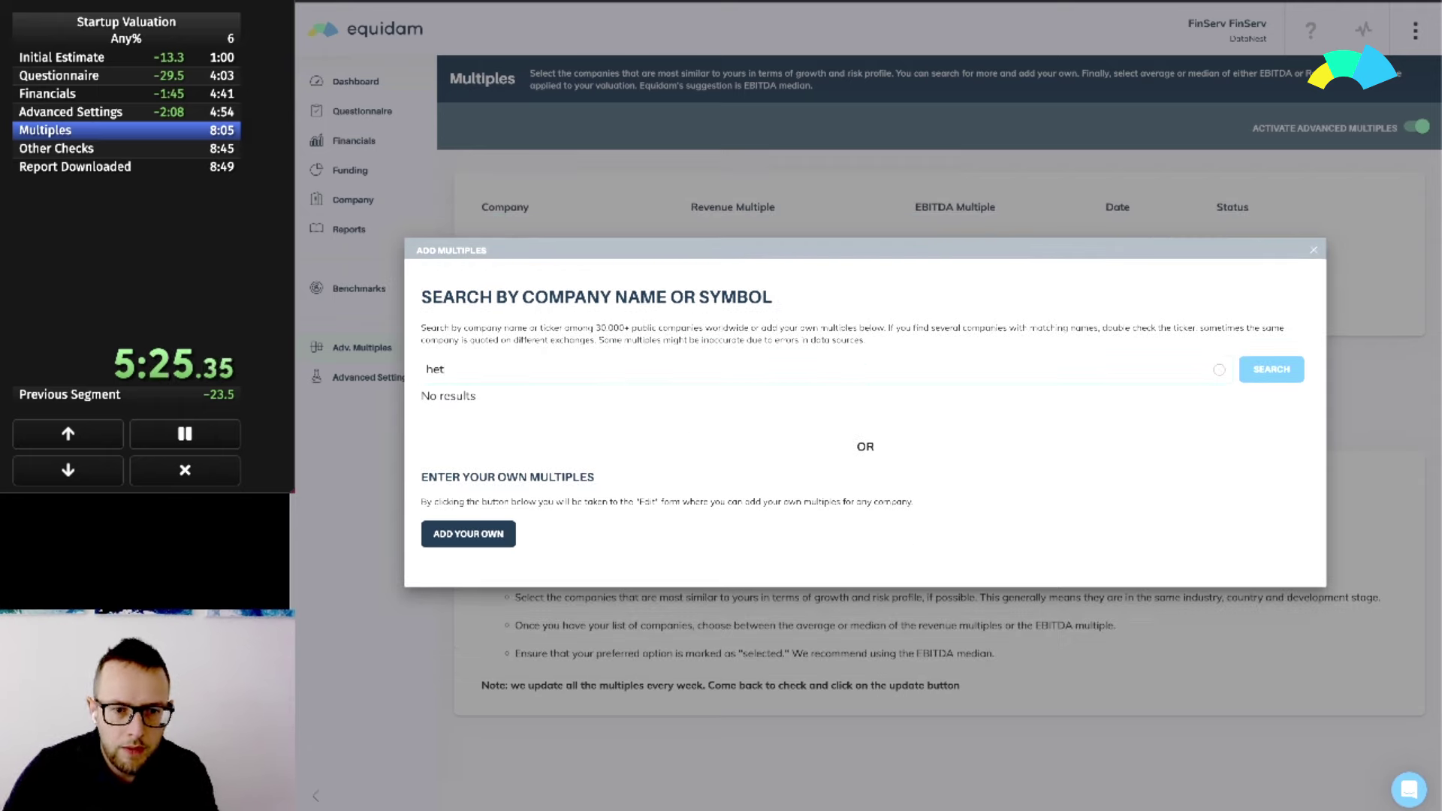
pyautogui.write('zner')
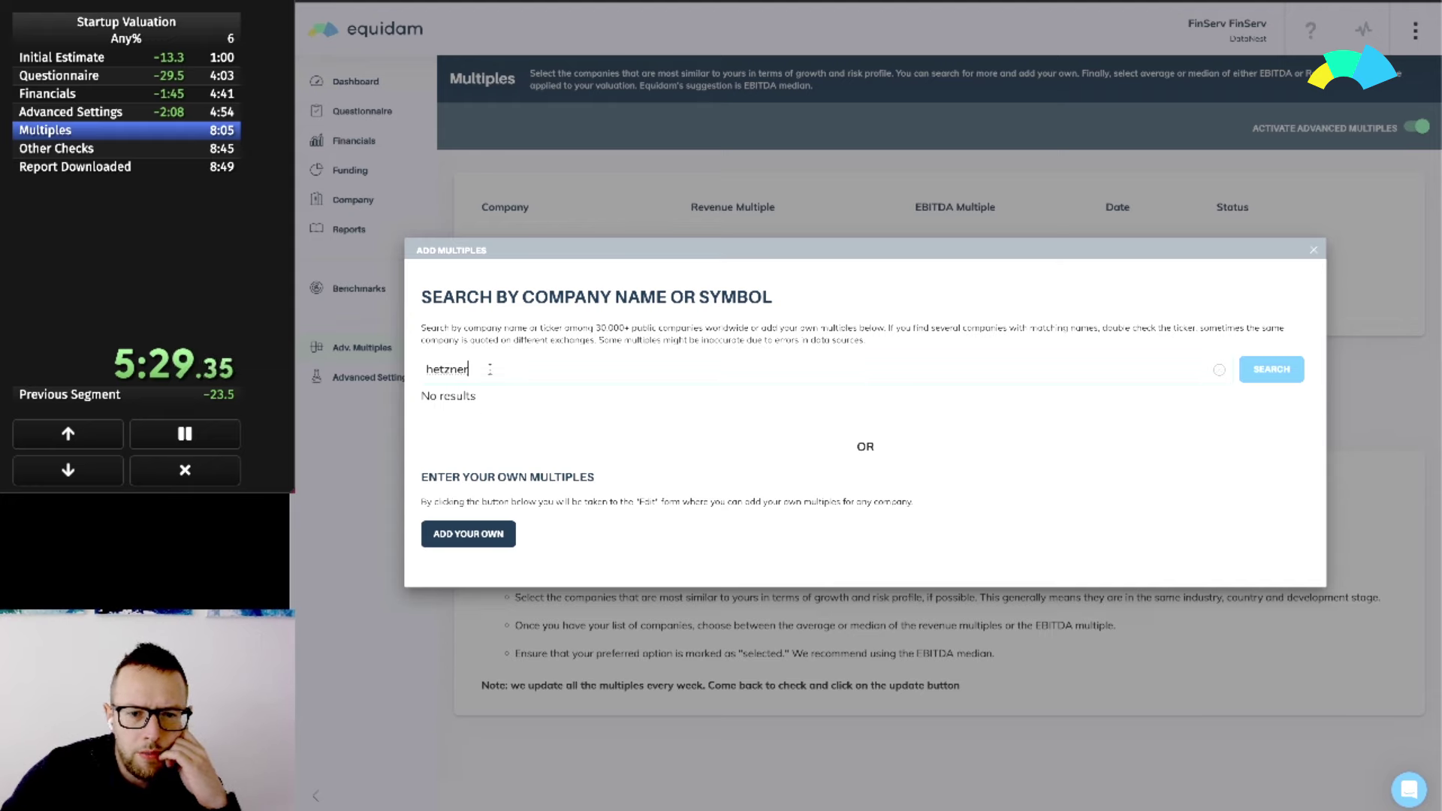
# Leave the company search without adding multiples, deactivate advanced multiples, and record the Multiples split on the timer
pyautogui.click(1311, 257)
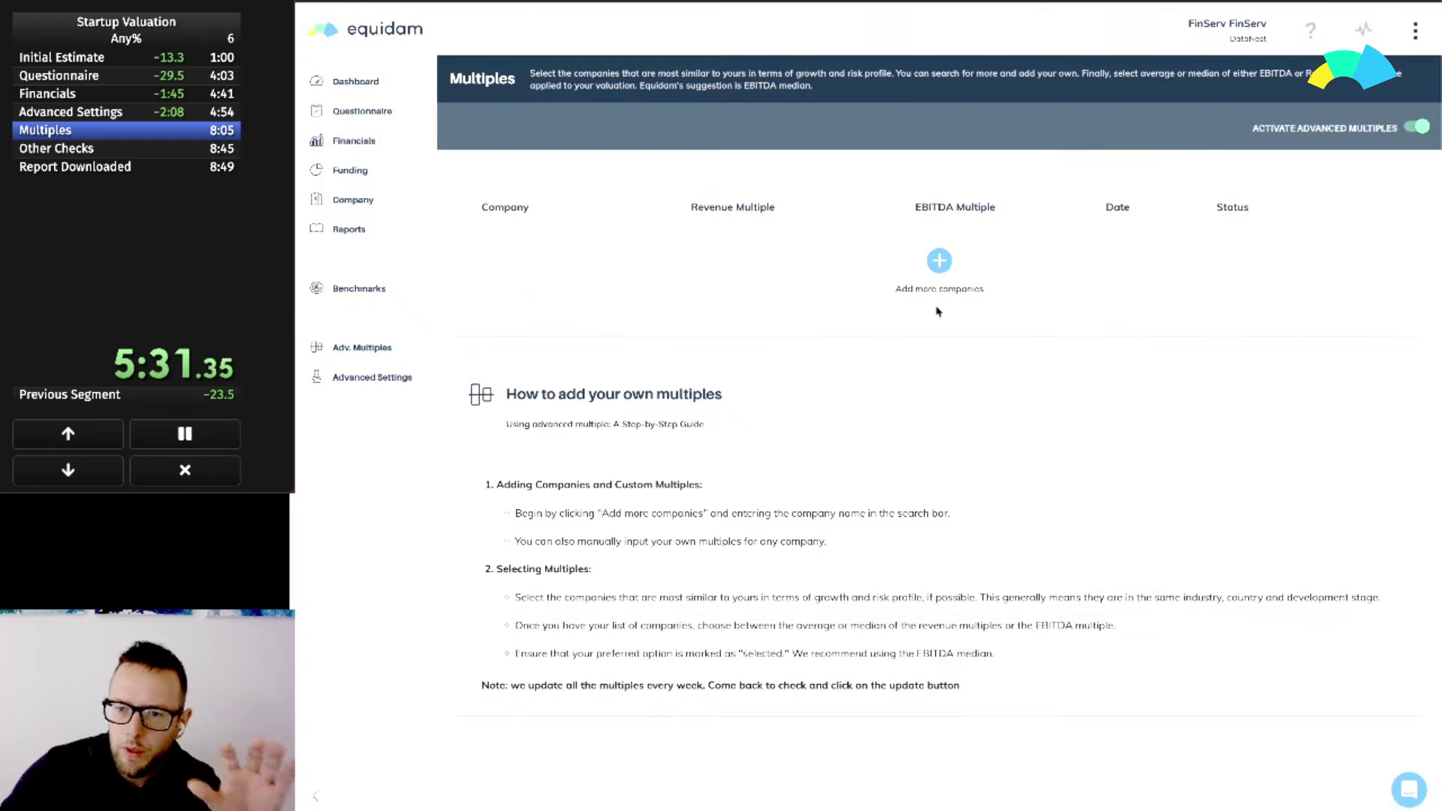
pyautogui.click(1412, 128)
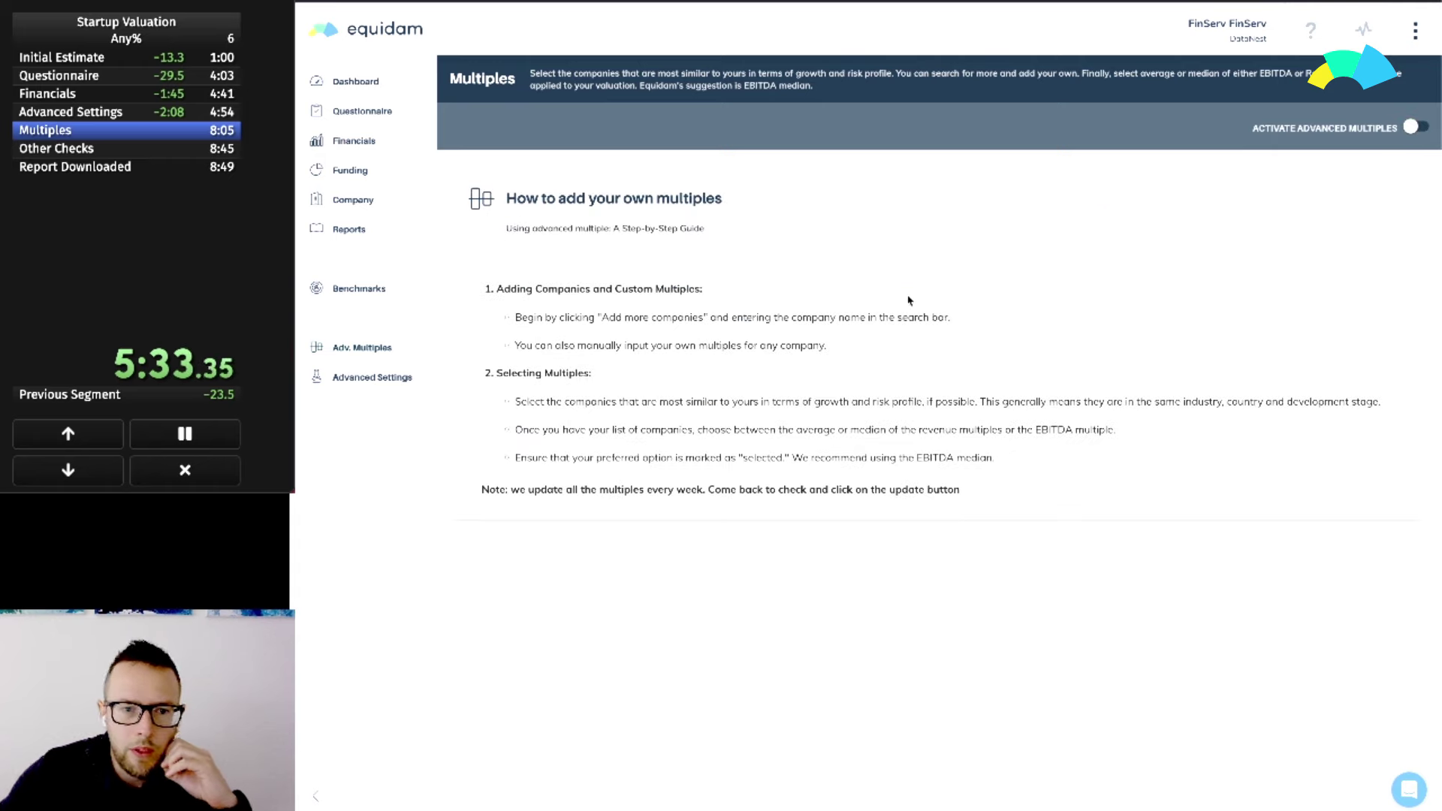
pyautogui.click(149, 250)
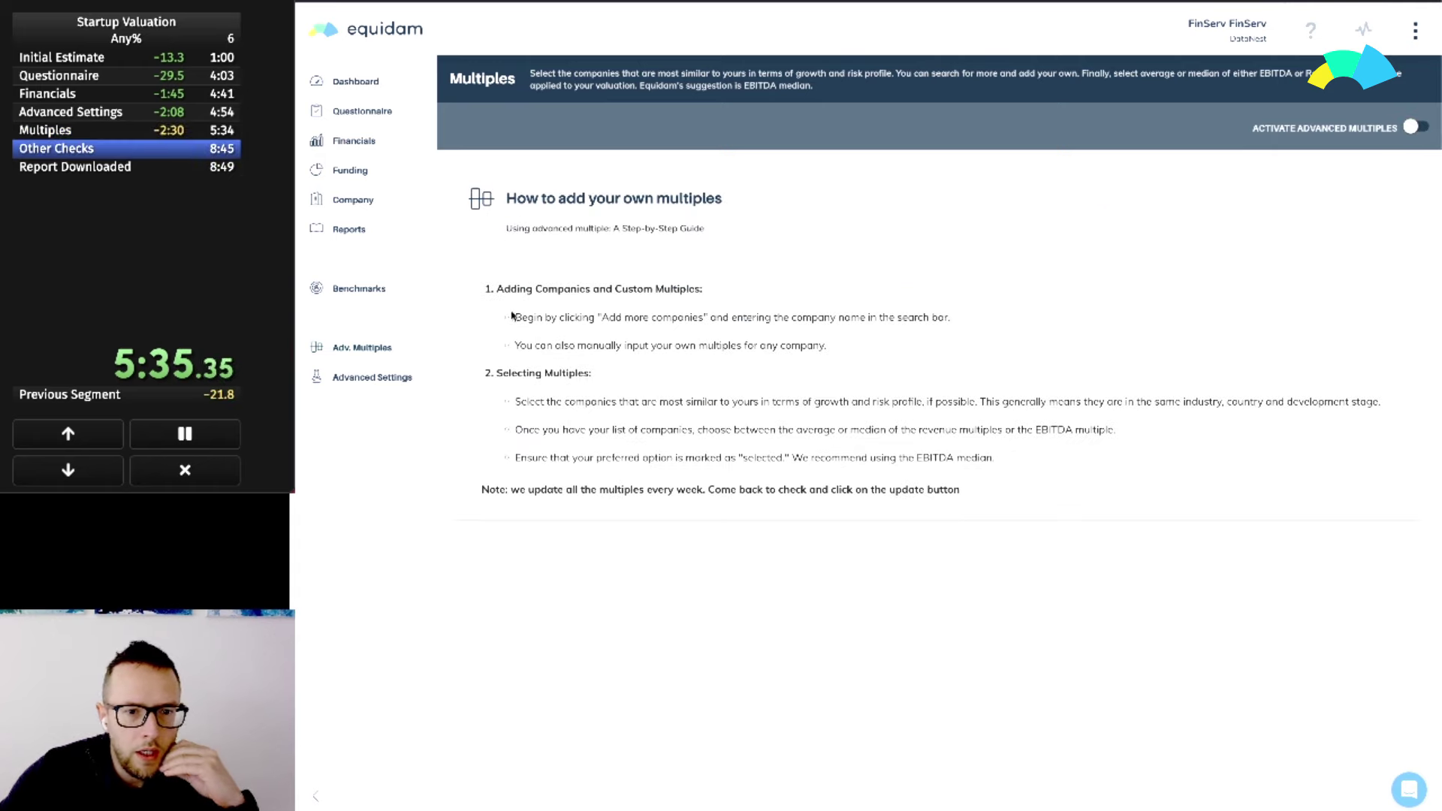
# Set the capital needed for the current funding round to $500,000
pyautogui.click(367, 172)
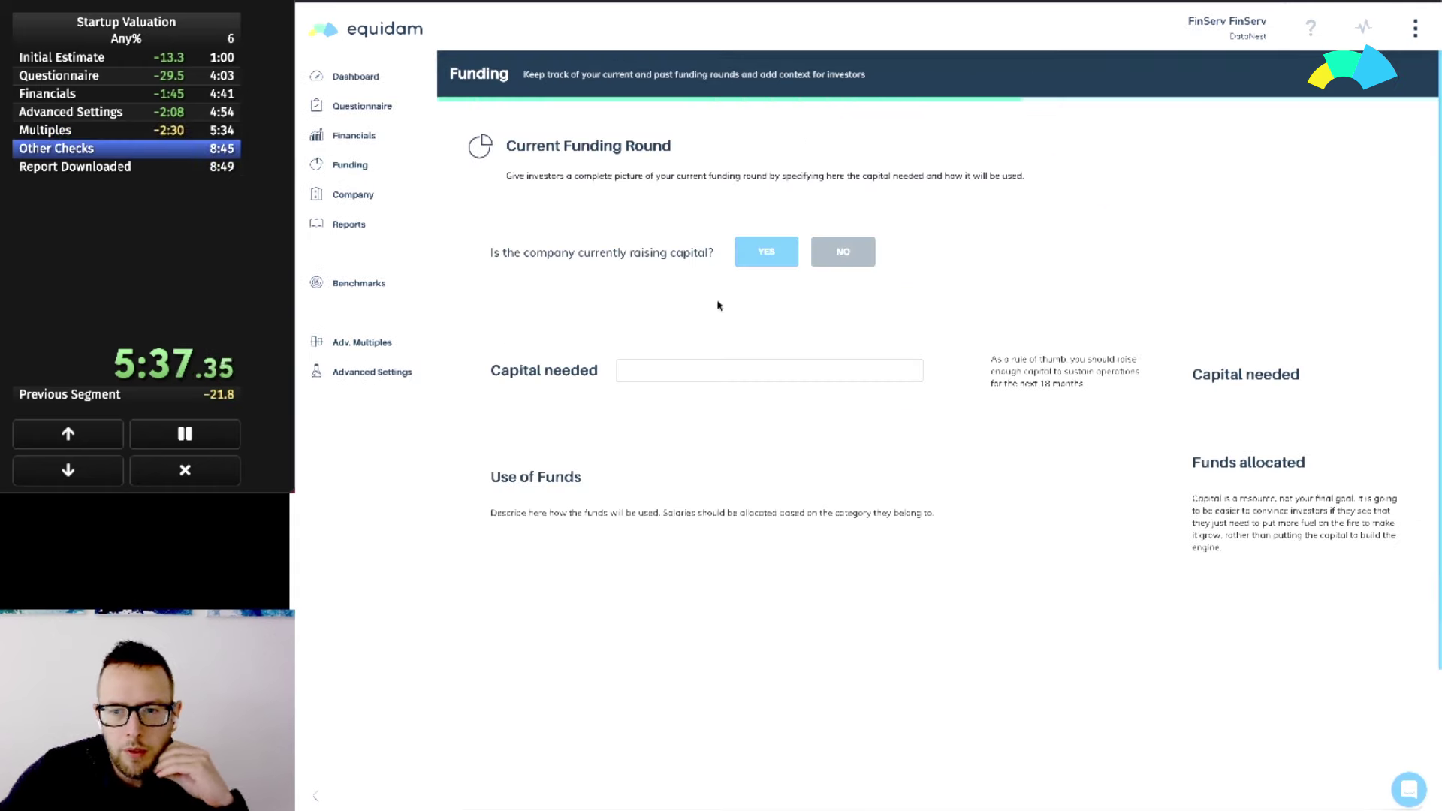
pyautogui.click(834, 372)
pyautogui.write('5')
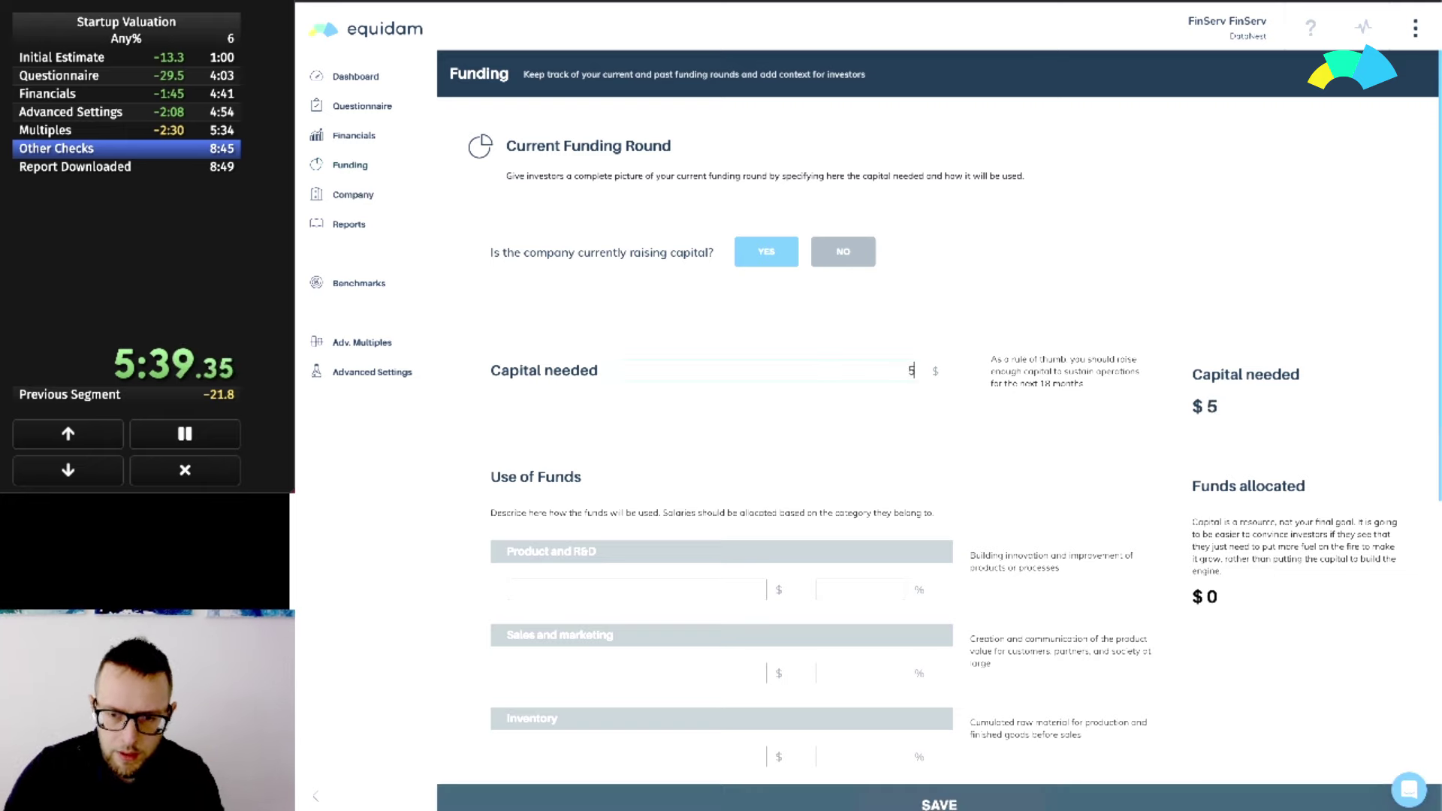
pyautogui.write('00,000')
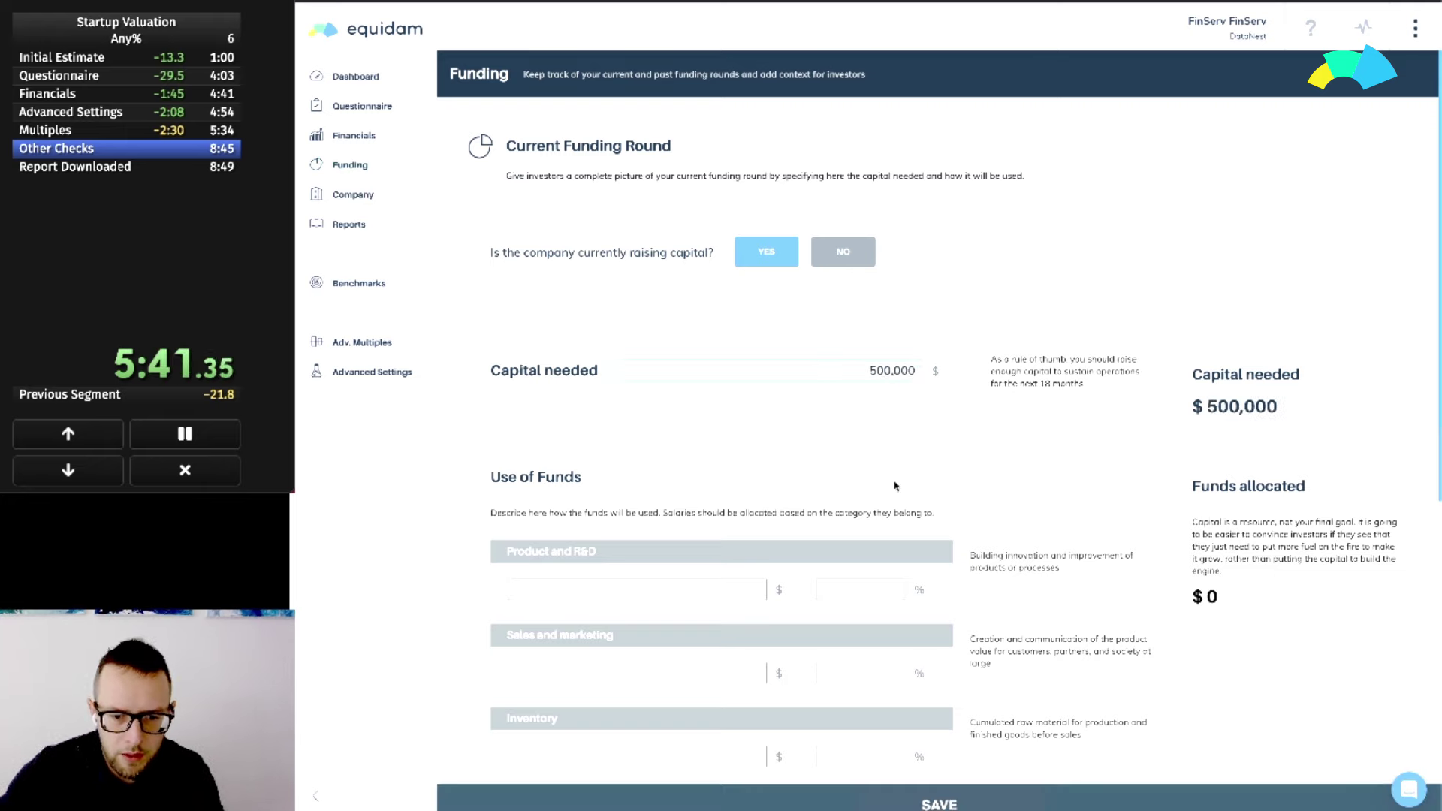
# Allocate the funds as 50% Product and R&D, 30% Sales and marketing, 0% Inventory and 20% Operations, and save the funding round
pyautogui.scroll(-2, 891, 483)
pyautogui.click(821, 426)
pyautogui.write('50')
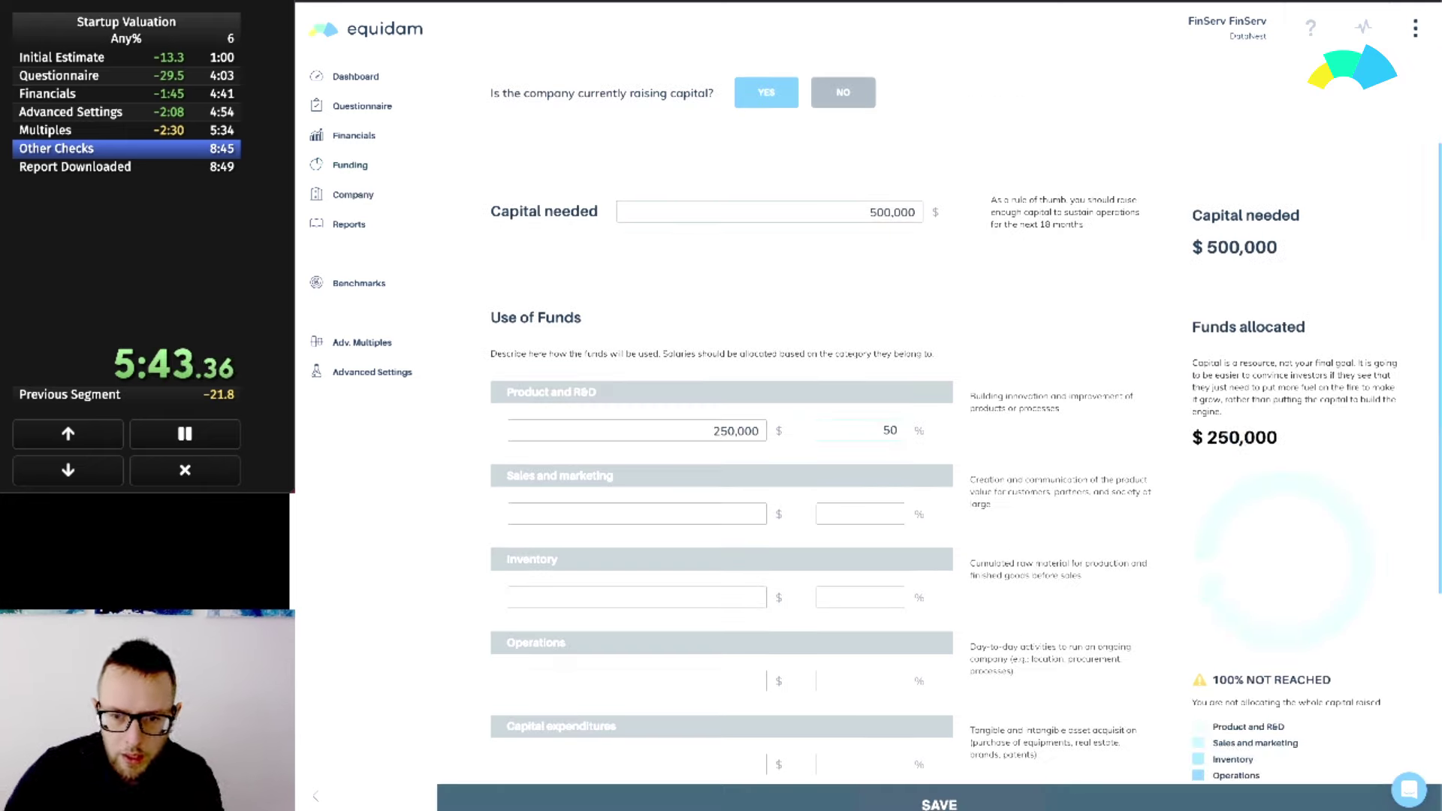
pyautogui.click(874, 509)
pyautogui.write('30')
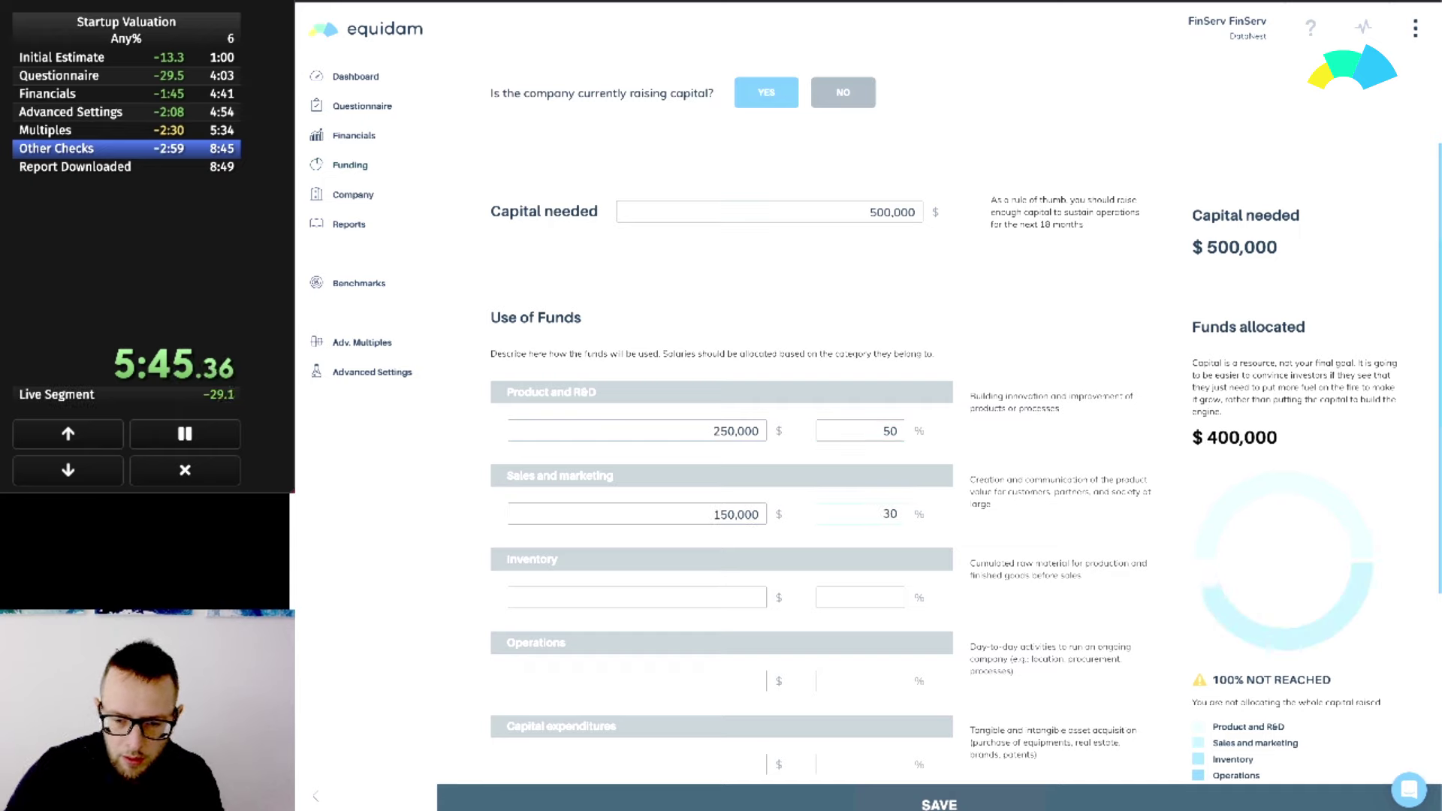
pyautogui.click(851, 599)
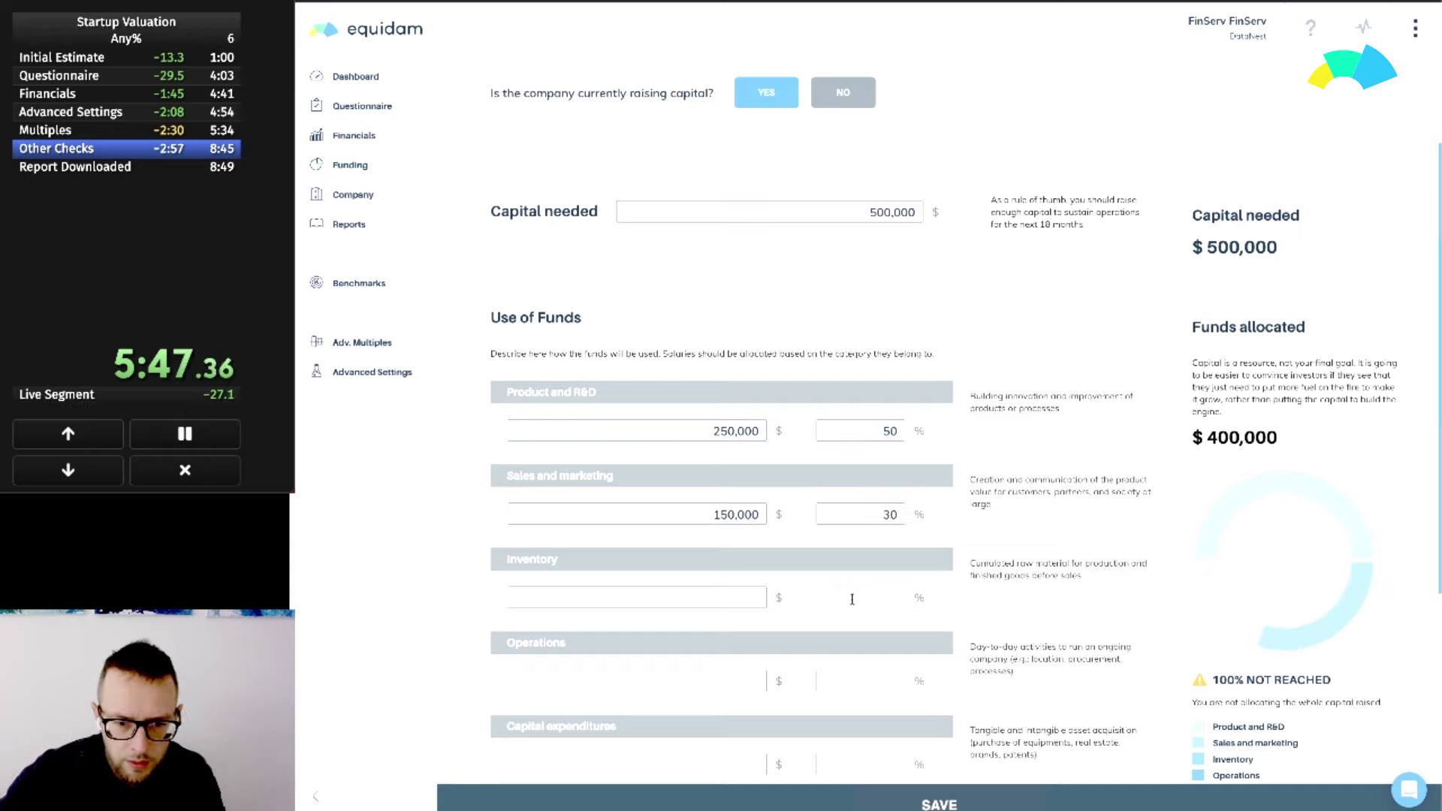
pyautogui.click(872, 680)
pyautogui.write('20')
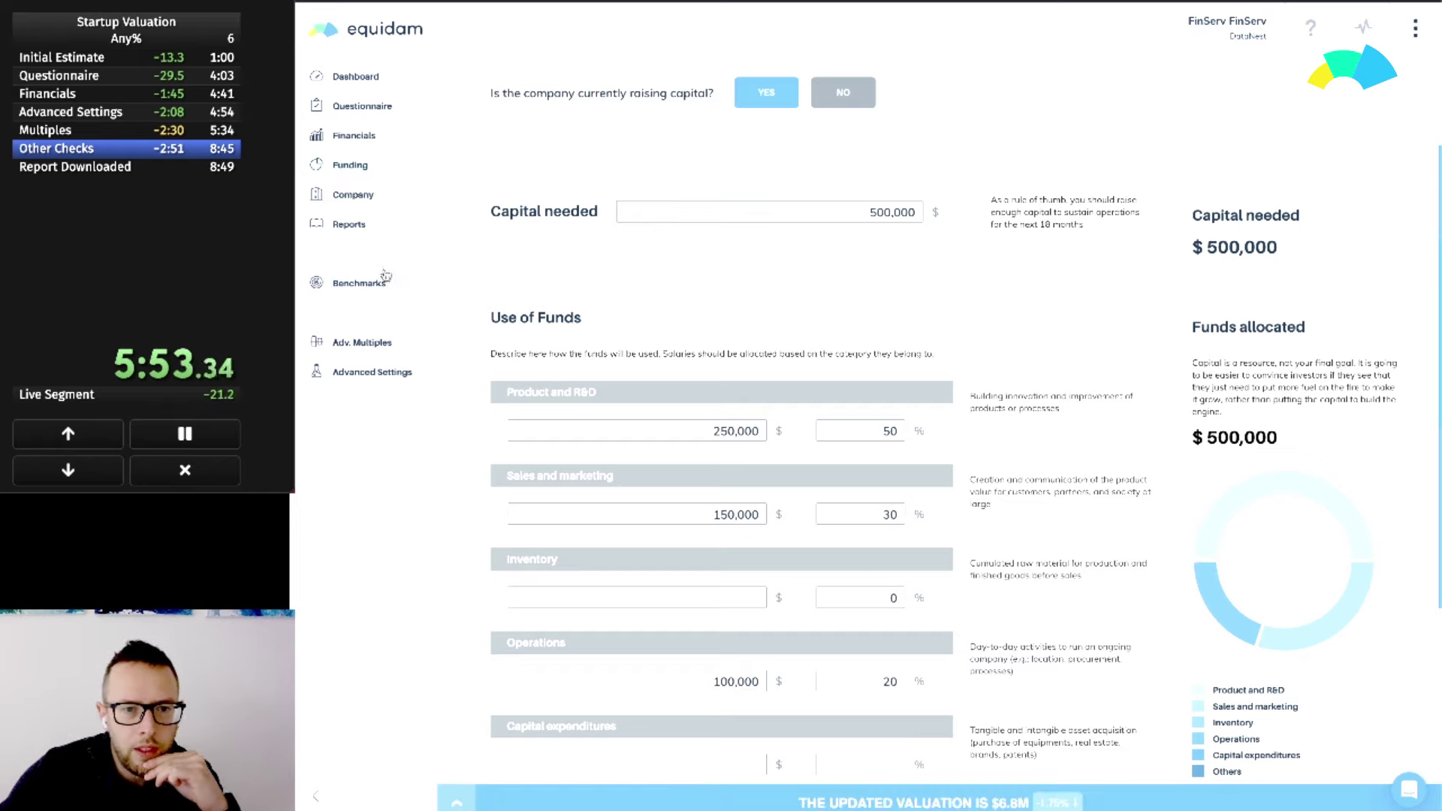
pyautogui.scroll(-5, 485, 468)
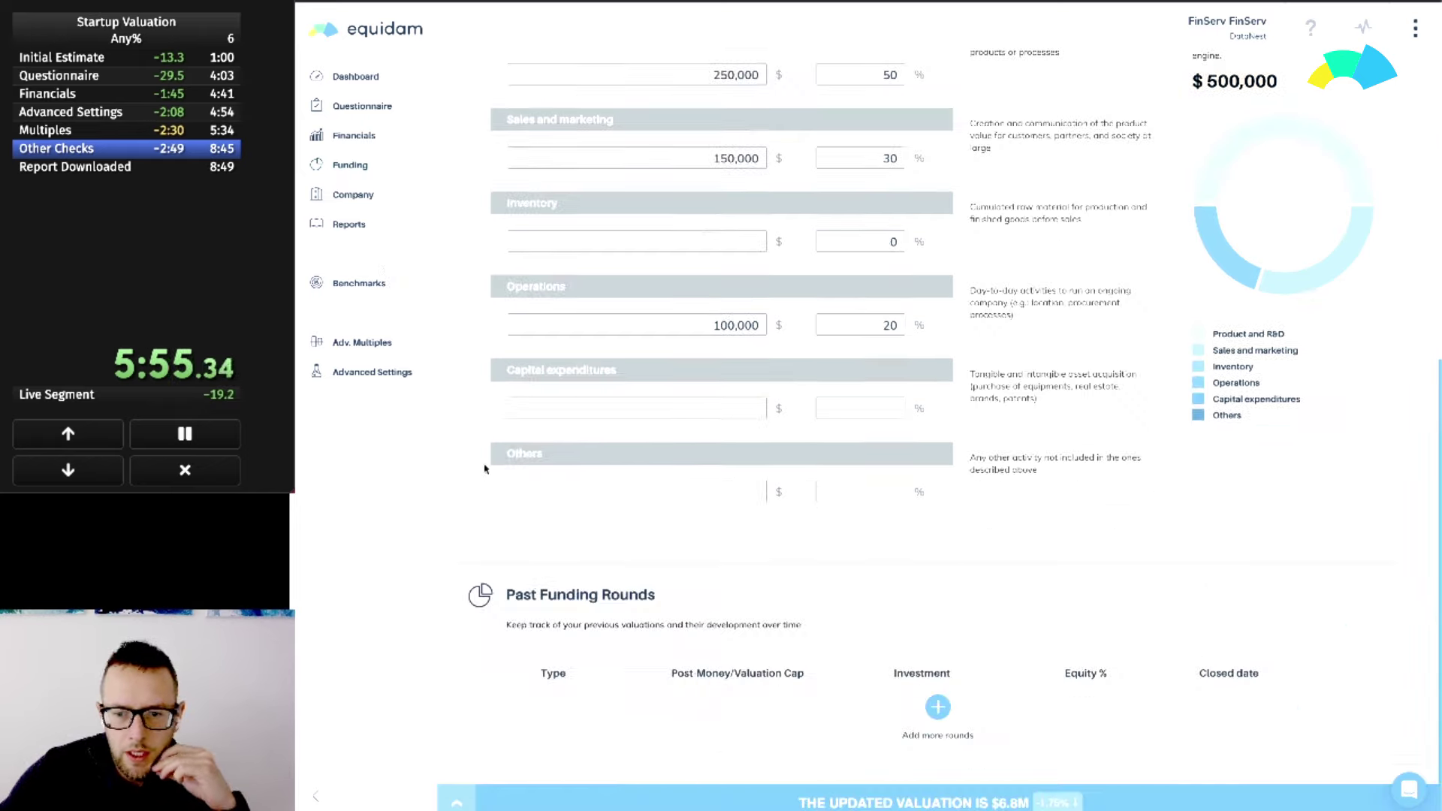
pyautogui.scroll(3, 461, 436)
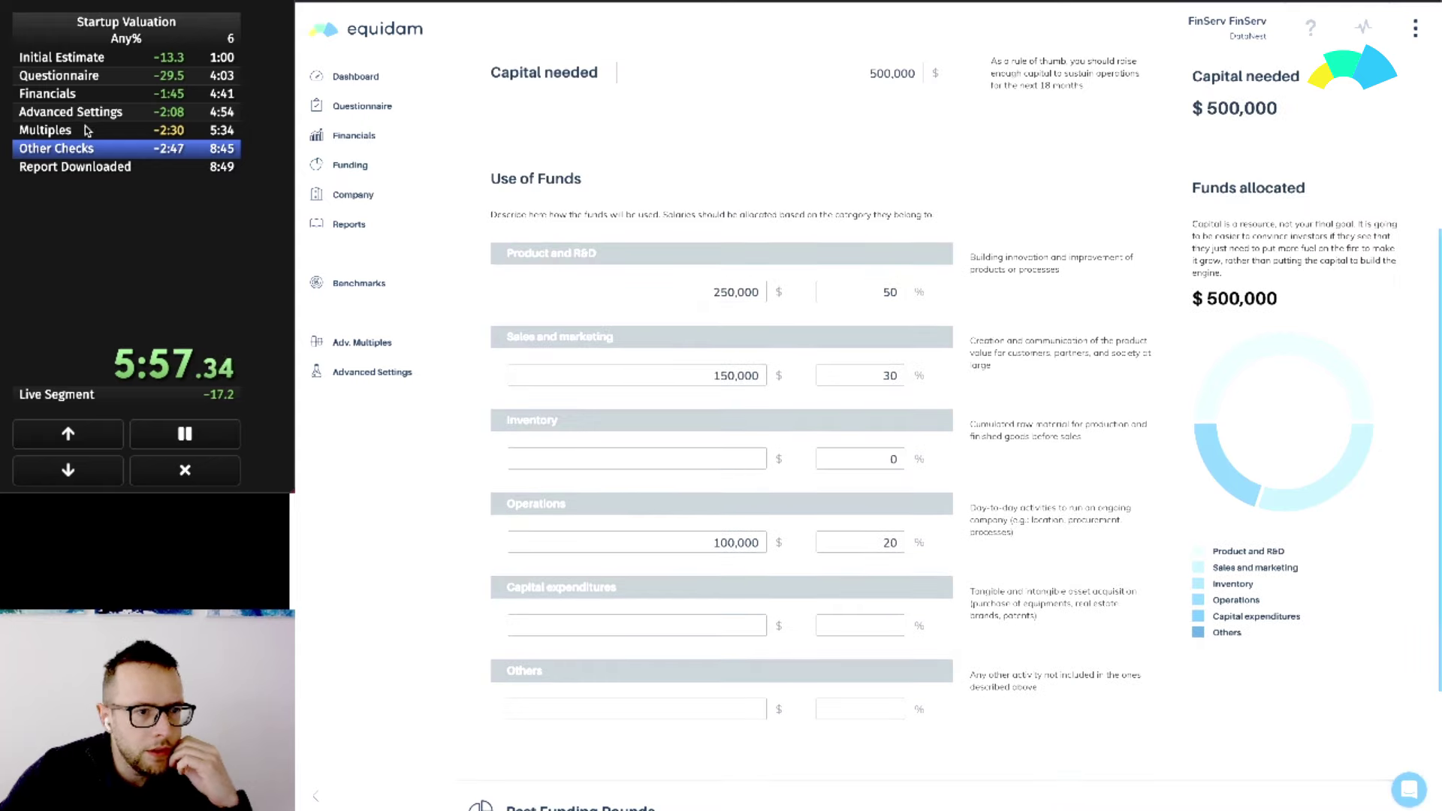
# Generate the valuation report with the default preferences, and record the Other Checks and Report Downloaded splits on the timer
pyautogui.click(412, 224)
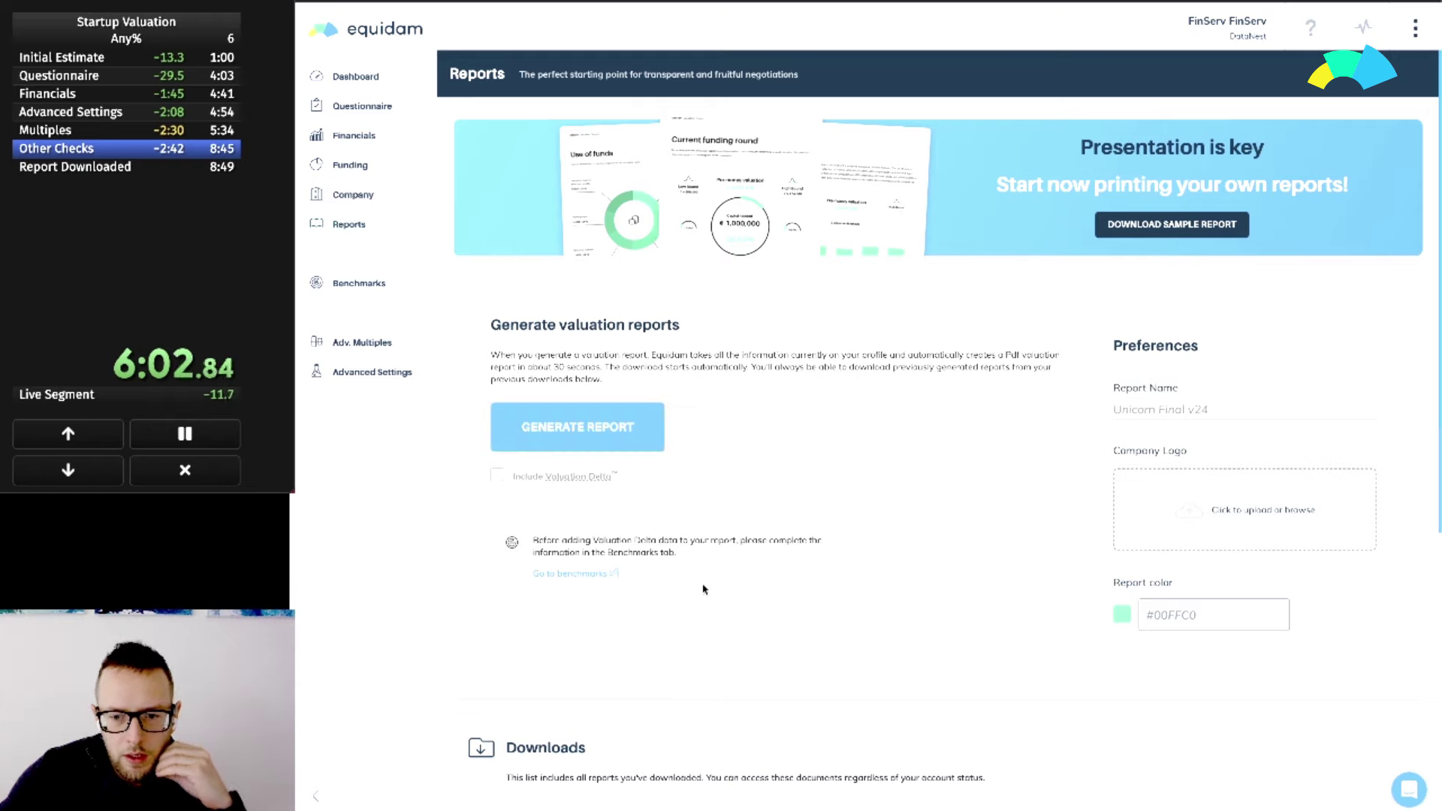
pyautogui.click(557, 430)
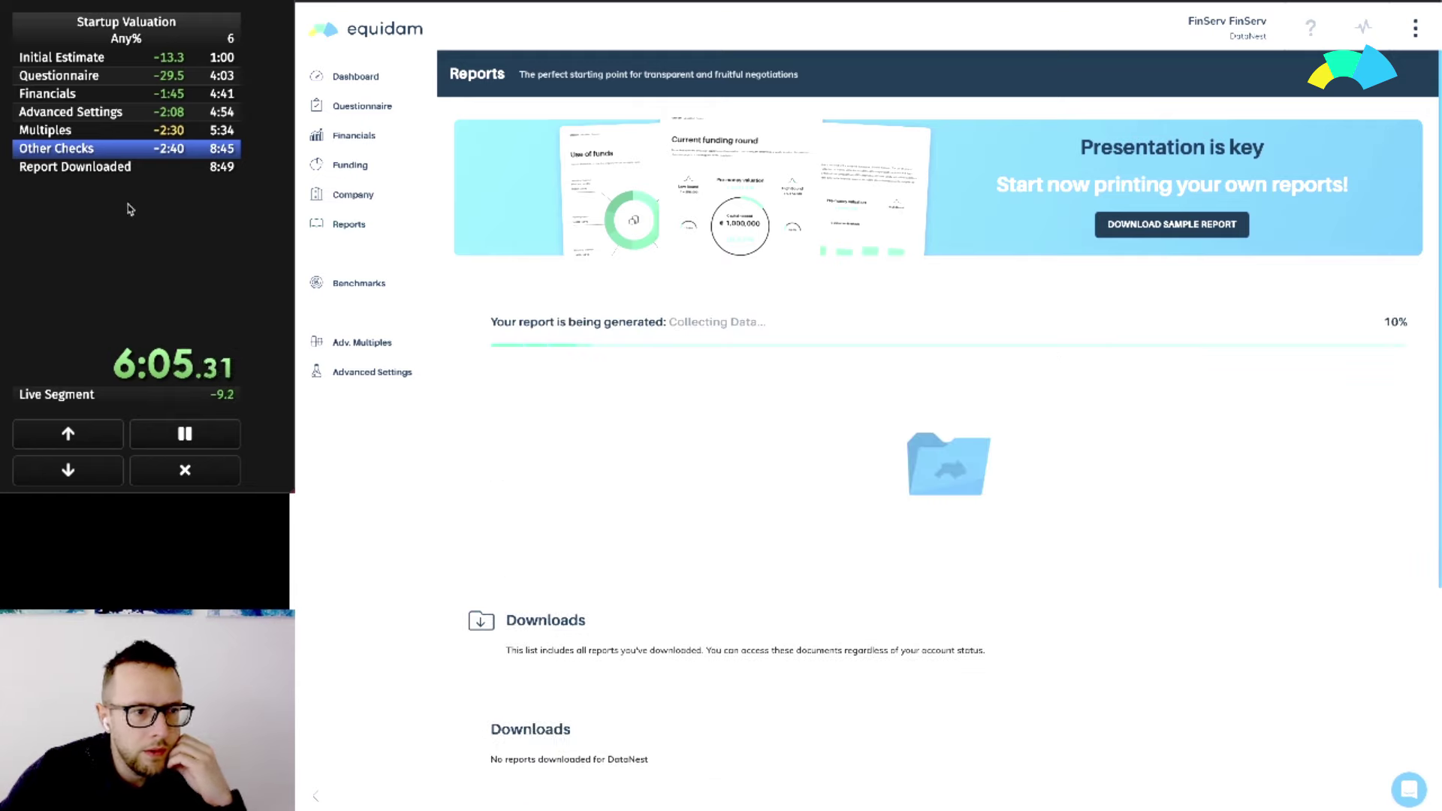
pyautogui.press('KP_1')
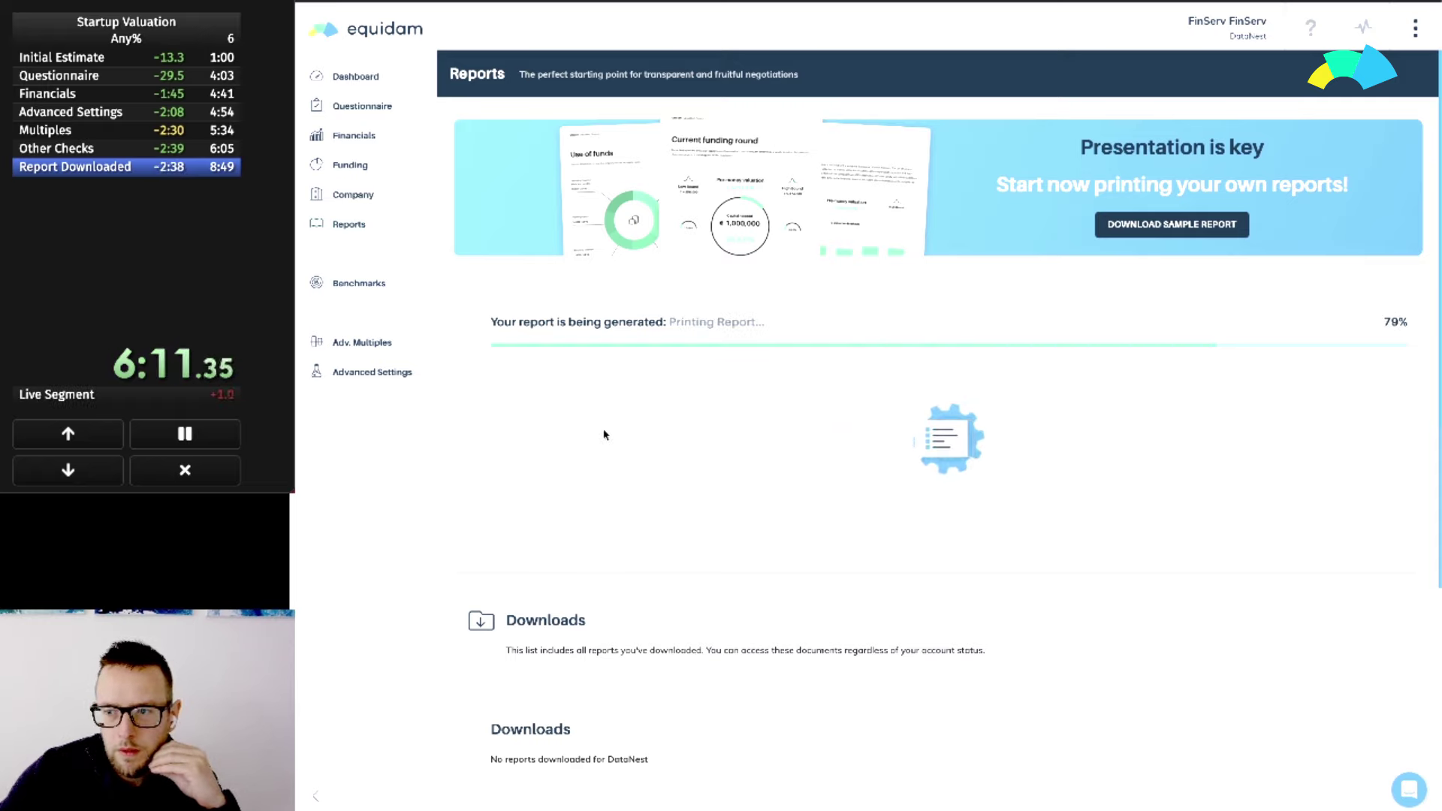
pyautogui.scroll(-5, 587, 429)
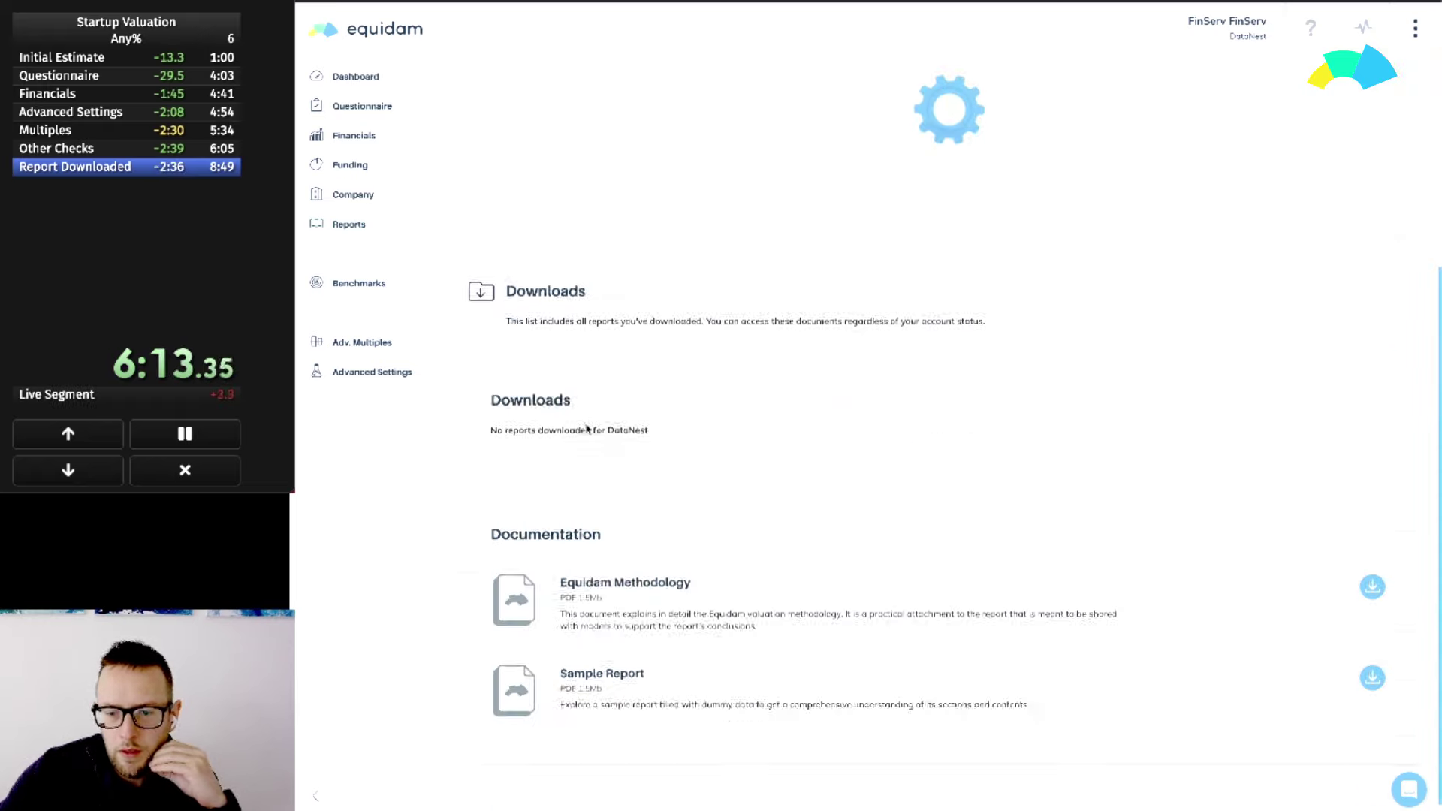
pyautogui.scroll(5, 588, 429)
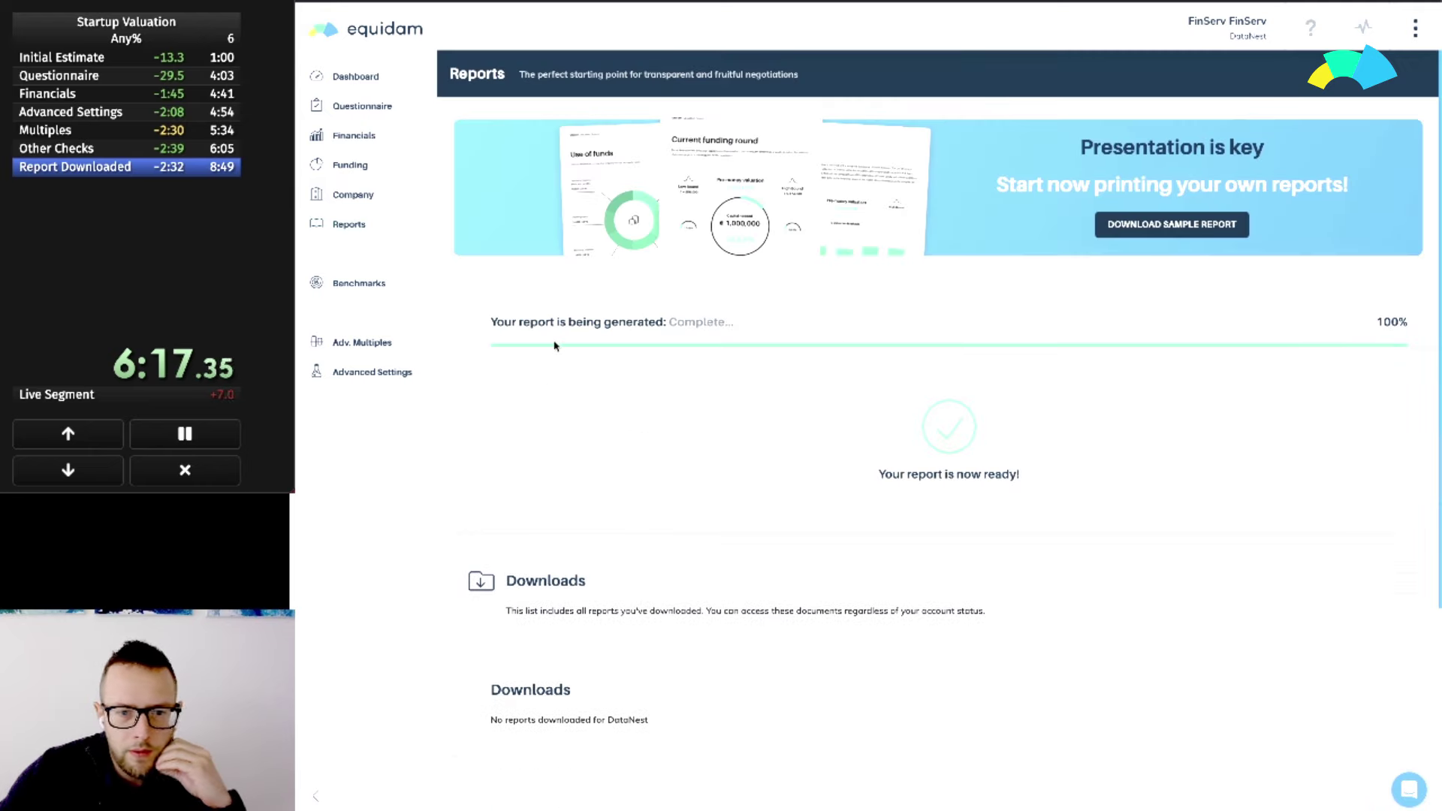
pyautogui.click(120, 284)
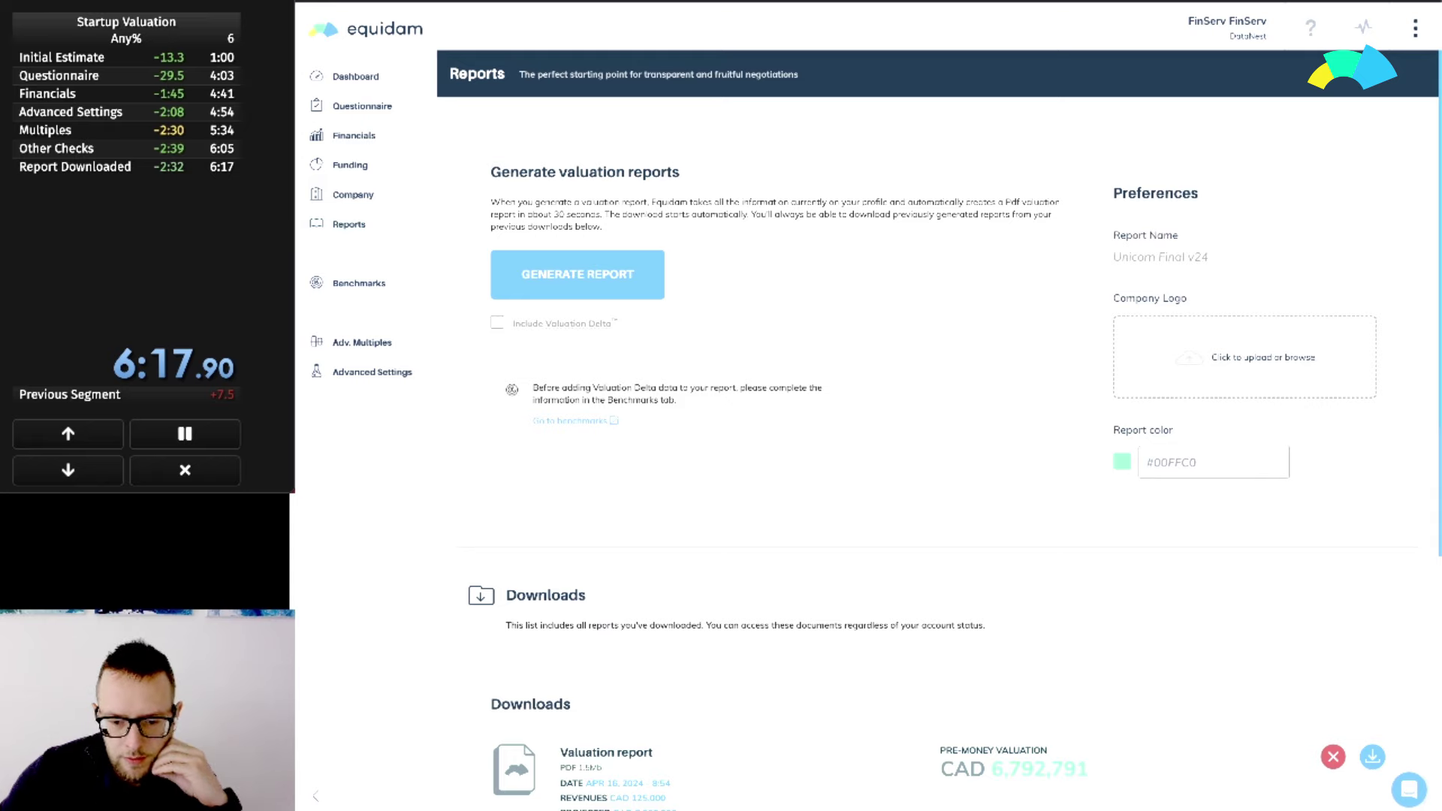
# Open the downloaded valuation report in the PDF viewer and go to its Valuation page
pyautogui.click(672, 807)
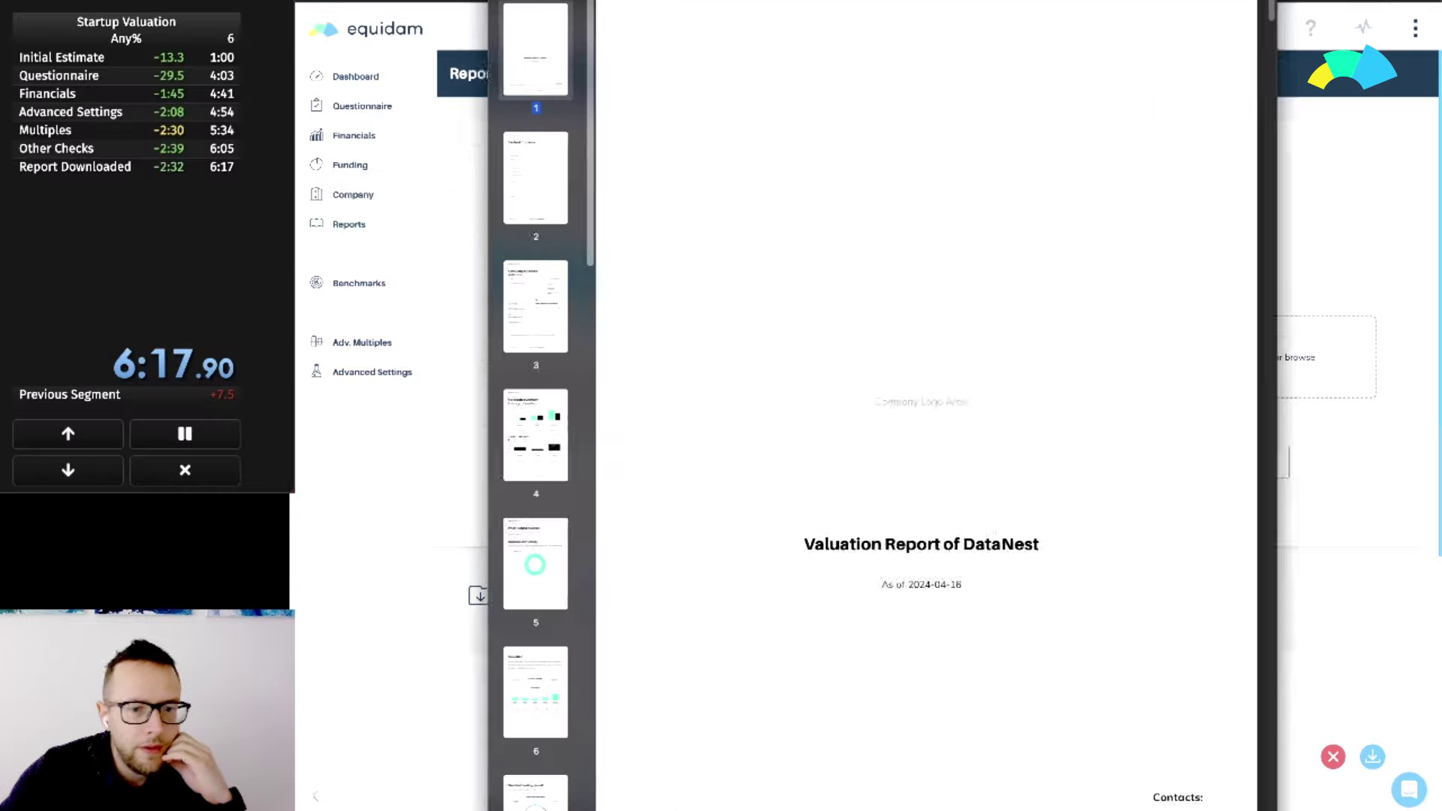
pyautogui.scroll(-9, 750, 542)
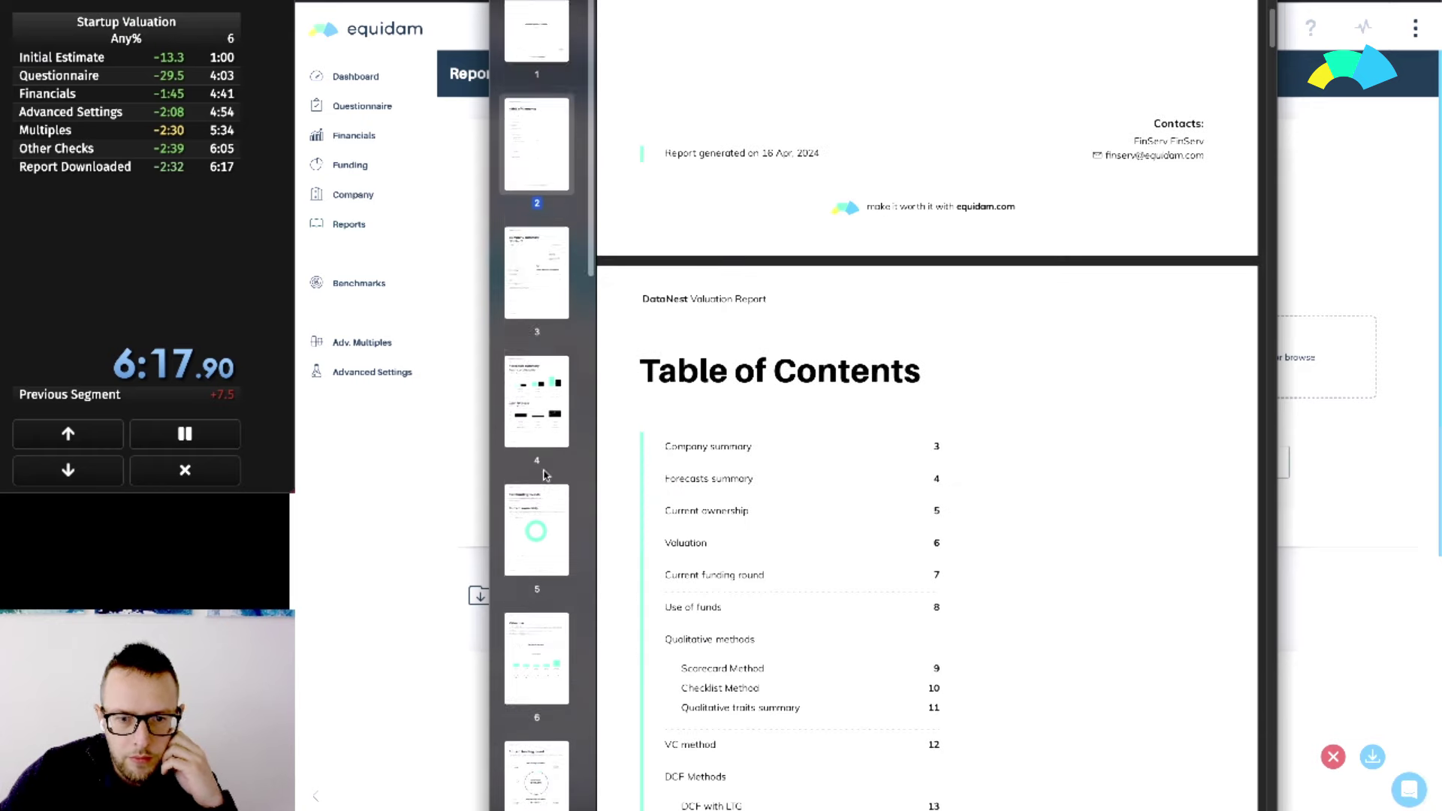
pyautogui.scroll(-3, 560, 518)
pyautogui.click(546, 577)
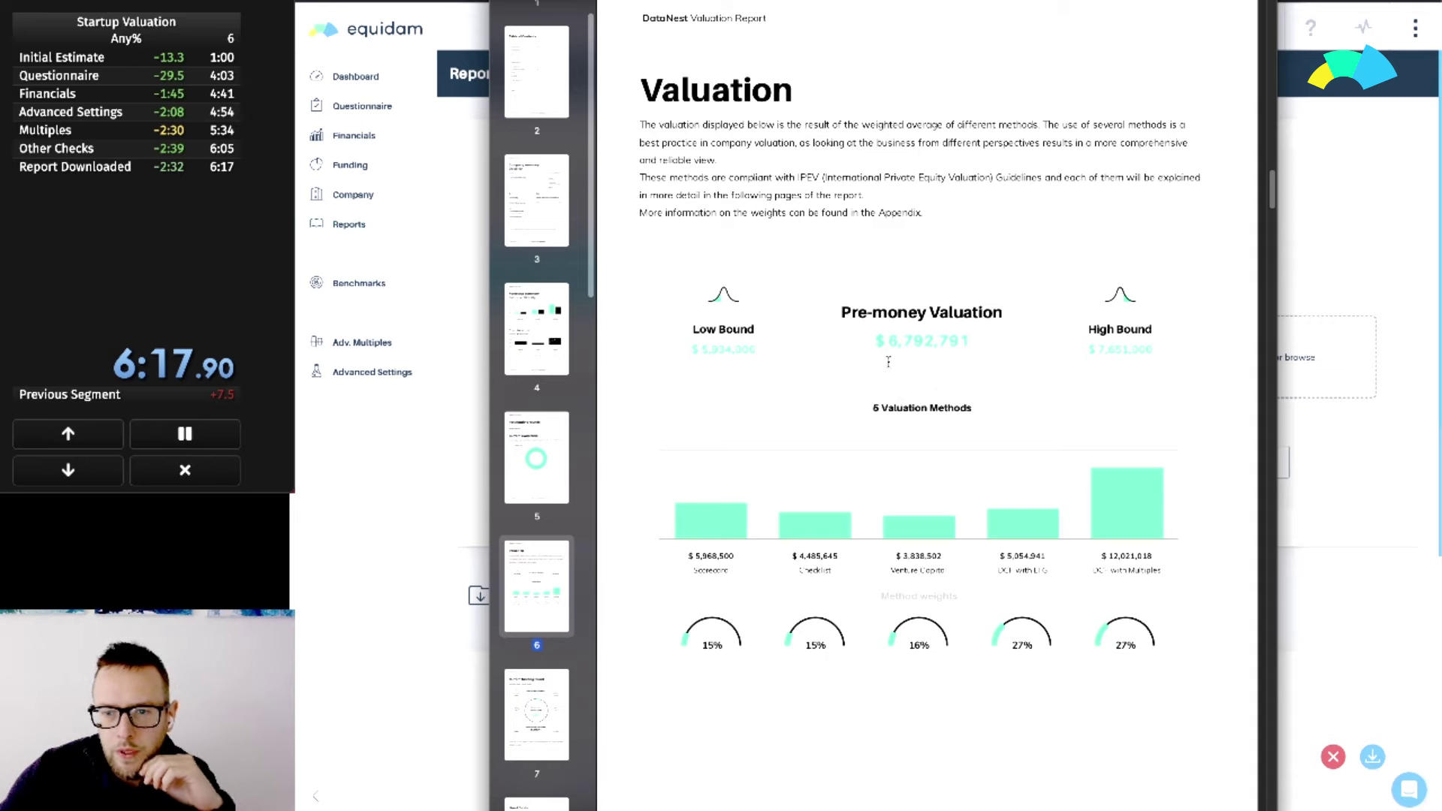
# Examine the report's valuation summary, current funding round and DCF method pages
pyautogui.scroll(-1, 889, 372)
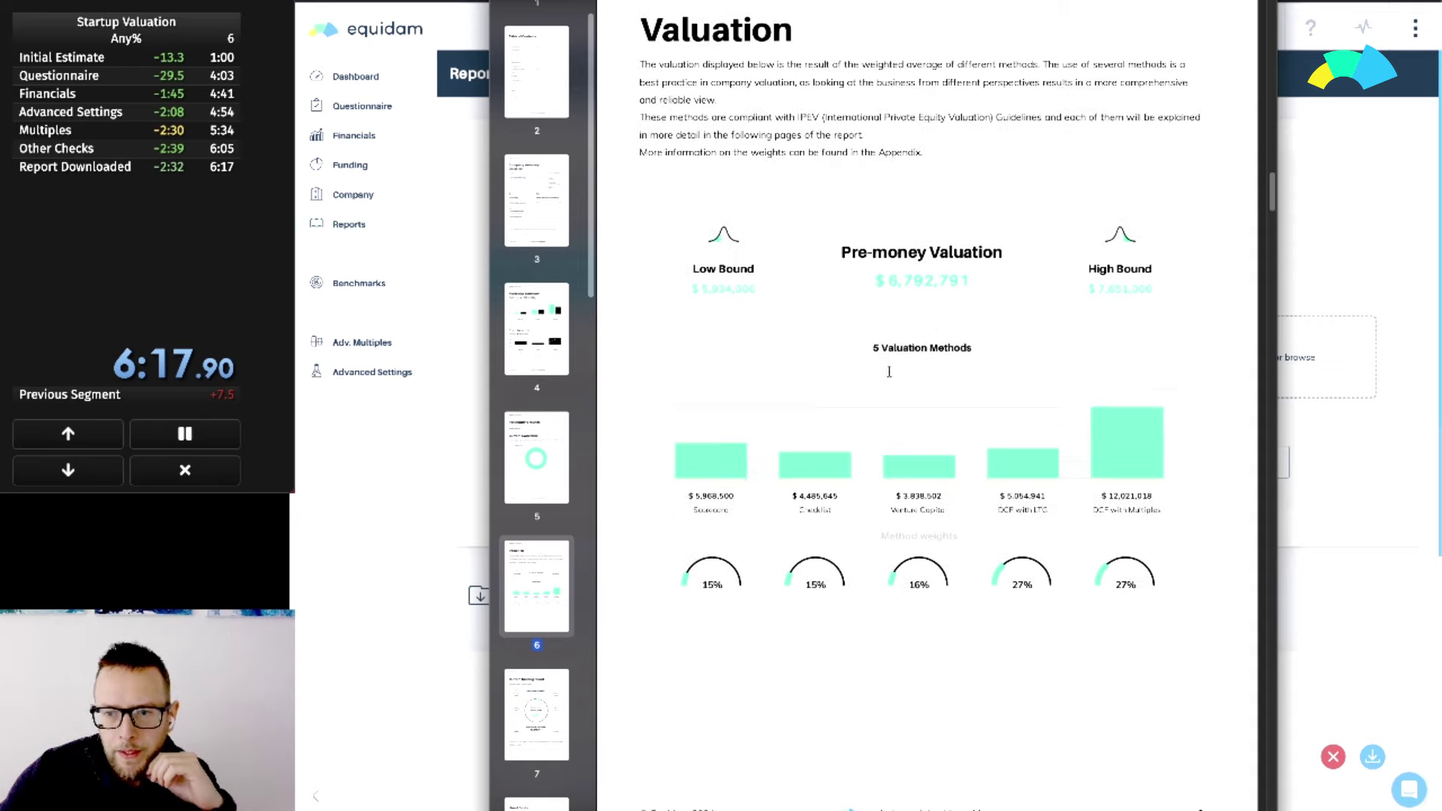
pyautogui.scroll(-7, 889, 372)
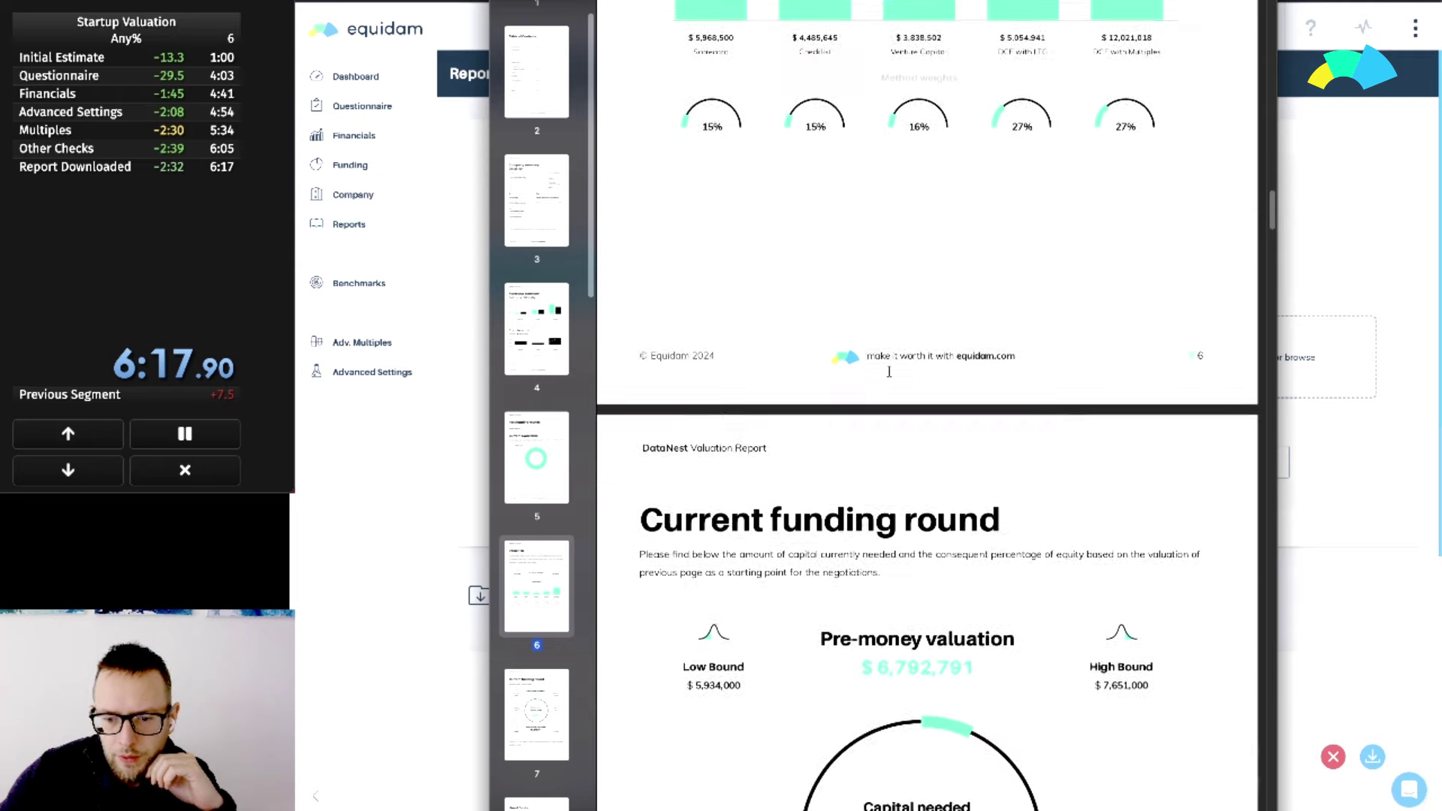
pyautogui.scroll(-3, 888, 372)
pyautogui.scroll(-2, 888, 372)
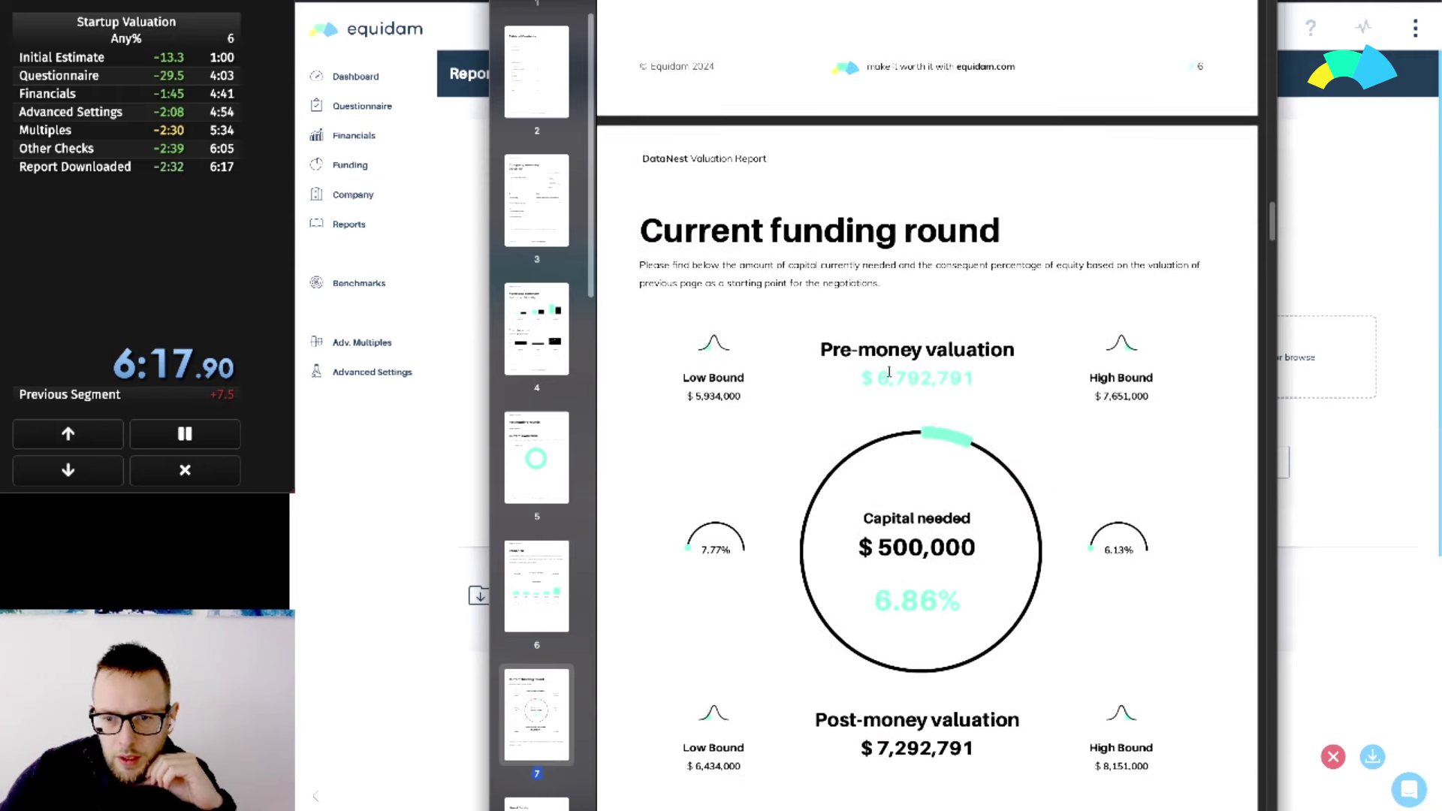
pyautogui.scroll(-2, 876, 387)
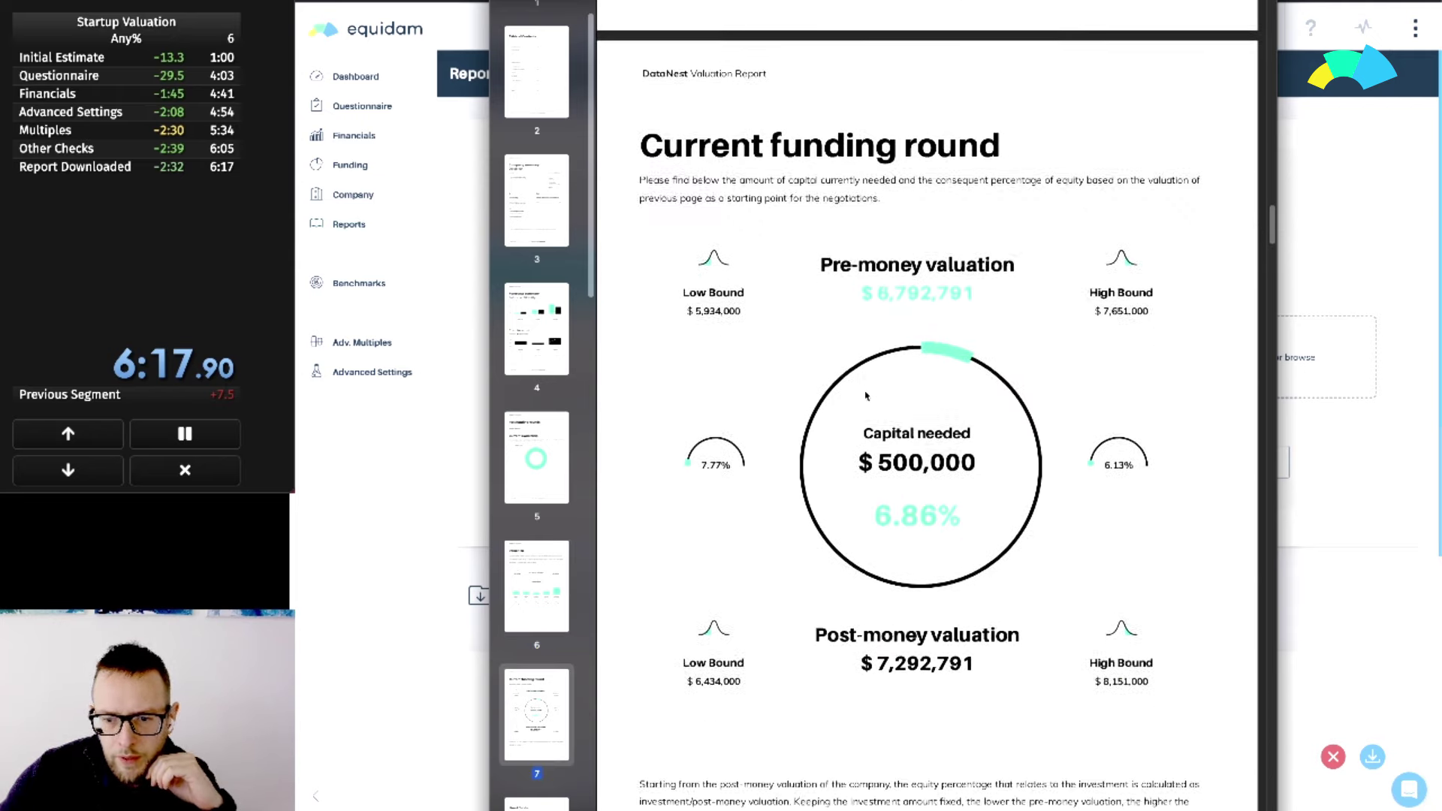
pyautogui.scroll(-6, 867, 395)
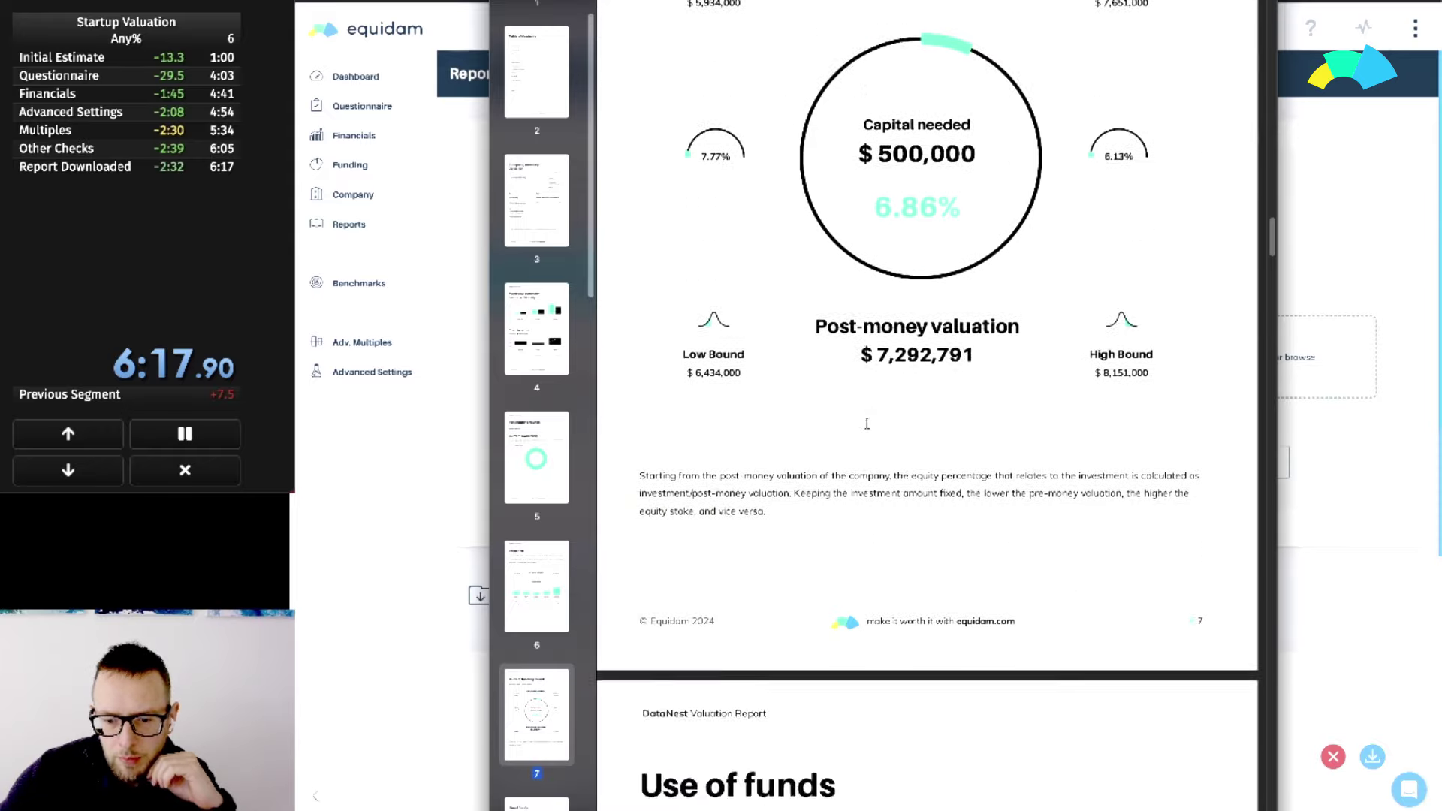
pyautogui.moveTo(1272, 248); pyautogui.dragTo(1281, 480)
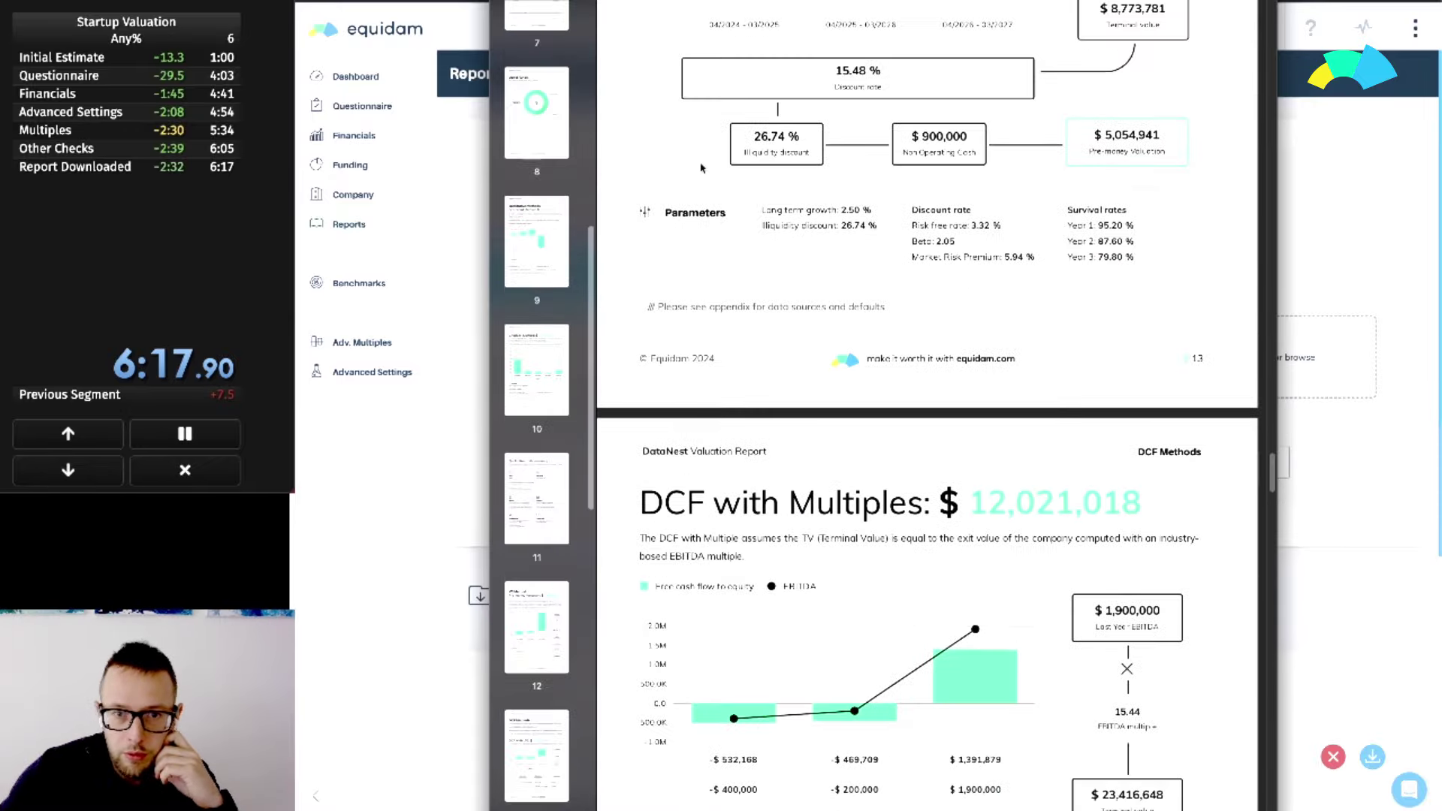
# Leave the report, return to the company's Financials, and examine the forecasts, cash flow rows, future fundraising and balance sheet
pyautogui.press('Escape')
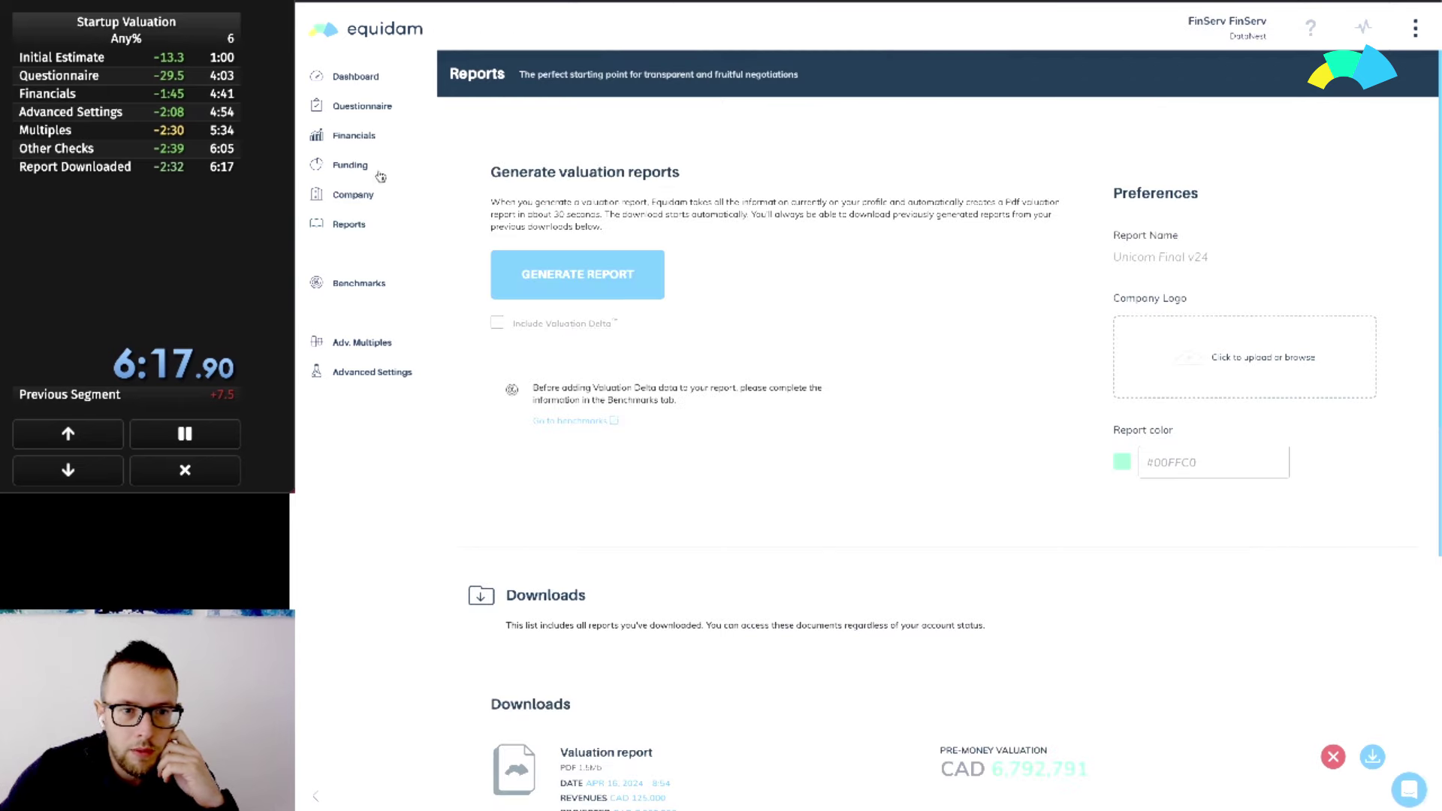
pyautogui.click(623, 130)
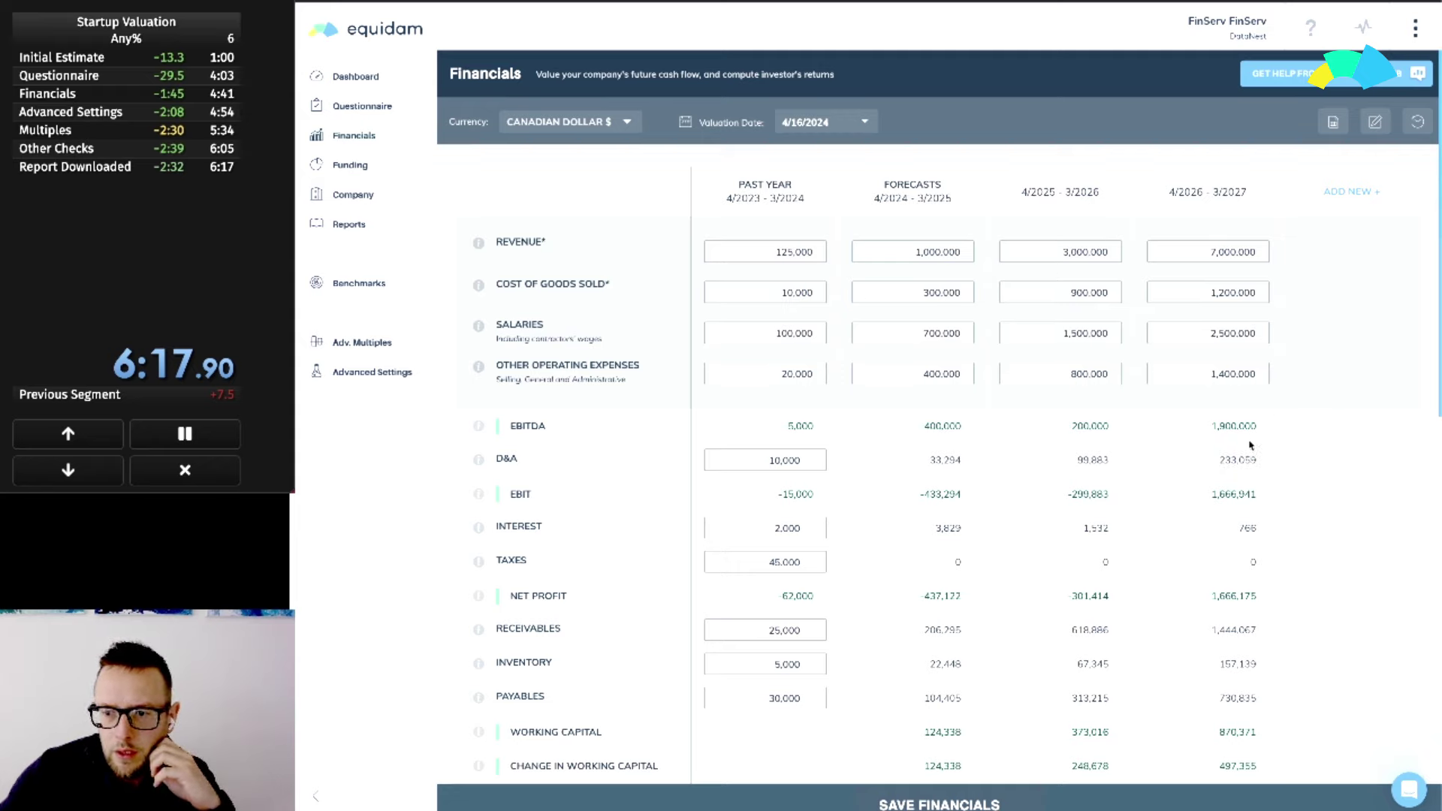
pyautogui.scroll(-1, 1322, 413)
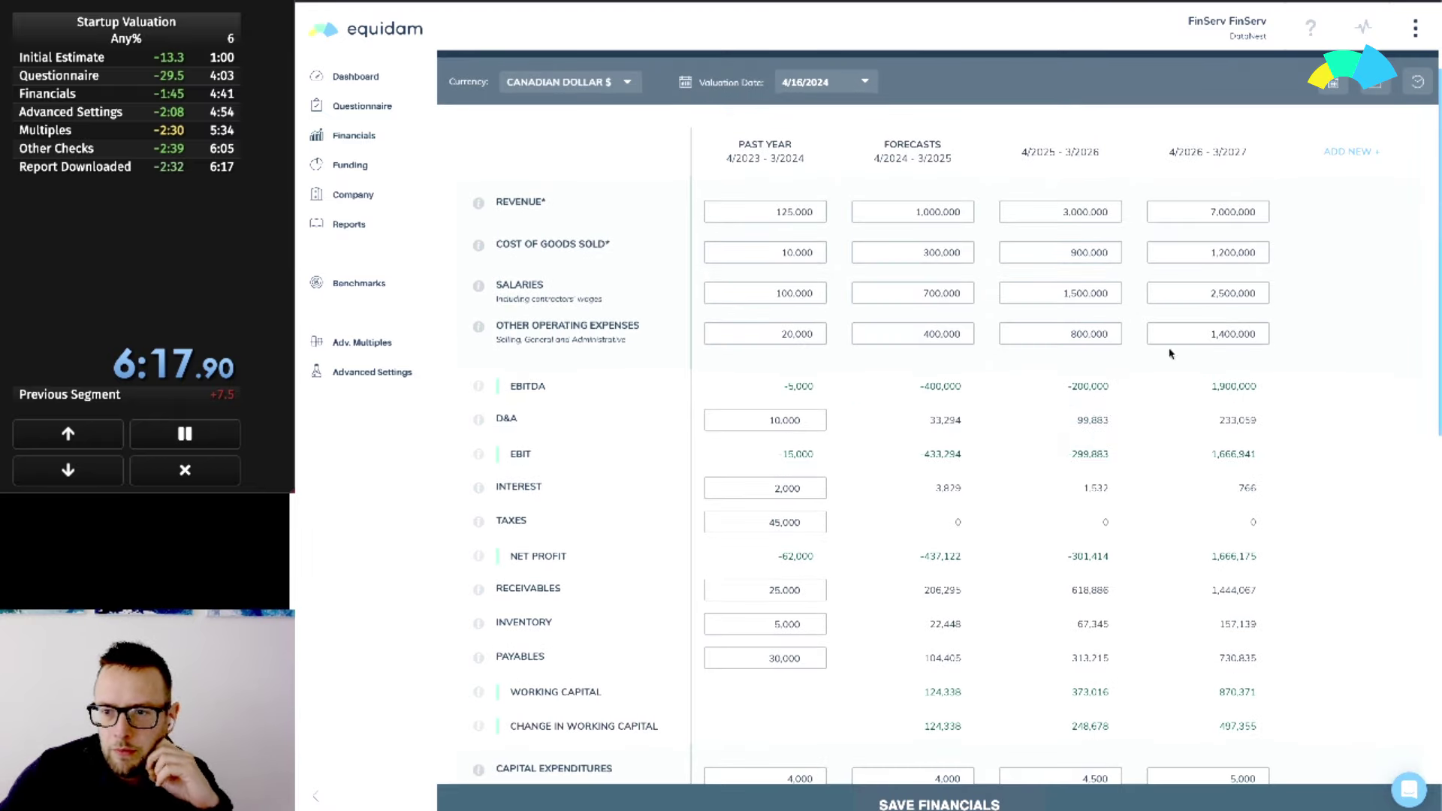
pyautogui.scroll(-6, 1311, 344)
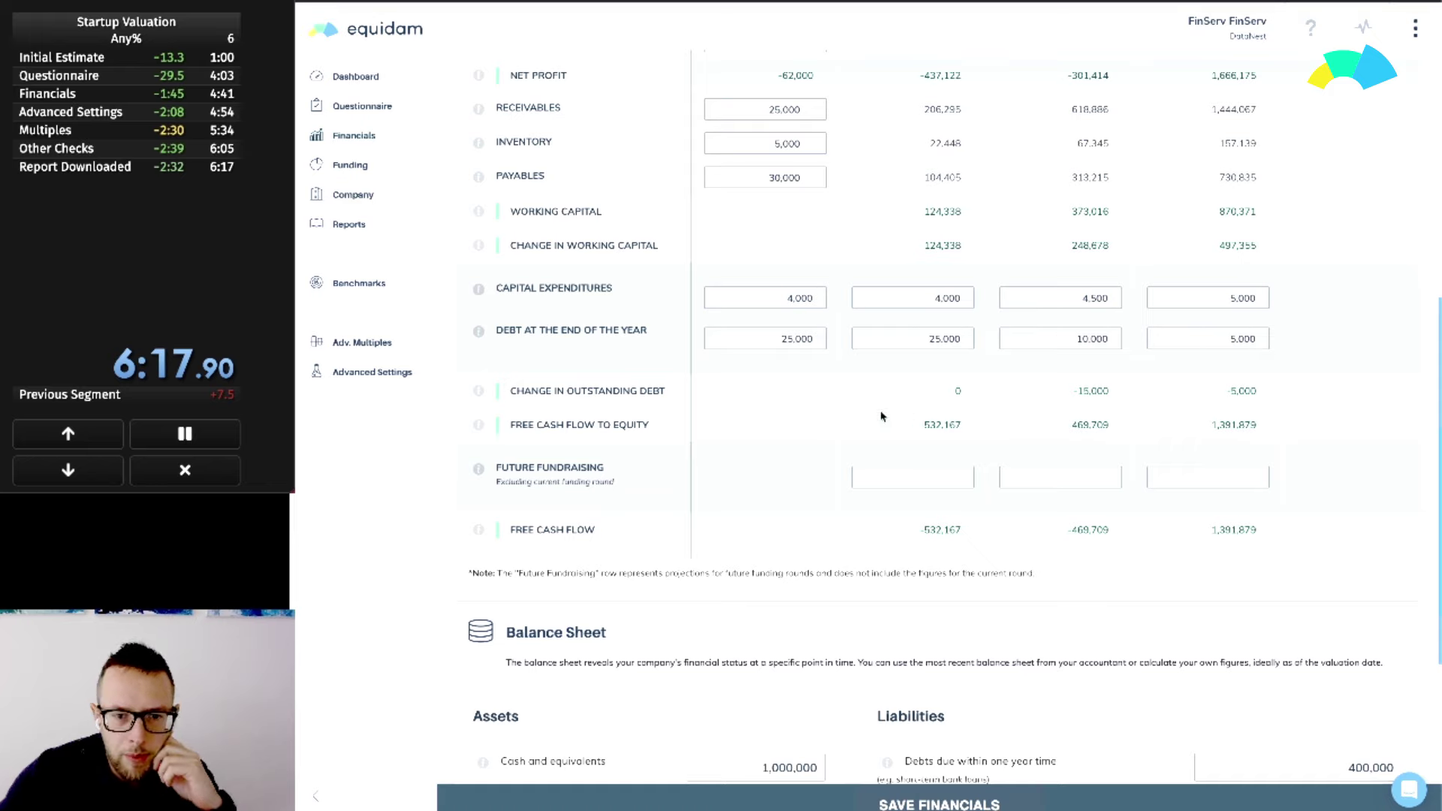
pyautogui.scroll(-2, 870, 417)
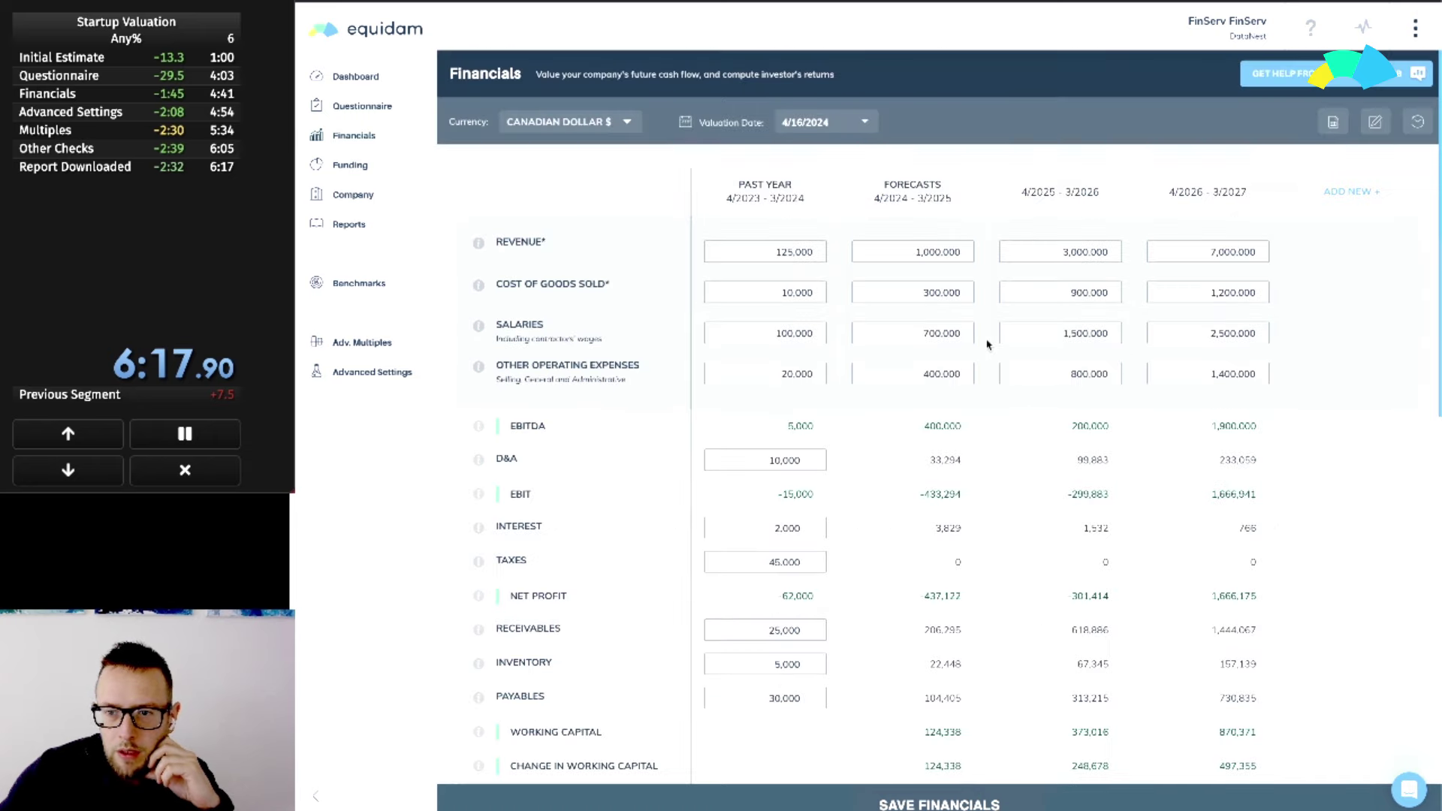
pyautogui.scroll(-8, 988, 344)
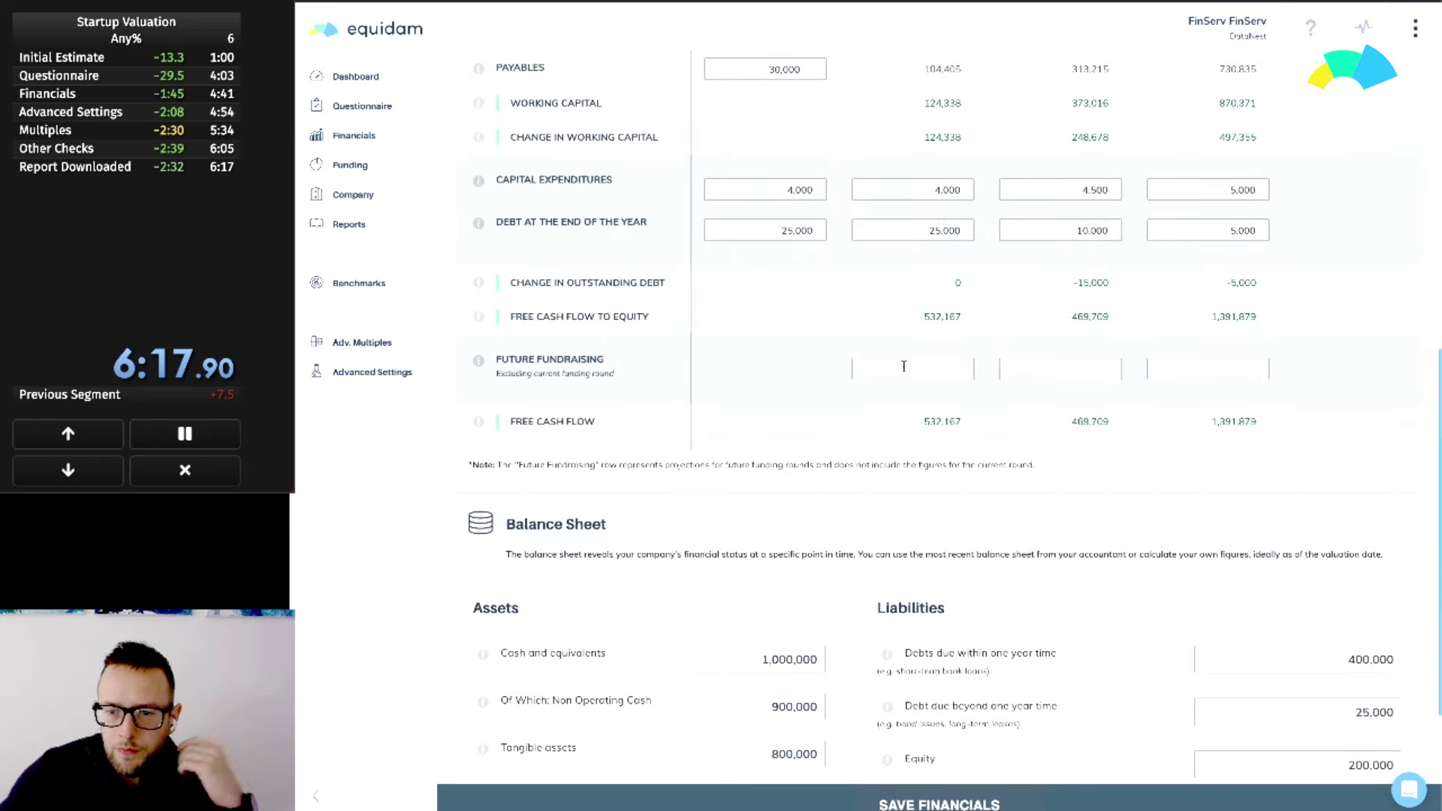
pyautogui.scroll(8, 968, 368)
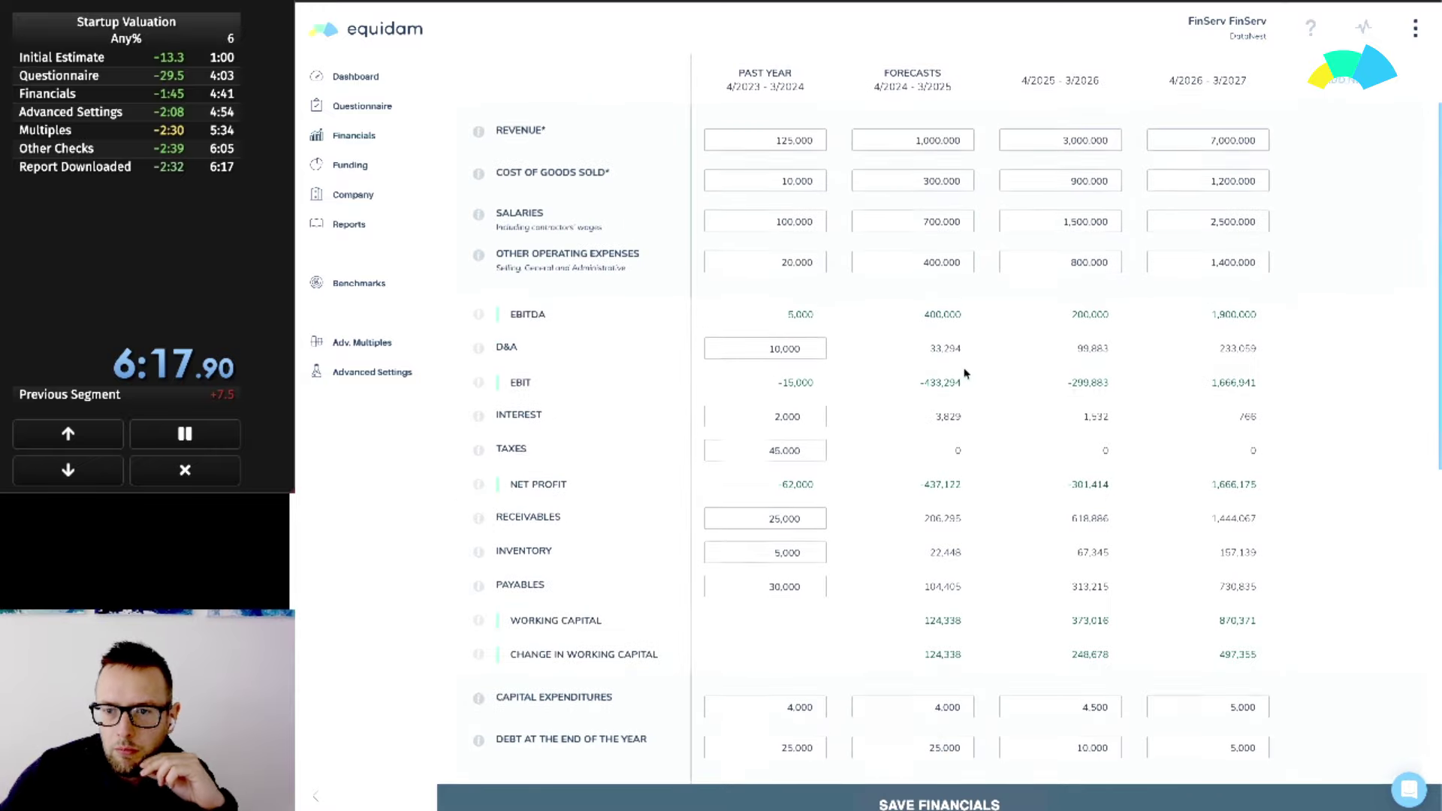
pyautogui.scroll(-9, 967, 373)
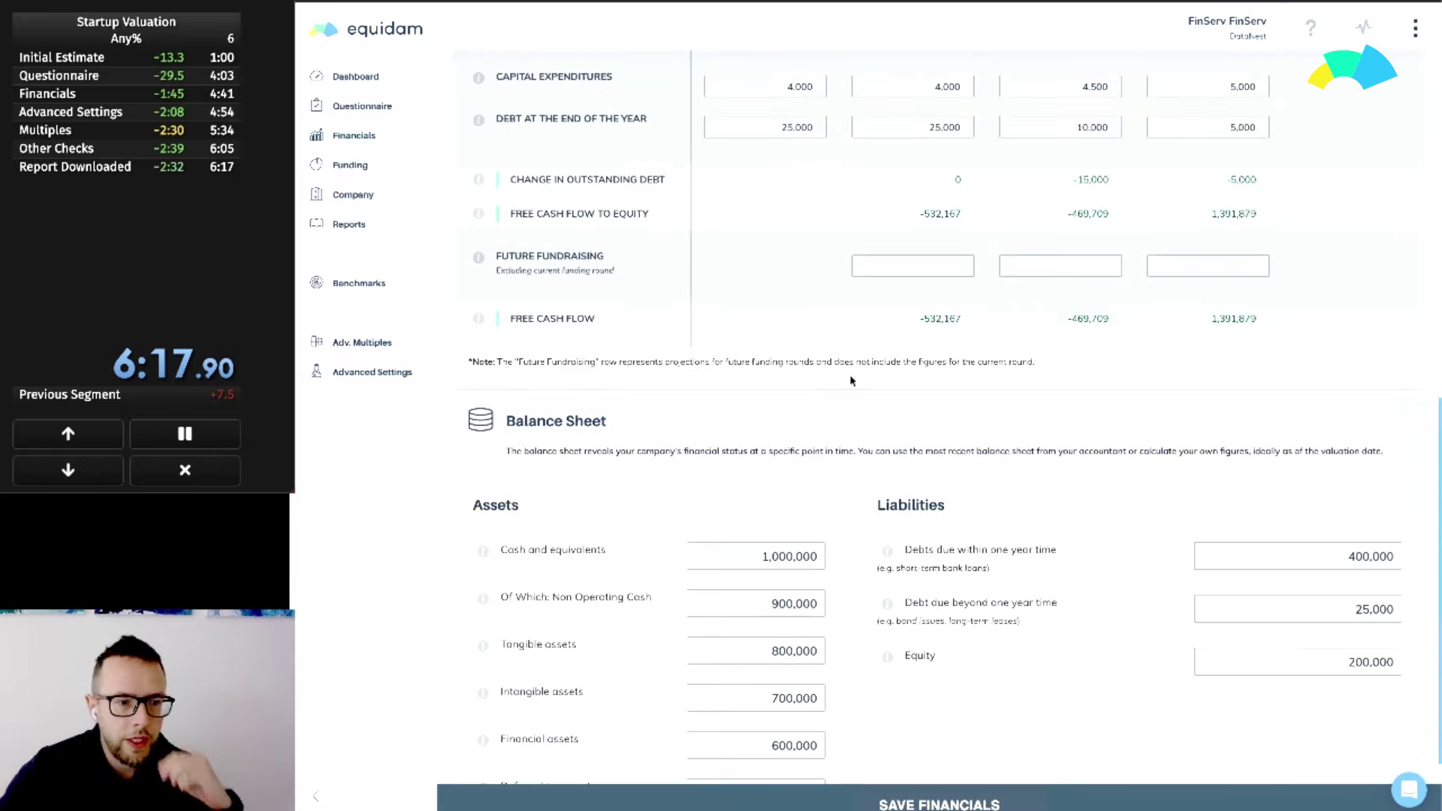